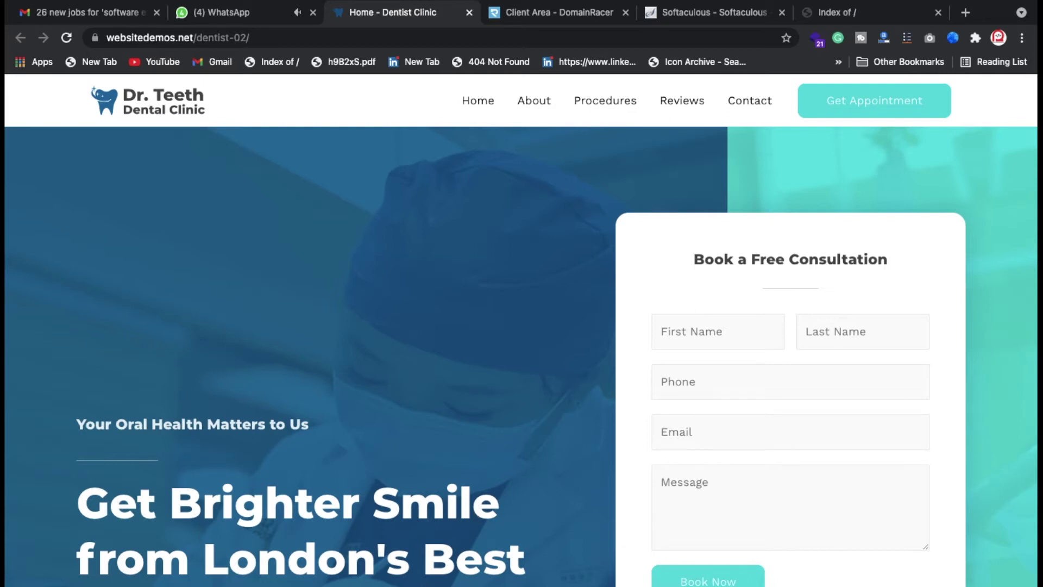
Scroll past the booking form's Phone field and the 'Get Brighter Smile from London's Best Dentists' headline.
left_click(759, 371)
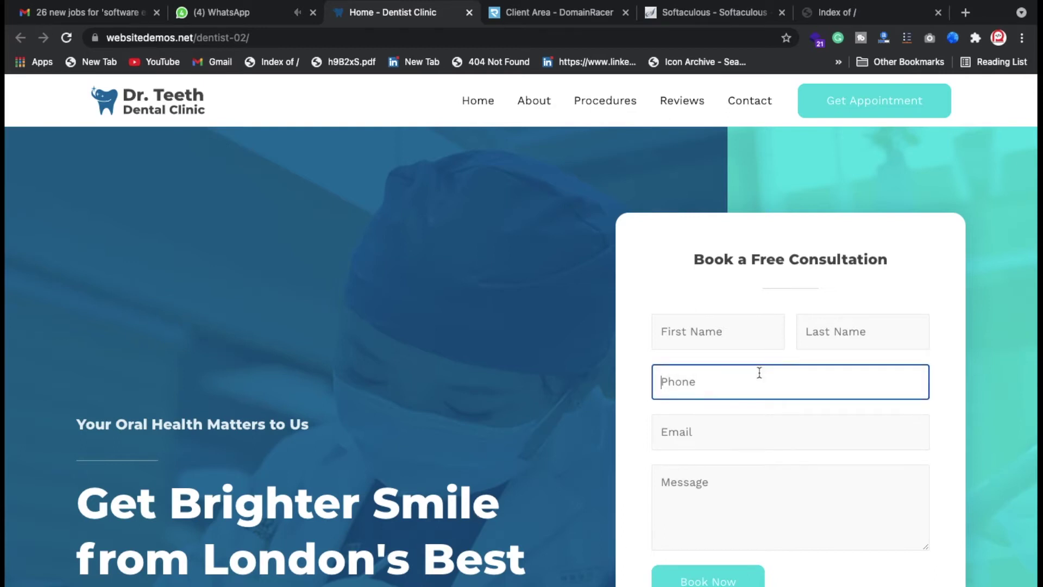
left_click(751, 403)
scroll(706, 413, "down", 2)
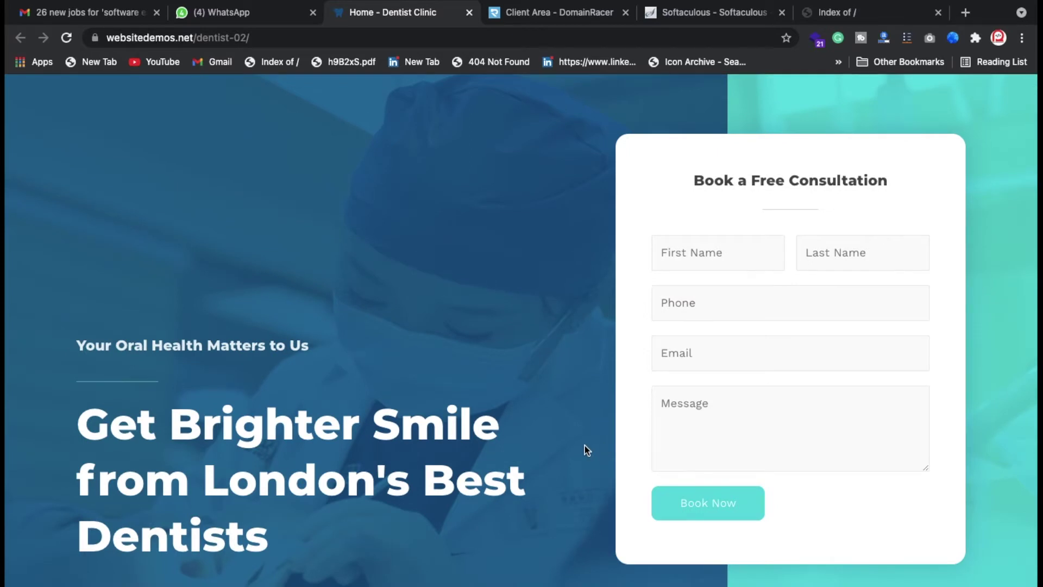
scroll(582, 443, "down", 1)
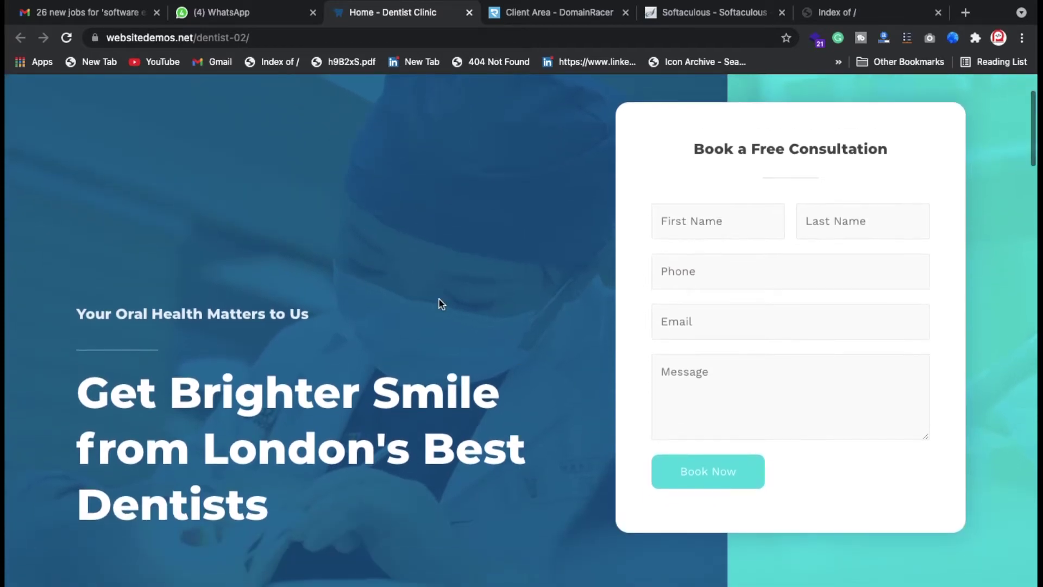
triple_click(105, 418)
scroll(328, 437, "up", 3)
scroll(326, 380, "down", 2)
scroll(687, 358, "down", 10)
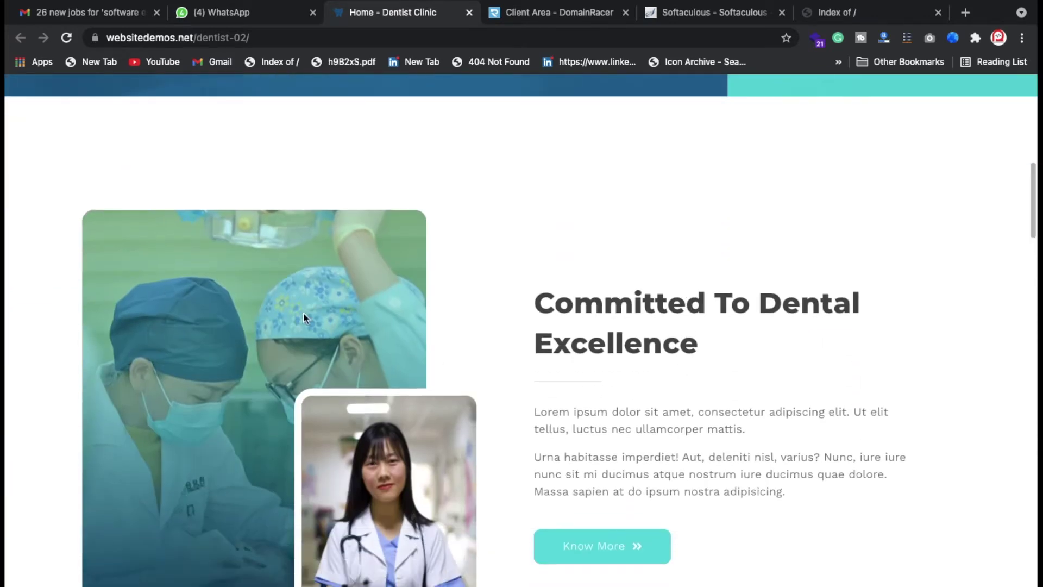
Browse the Committed To Dental Excellence section, the call banner and the Our Procedures heading.
triple_click(685, 310)
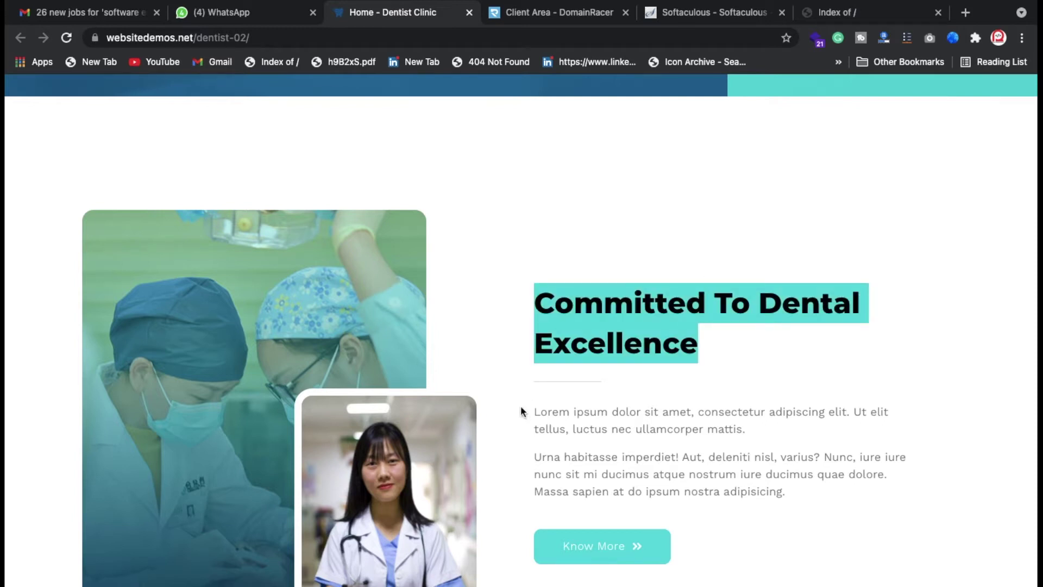
scroll(520, 411, "down", 10)
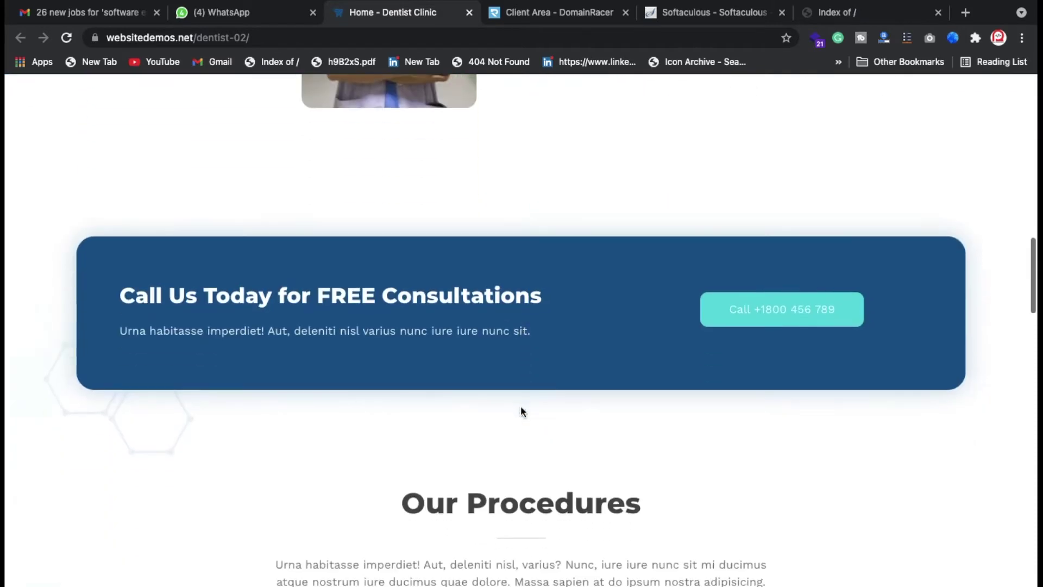
double_click(151, 294)
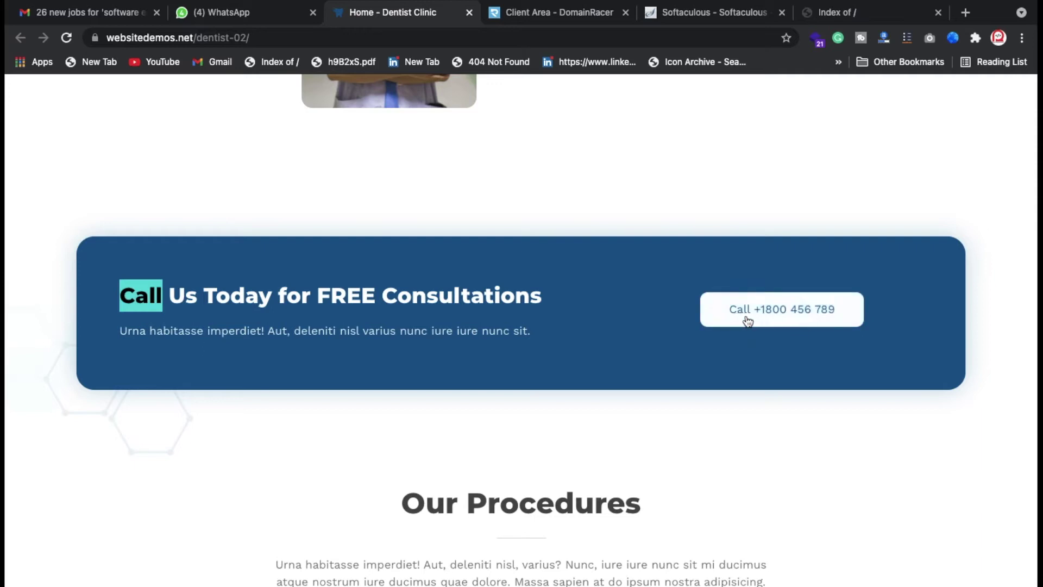
scroll(489, 512, "down", 3)
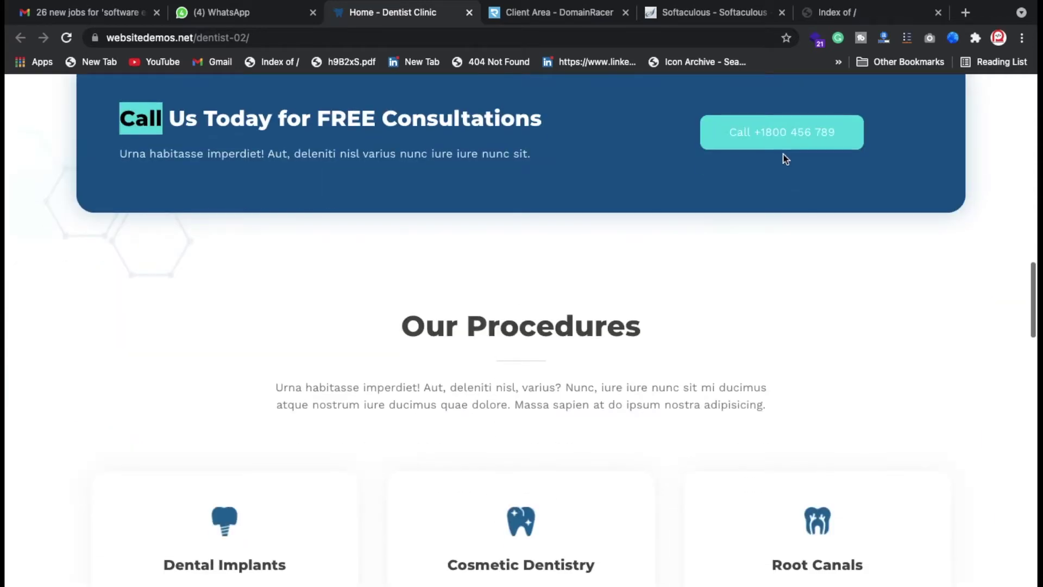
left_click(771, 140)
scroll(466, 366, "down", 15)
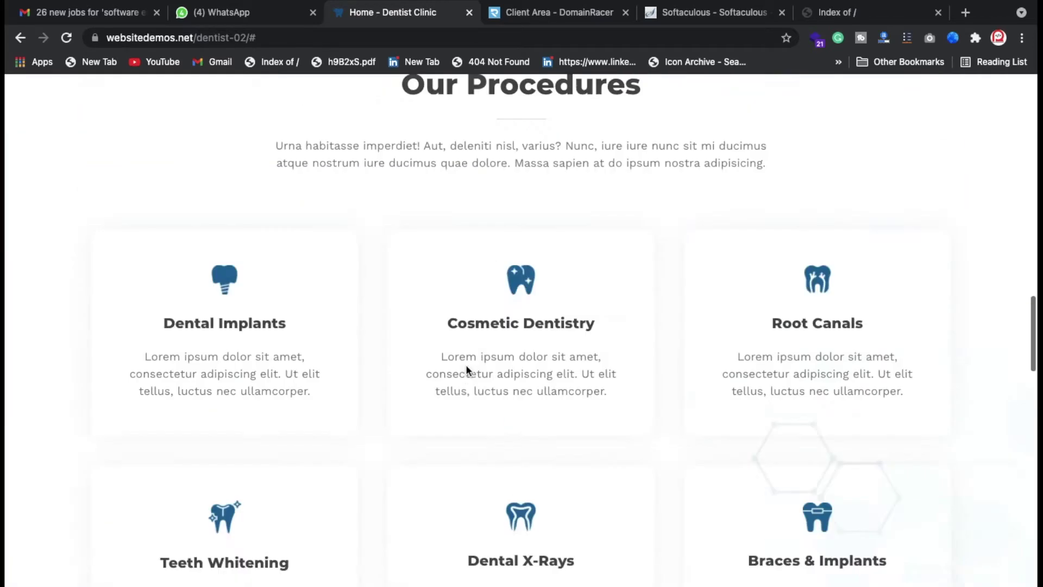
scroll(466, 370, "up", 8)
triple_click(549, 319)
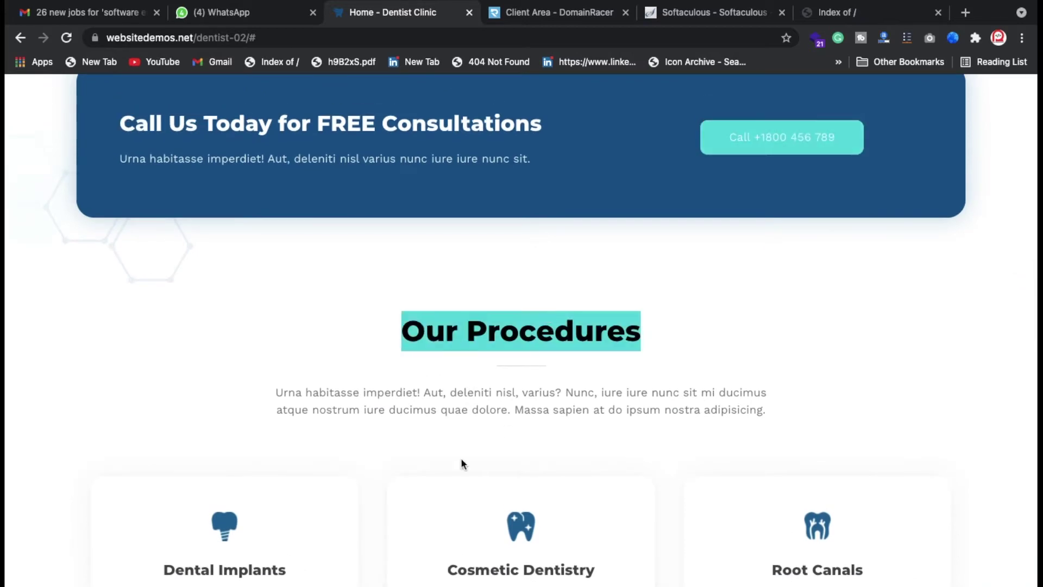
Continue past the 'Get a Dazzling Smile in Lowest Price' pricing section to the map footer.
scroll(449, 463, "down", 6)
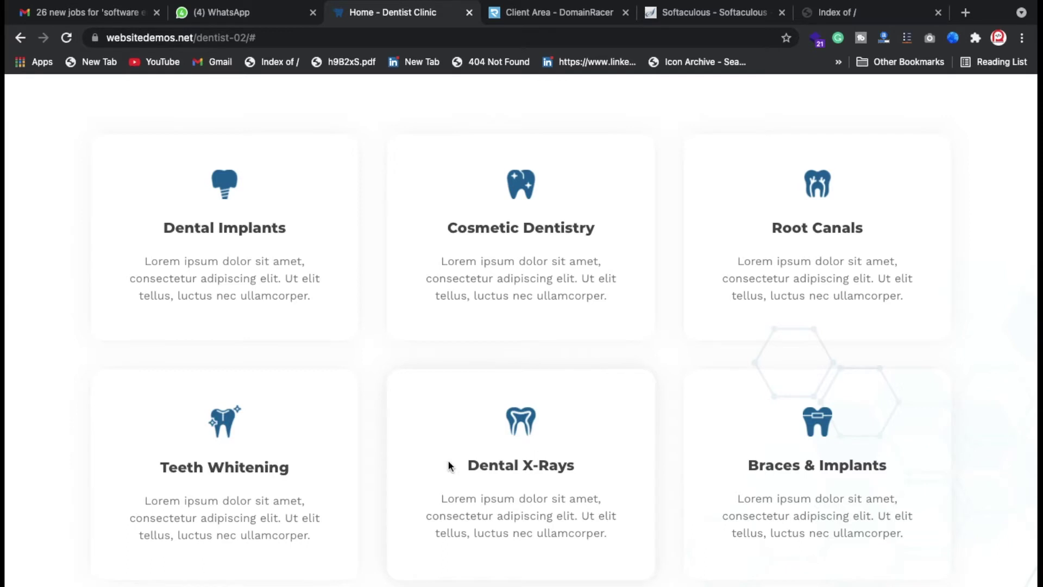
scroll(448, 463, "down", 10)
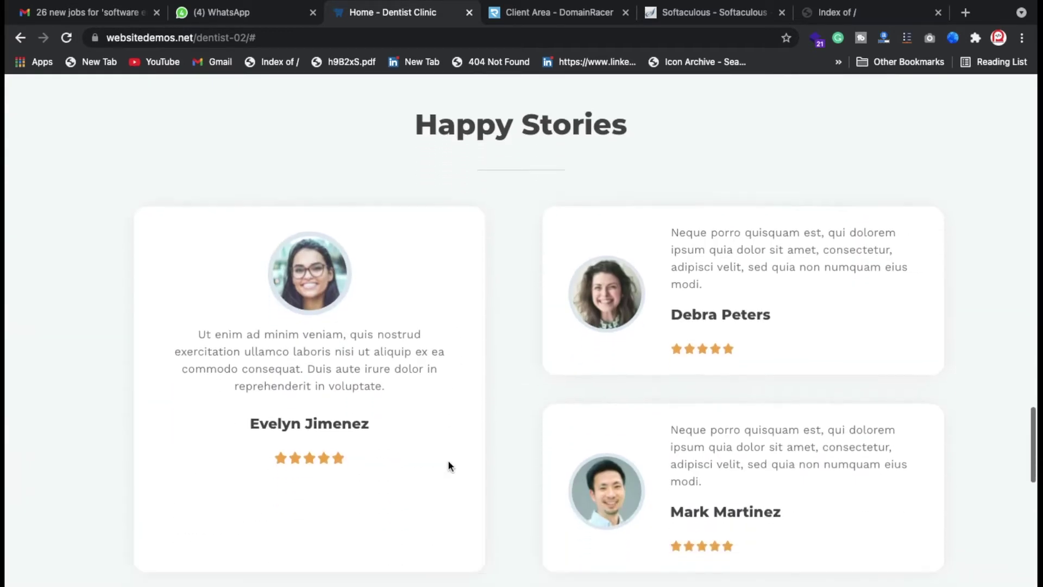
scroll(449, 462, "down", 2)
scroll(449, 462, "down", 2)
scroll(449, 463, "down", 6)
scroll(509, 232, "down", 4)
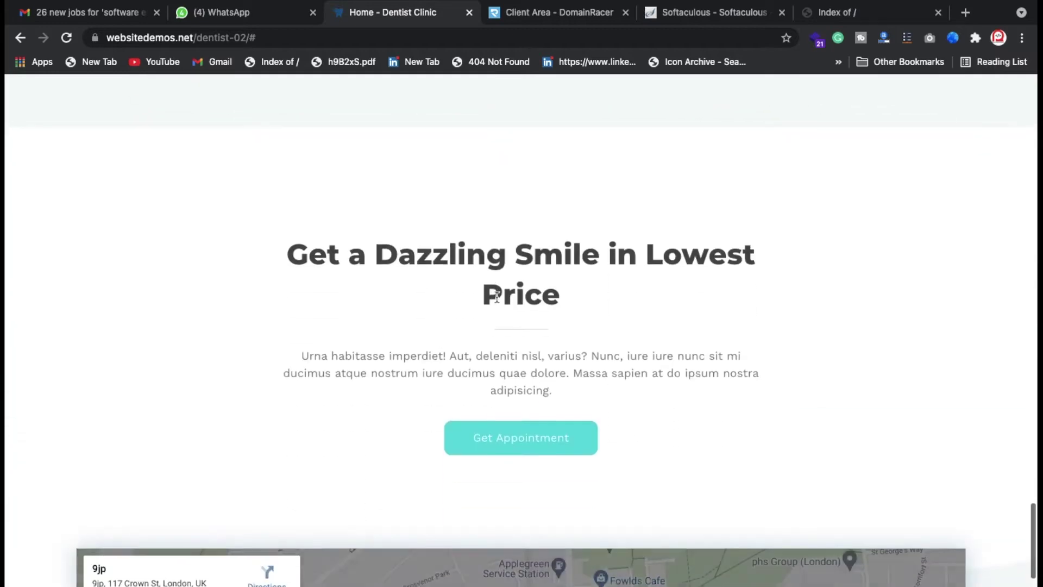
triple_click(375, 275)
scroll(375, 274, "down", 7)
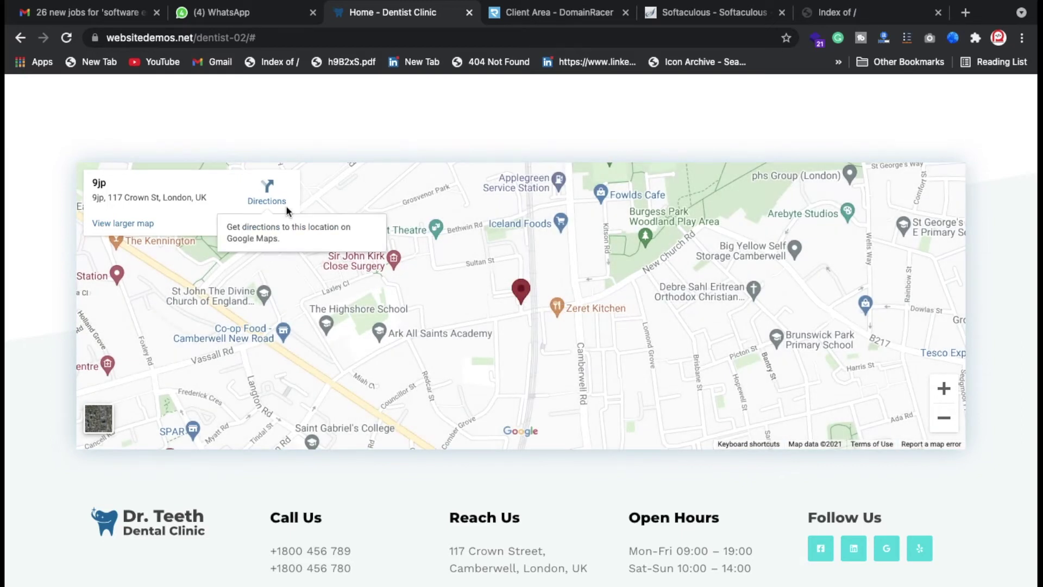
scroll(307, 540, "down", 1)
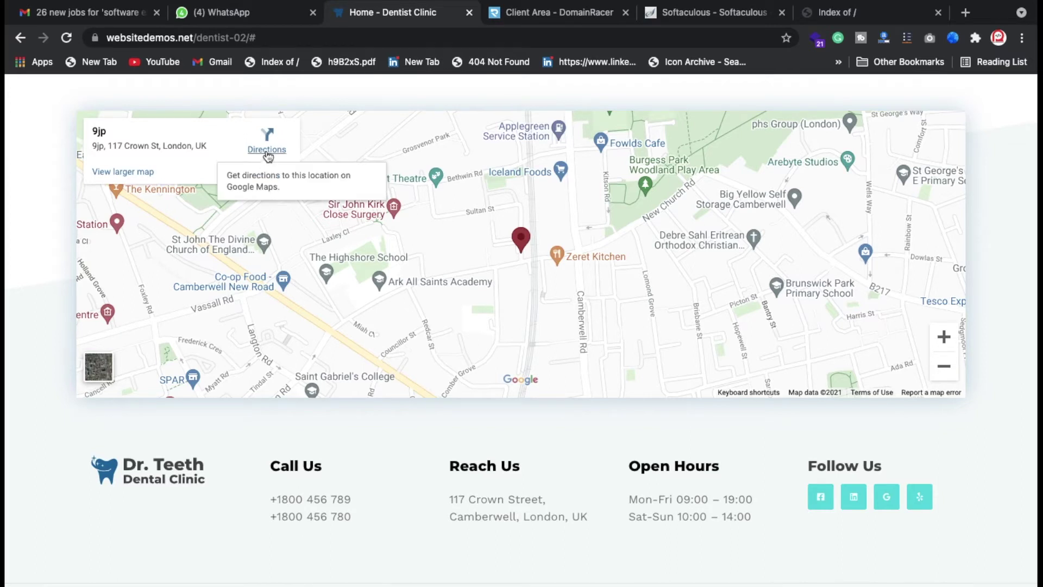
mouse_move(441, 4)
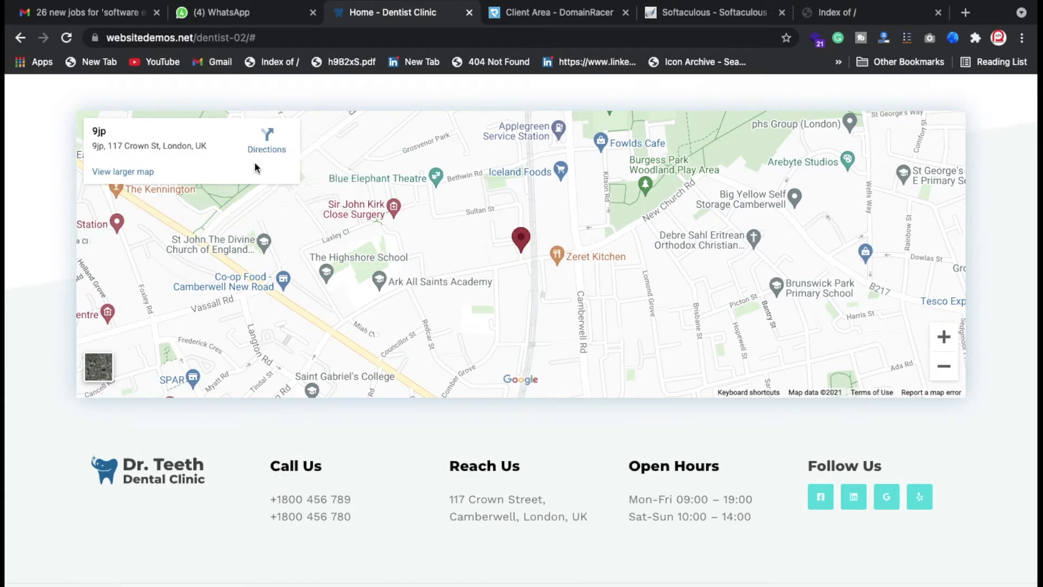
left_click(261, 150)
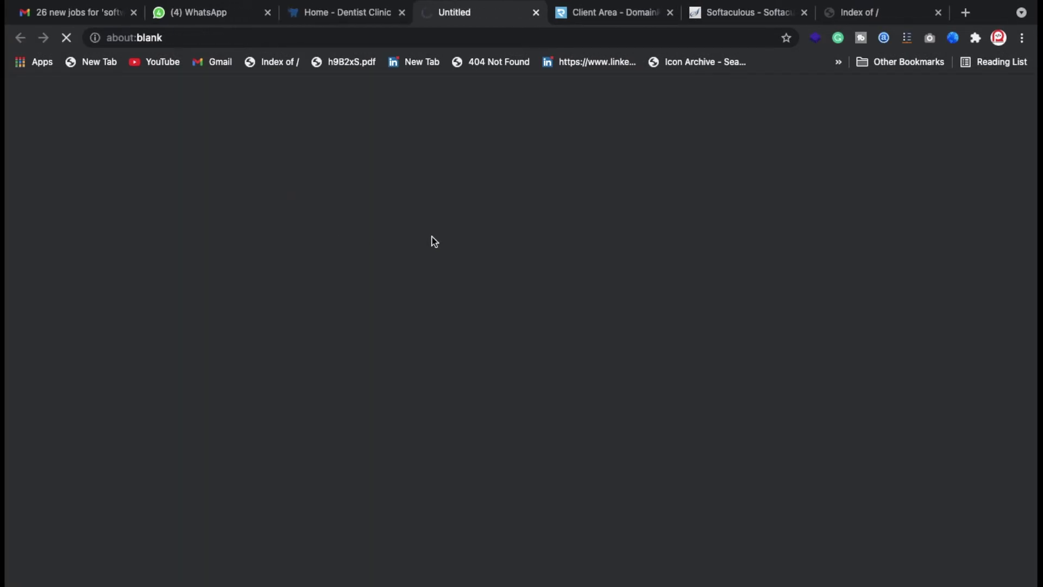
left_click(352, 16)
left_click(513, 20)
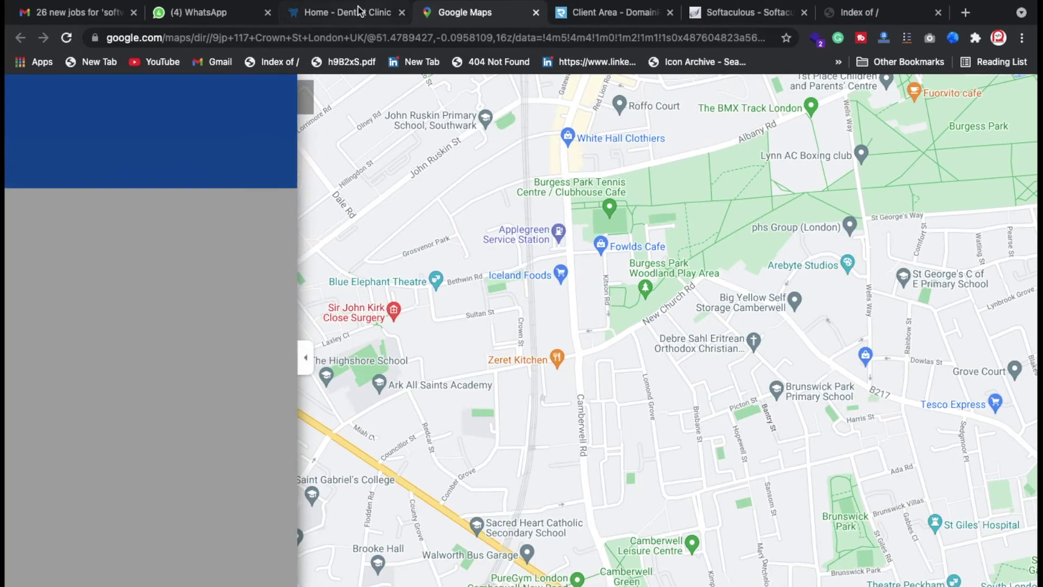
left_click(358, 10)
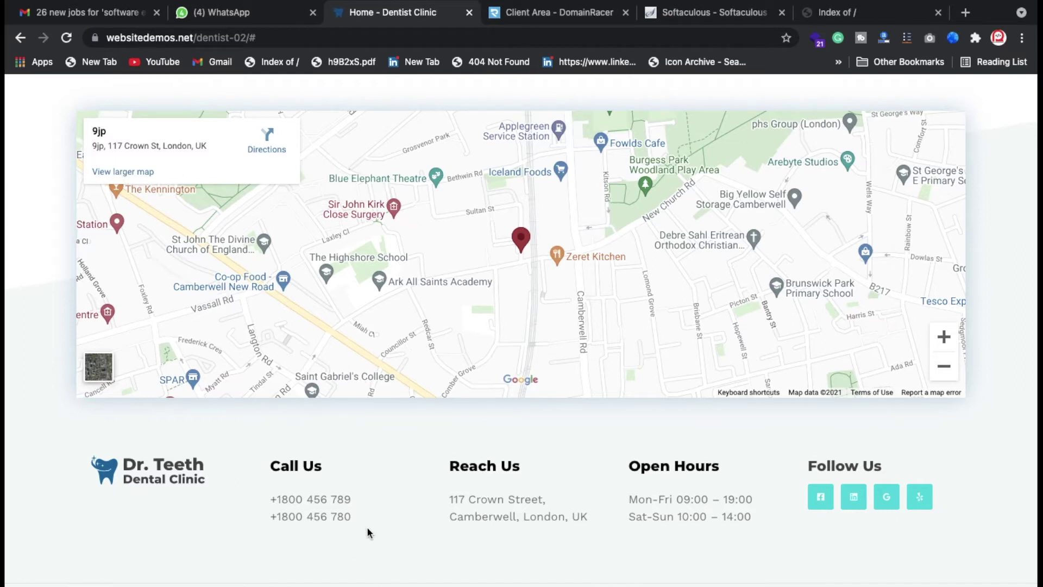
left_click_drag(367, 533, 291, 496)
left_click(433, 496)
left_click_drag(601, 521, 459, 496)
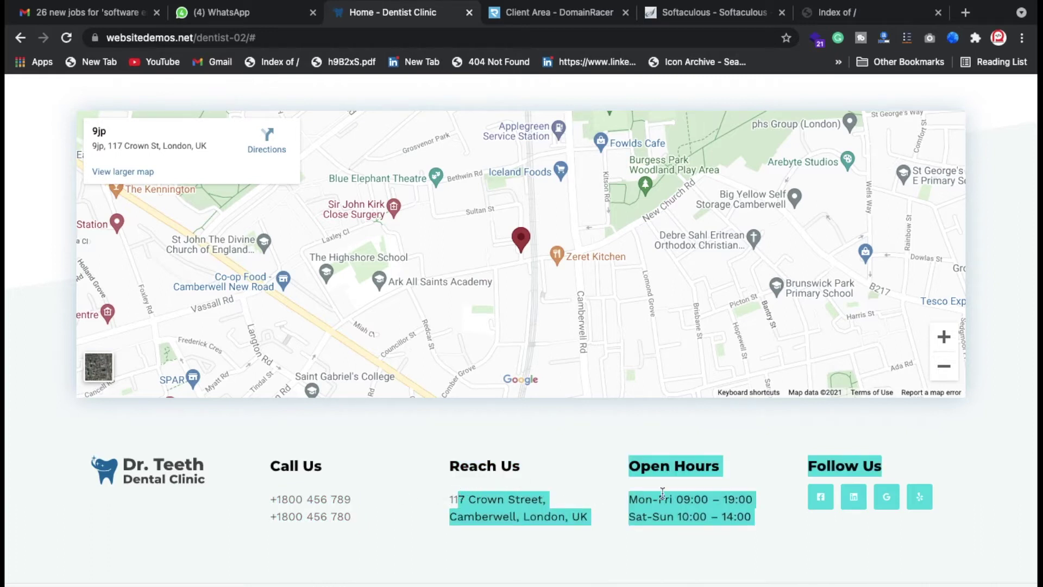
triple_click(662, 492)
left_click_drag(807, 465, 845, 463)
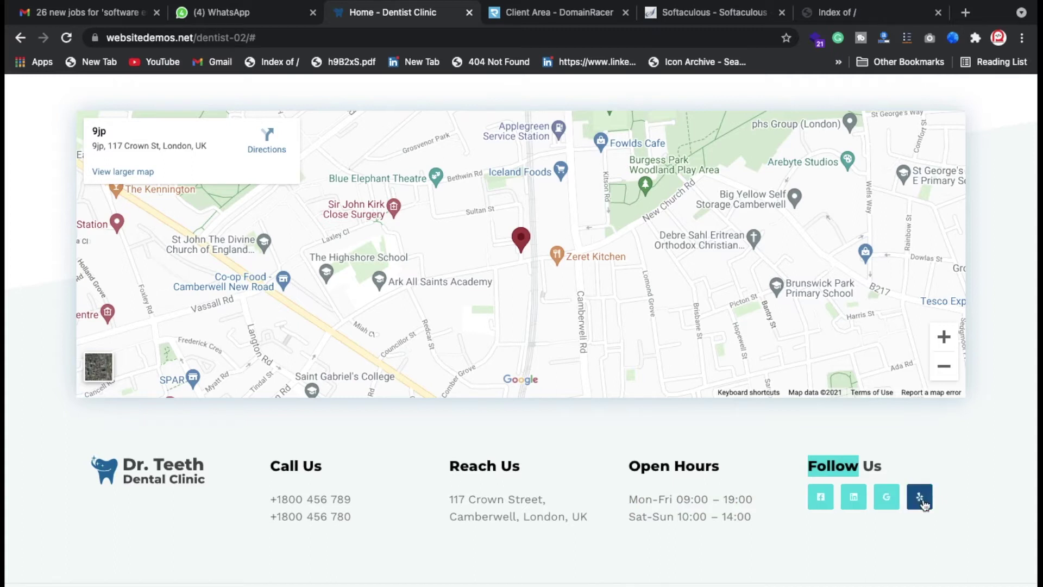
scroll(699, 385, "up", 7)
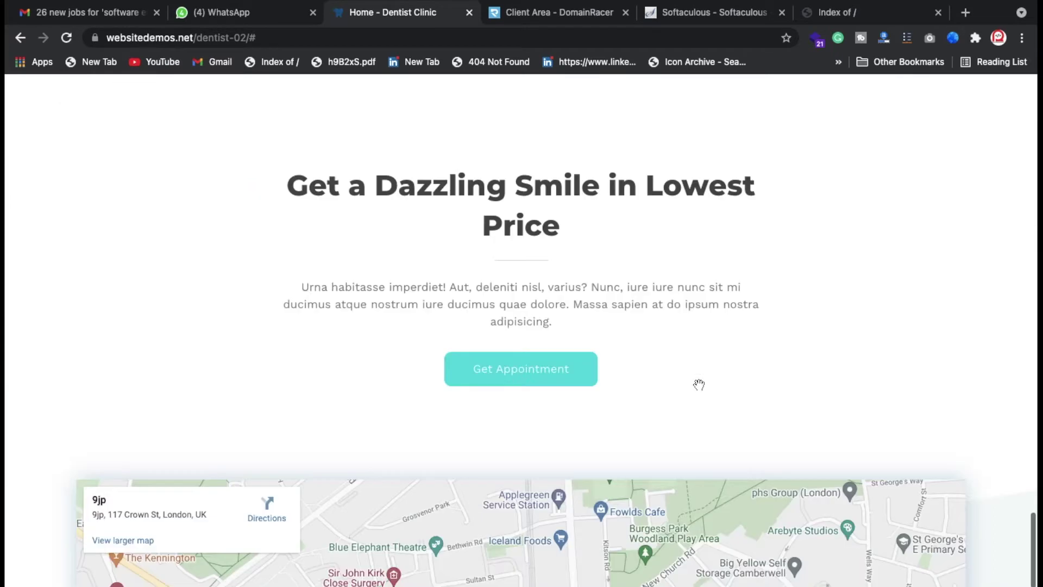
scroll(699, 384, "up", 15)
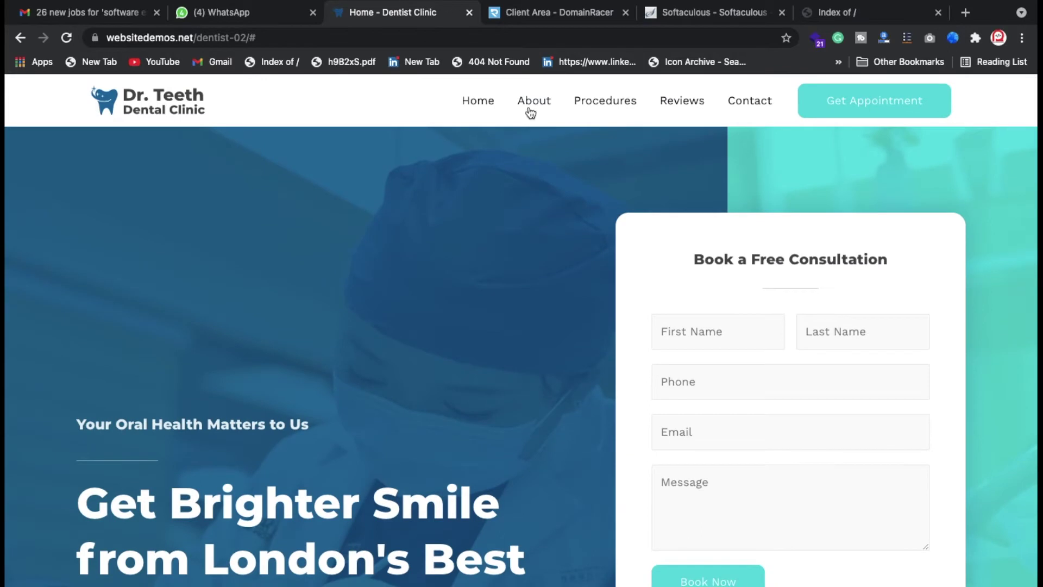
left_click(530, 108)
scroll(587, 217, "up", 10)
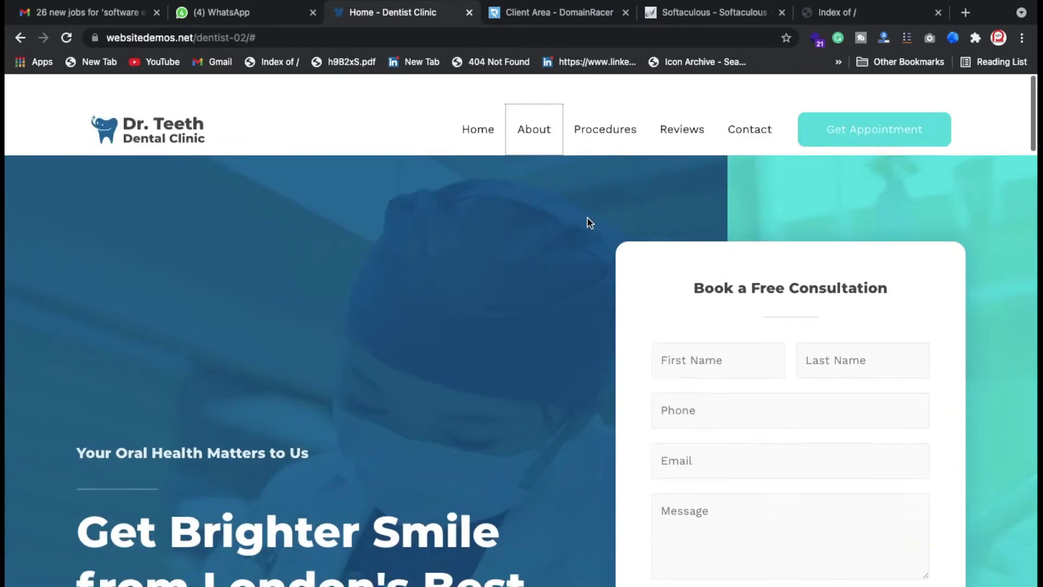
left_click(605, 130)
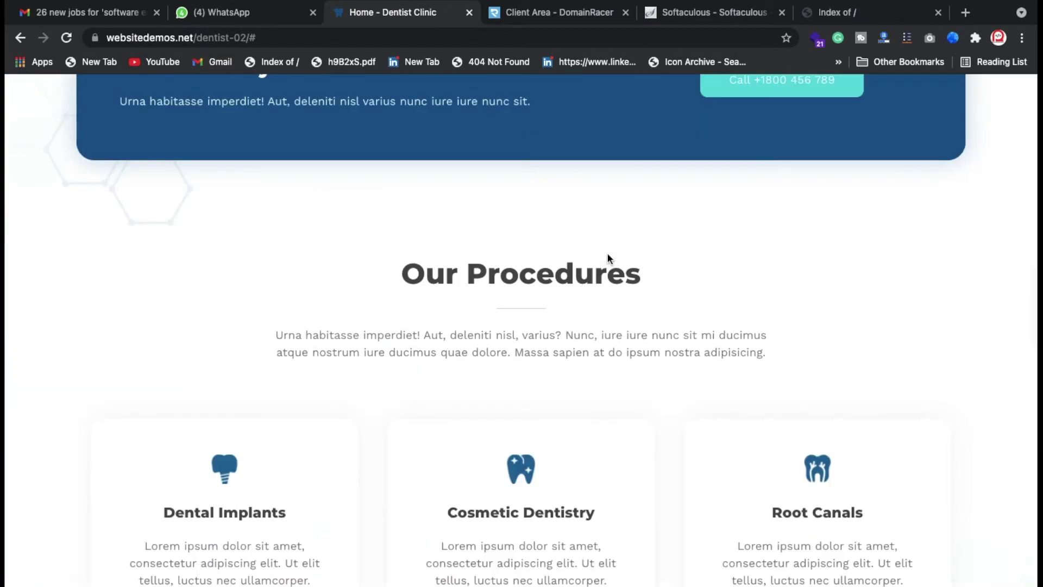
scroll(603, 267, "up", 15)
left_click(689, 106)
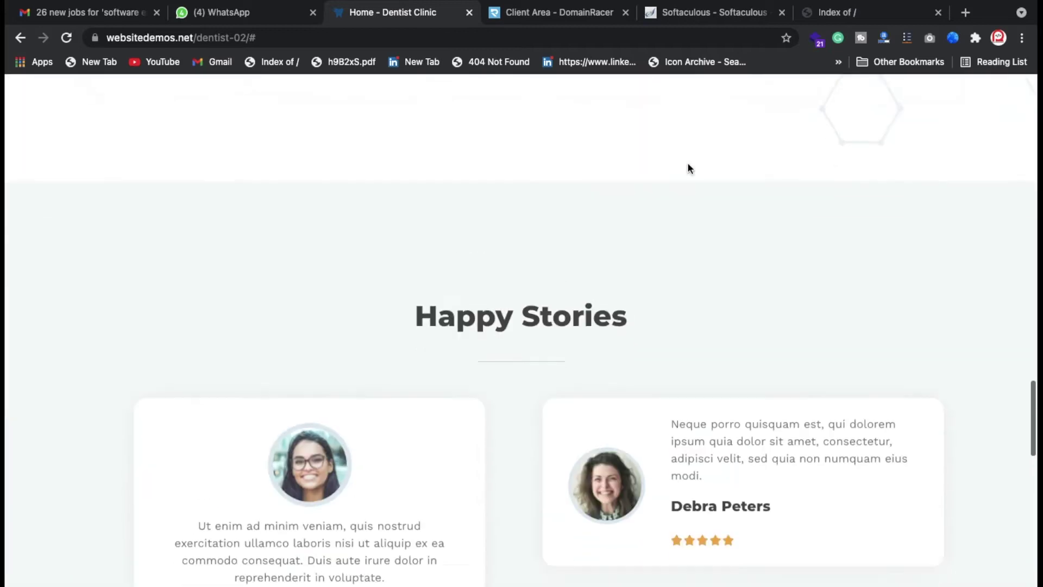
scroll(686, 162, "up", 5)
scroll(766, 187, "up", 10)
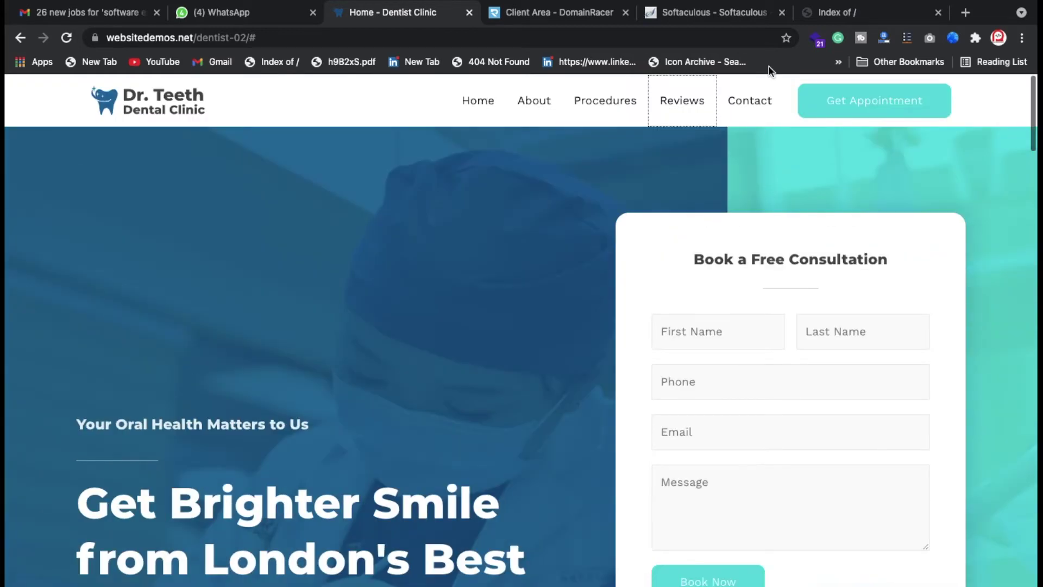
left_click(739, 101)
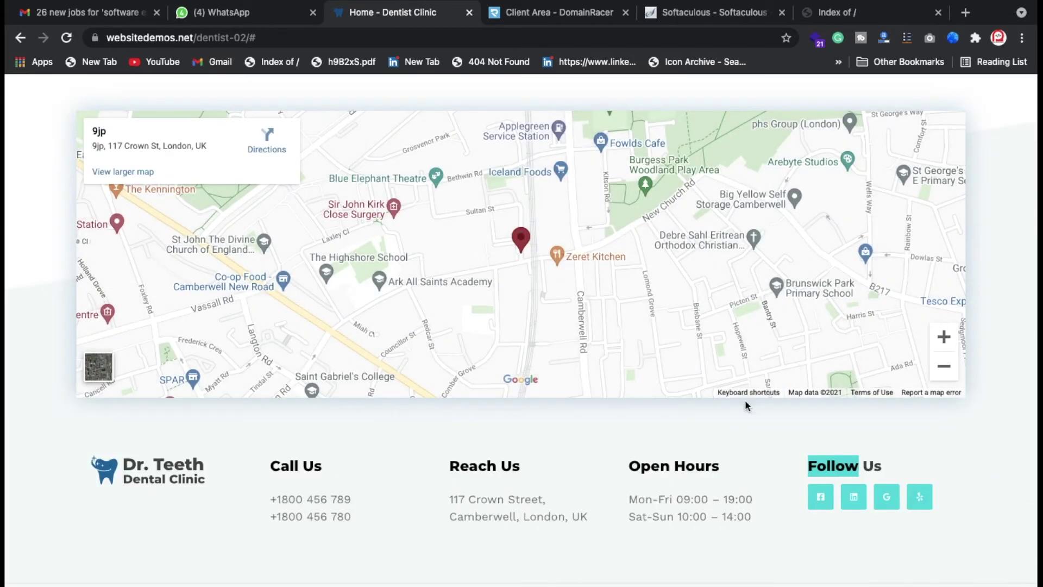
scroll(951, 488, "up", 20)
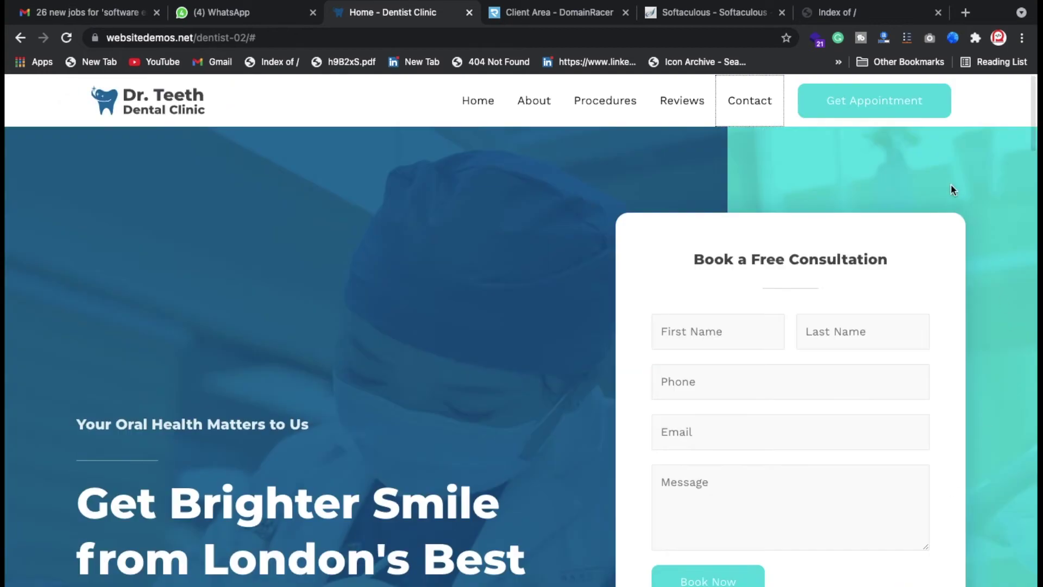
left_click(891, 141)
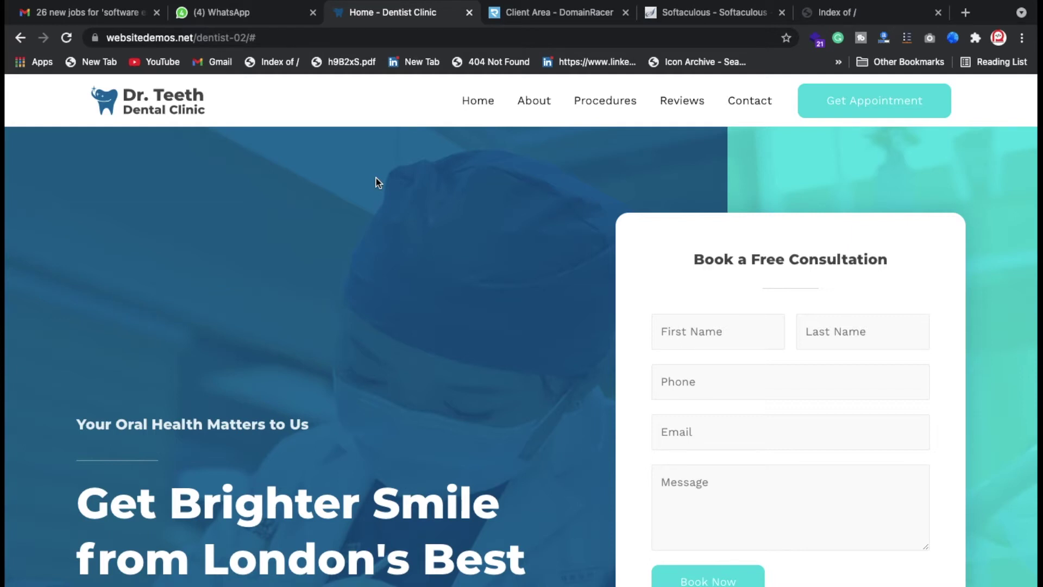
Load domainracer.com in a new browser tab.
key("ctrl+t")
type("dmaj")
key("BackSpace")
key("BackSpace")
key("BackSpace")
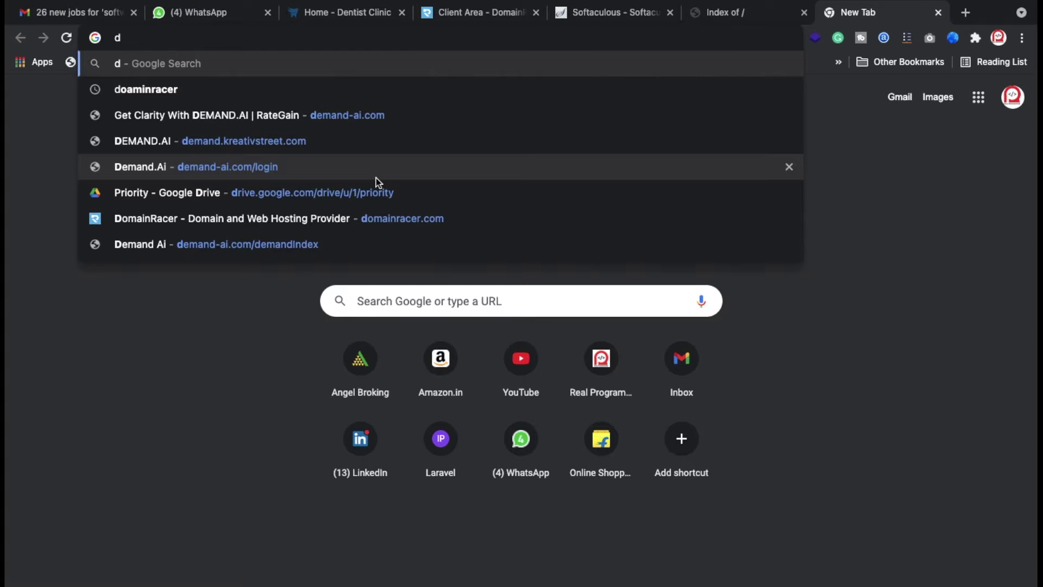
type("oai")
key("BackSpace")
key("BackSpace")
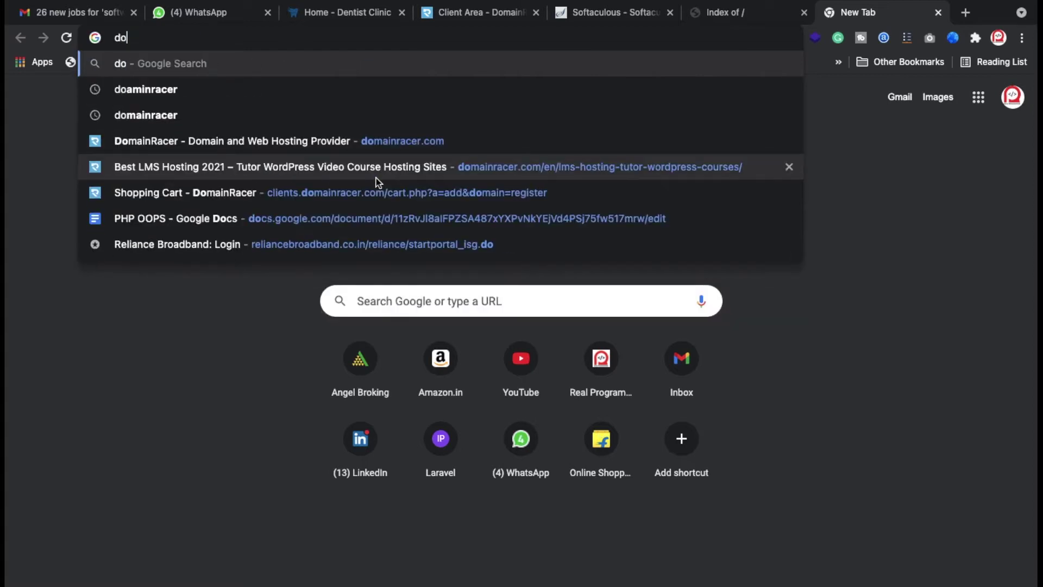
type("m")
key("Return")
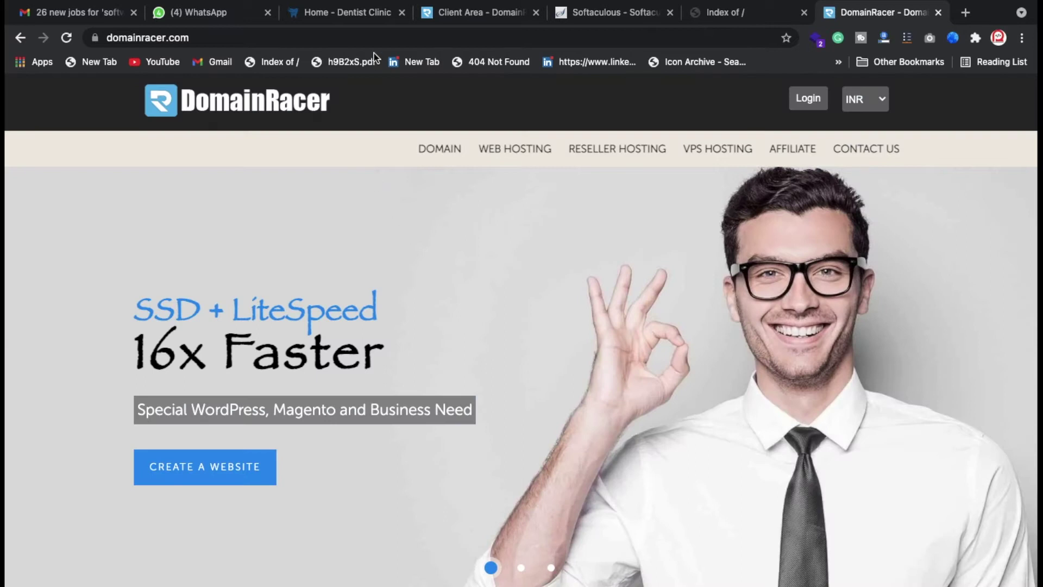
Reopen the DomainRacer address in an incognito window and go to the DOMAIN registration page.
left_click(373, 47)
key("super+c")
key("super+shift+n")
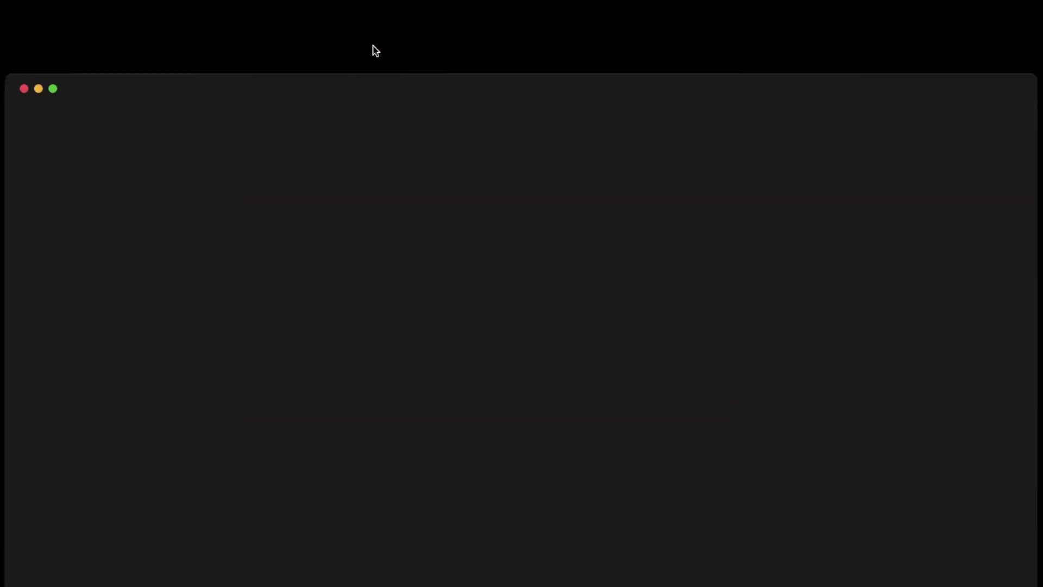
key("super+v")
key("Return")
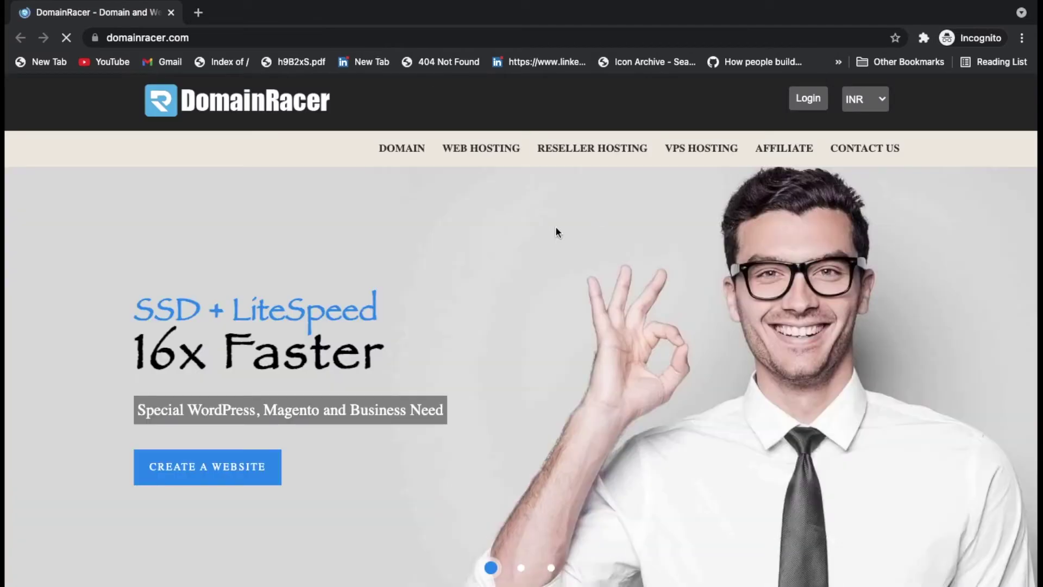
left_click(441, 151)
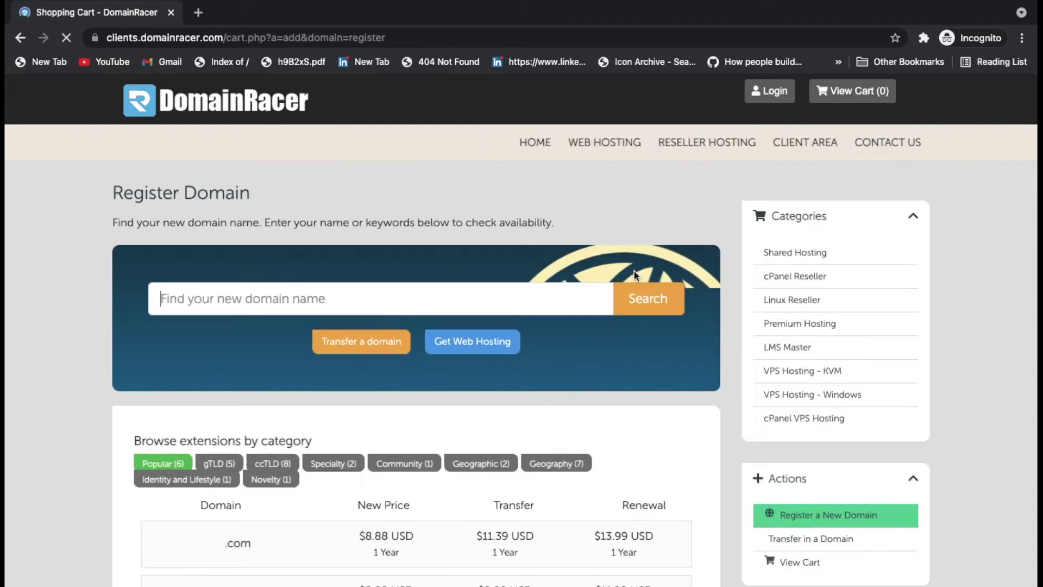
Search for domains matching 'clinicindia'.
left_click(444, 288)
type("cli")
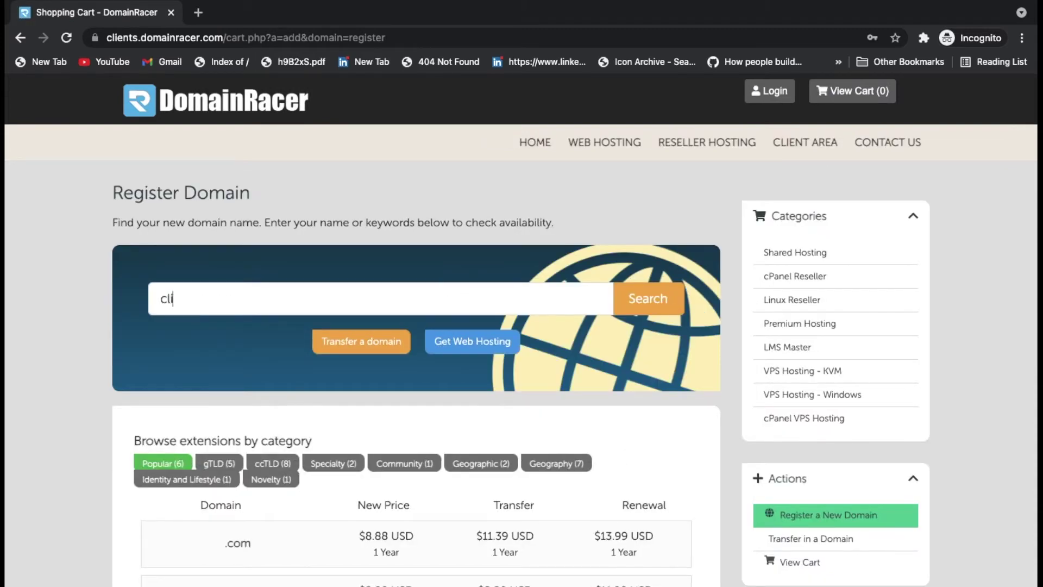
type("nicindia")
key("Return")
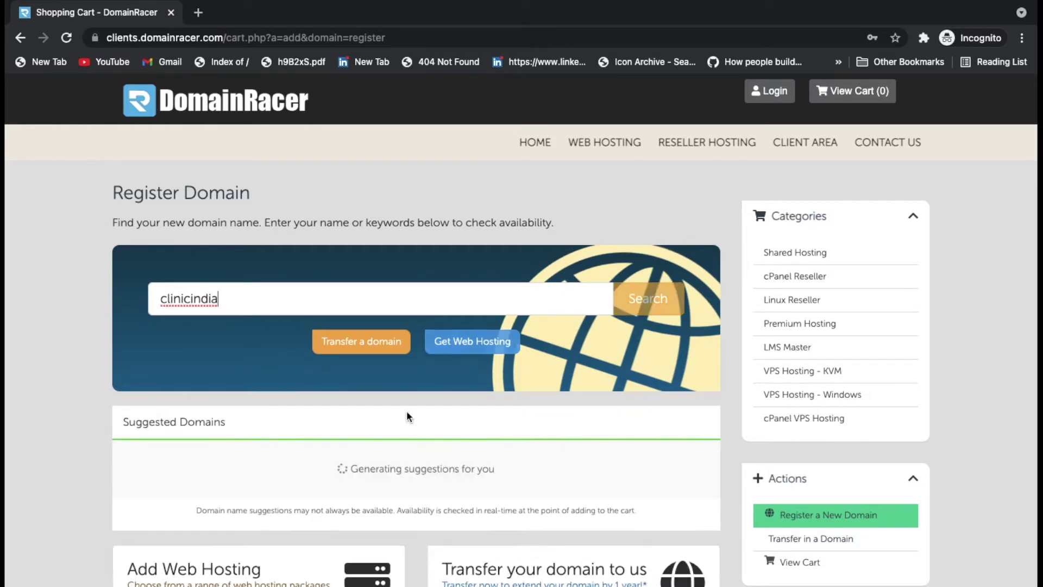
Switch the displayed domain prices to Indian rupees (INR).
scroll(423, 380, "down", 6)
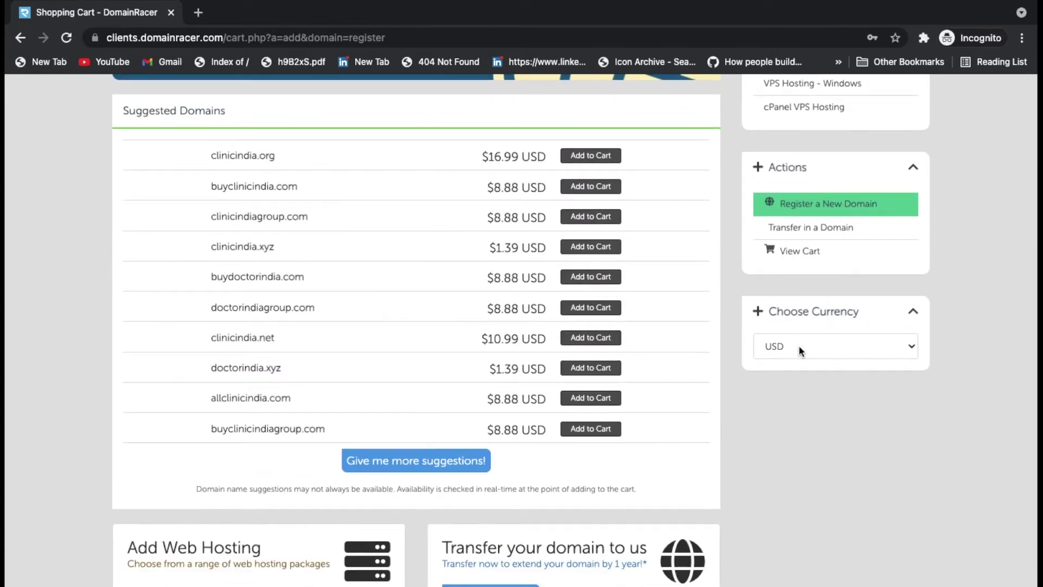
left_click(800, 349)
left_click(799, 329)
scroll(500, 291, "down", 5)
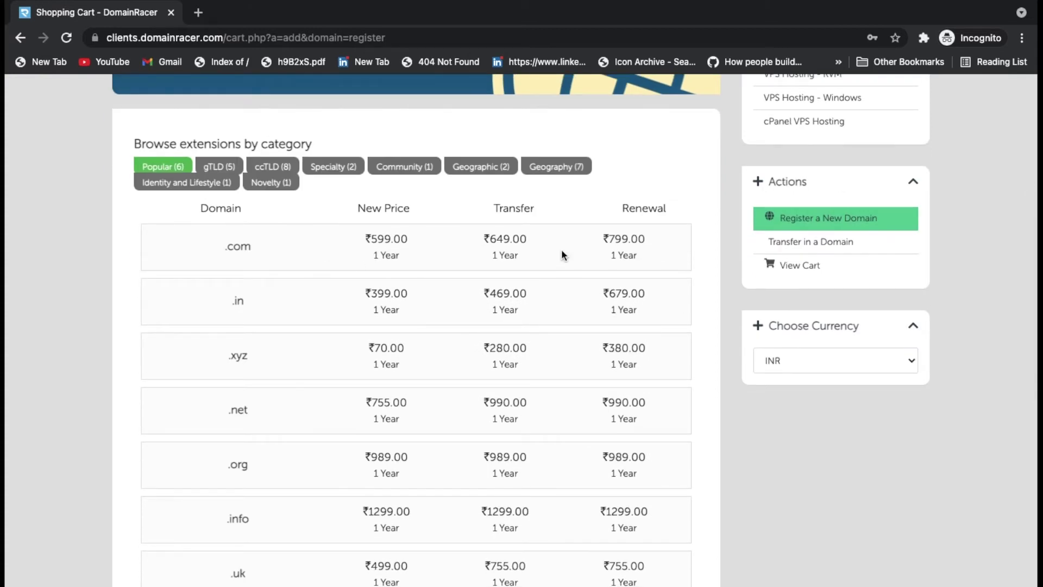
scroll(469, 131, "up", 3)
key("ctrl+v")
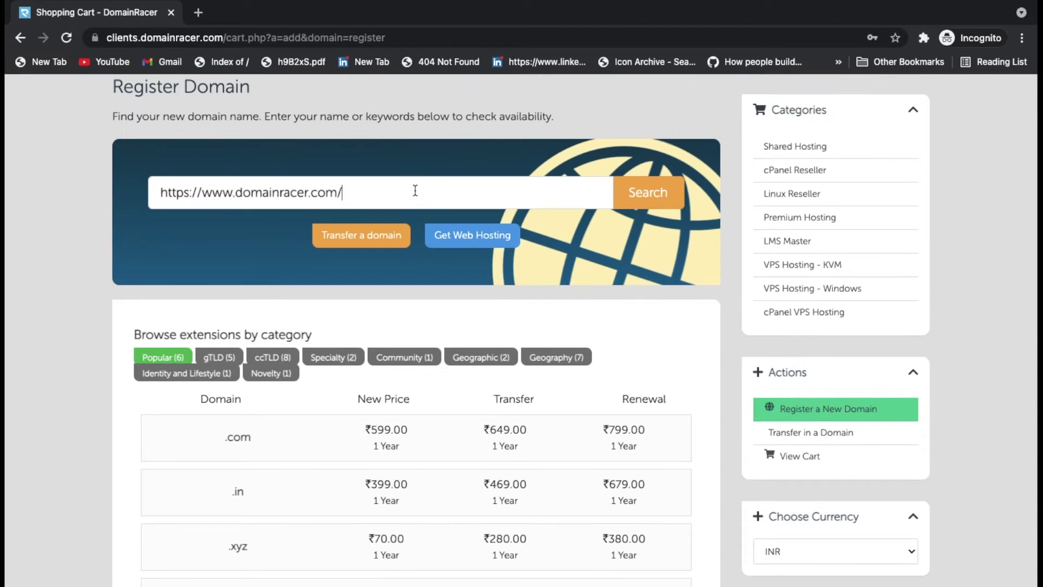
Search 'clinicindia' again and add clinicindia.org and buyclinicindia.com to the cart.
key("ctrl+z")
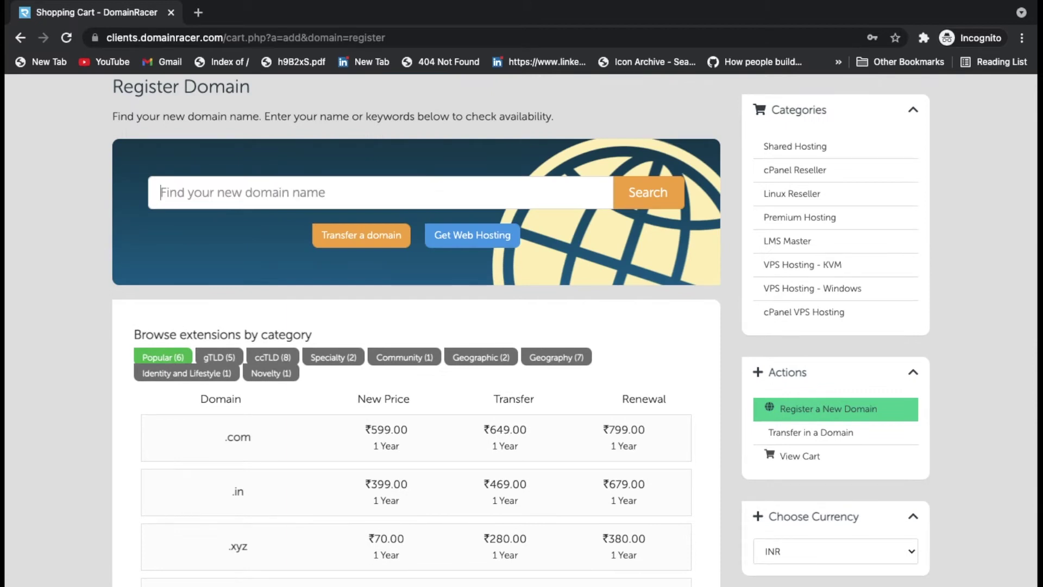
type("clinicindia")
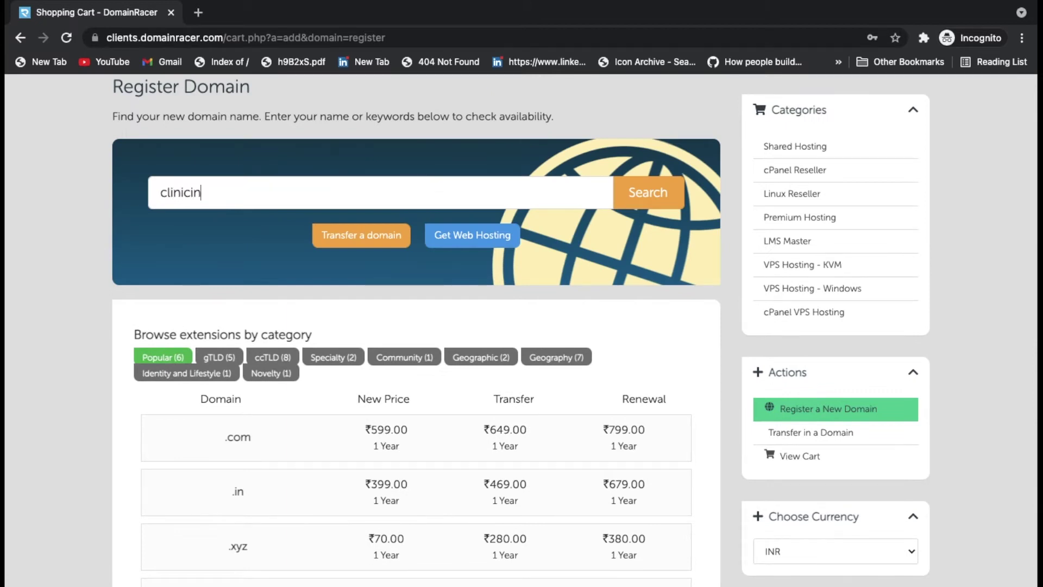
key("Return")
scroll(399, 324, "down", 5)
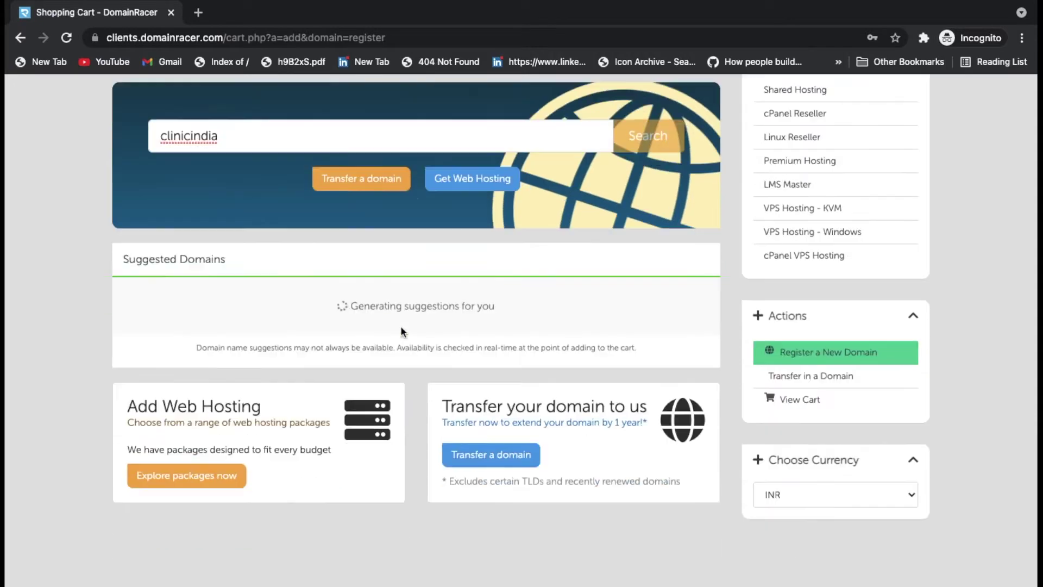
left_click(591, 124)
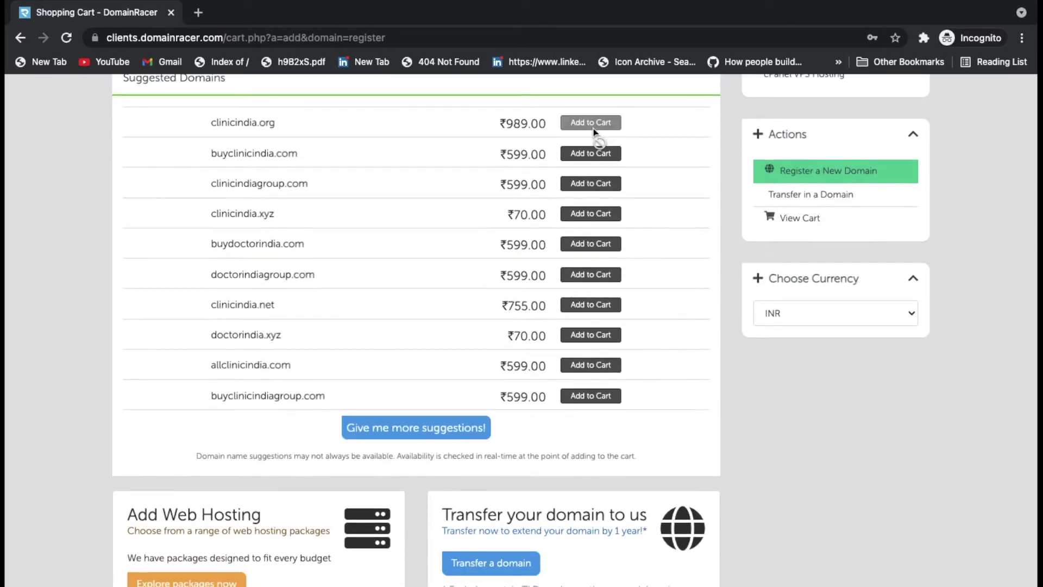
left_click(595, 153)
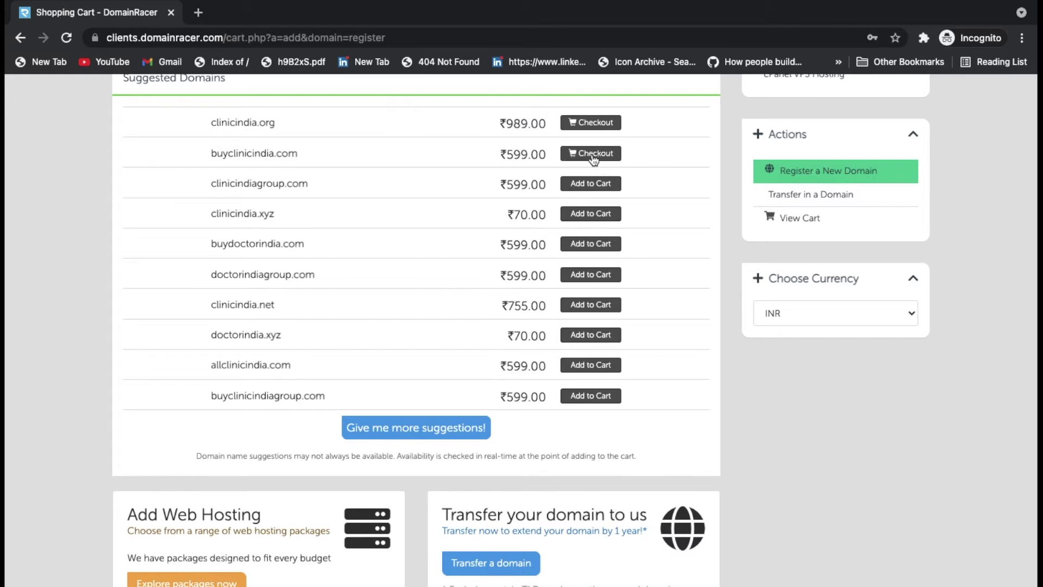
In the cart, remove clinicindia.org and confirm, leaving buyclinicindia.com at ₹599.00.
scroll(664, 160, "up", 6)
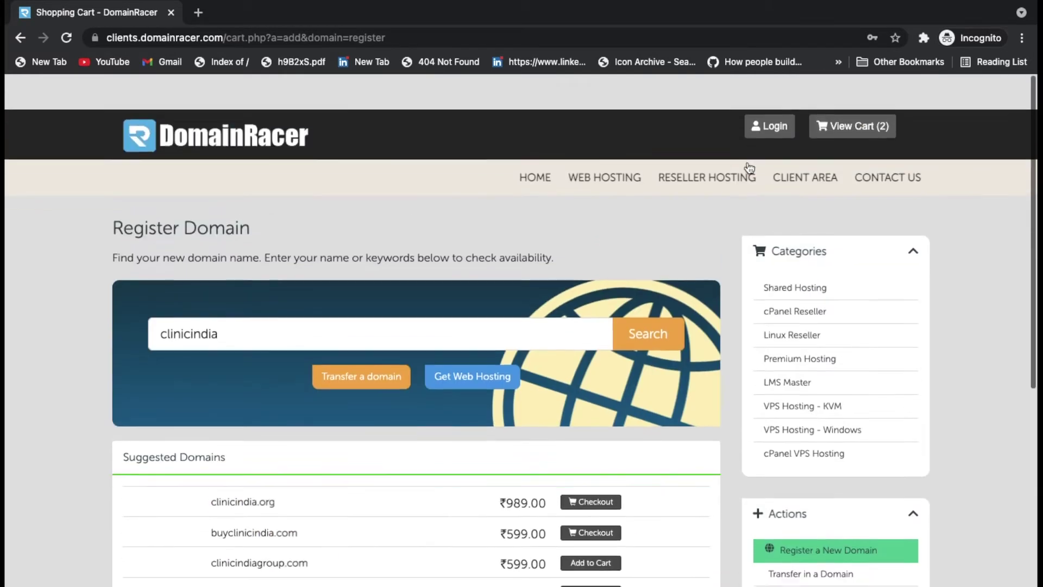
left_click(873, 90)
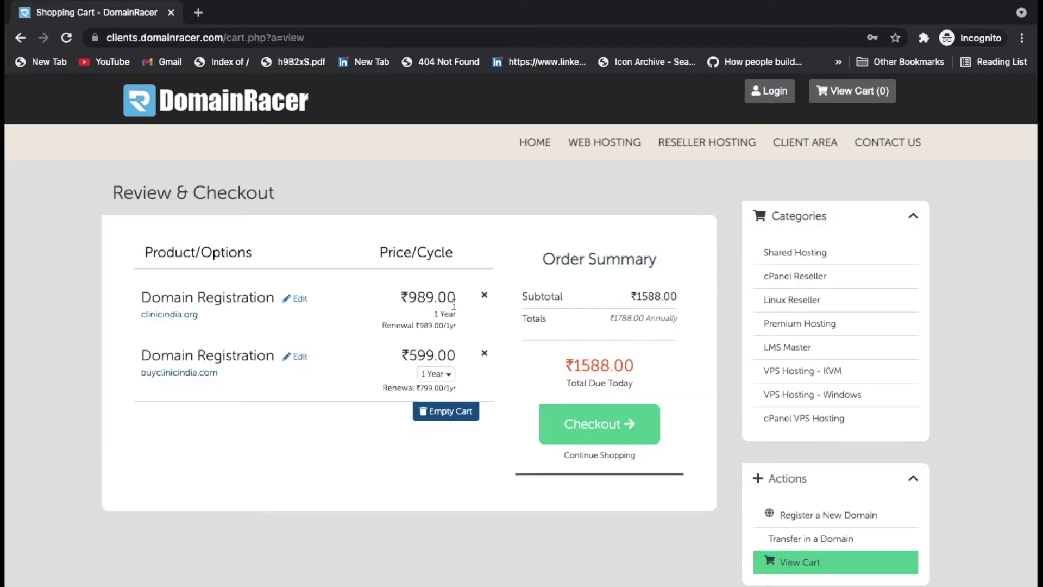
left_click(484, 296)
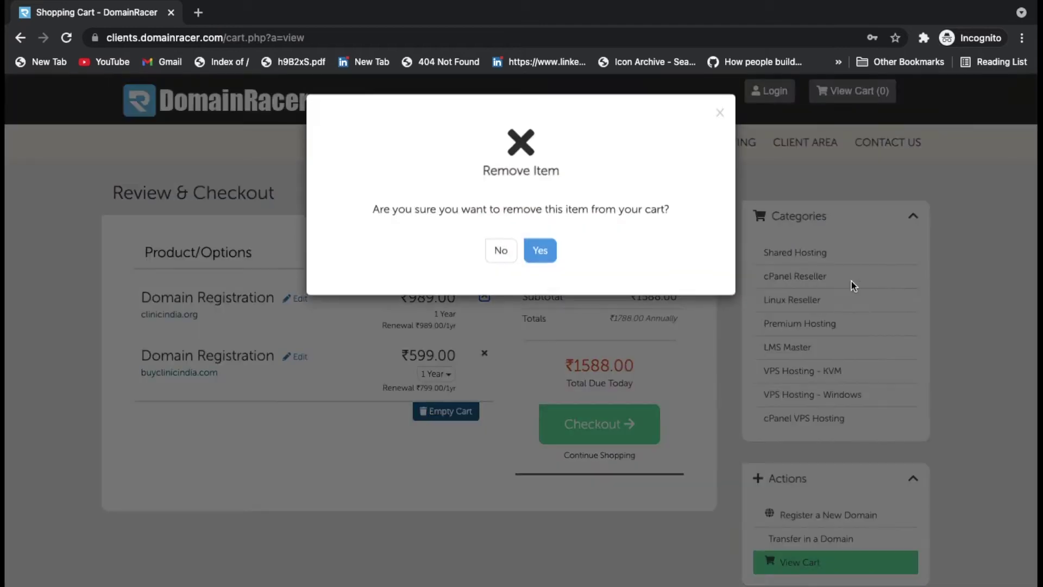
key("Return")
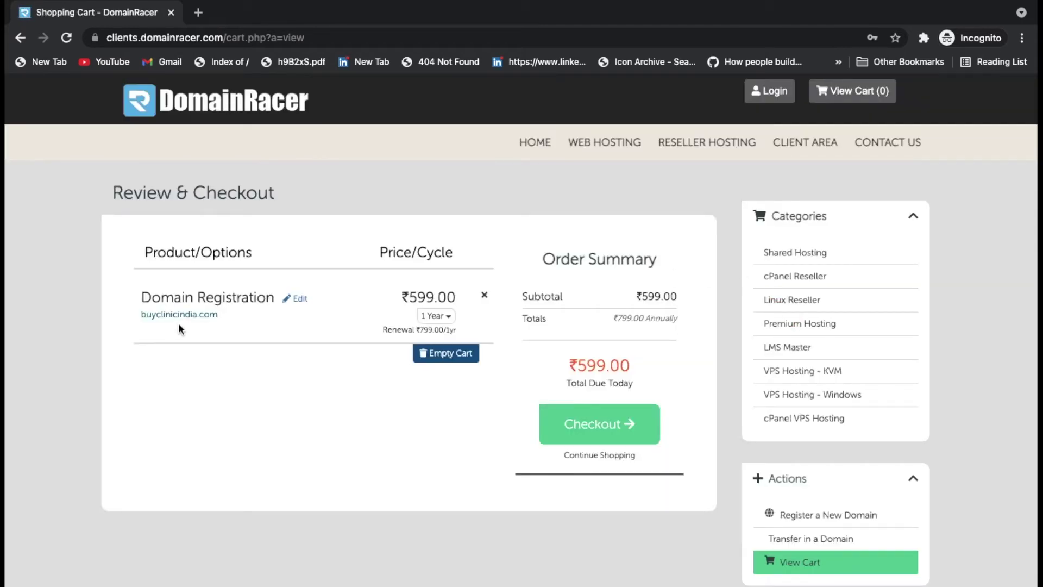
Show the Shared Hosting plans and examine the Basic plan's 1 Web Hosting feature.
left_click(793, 253)
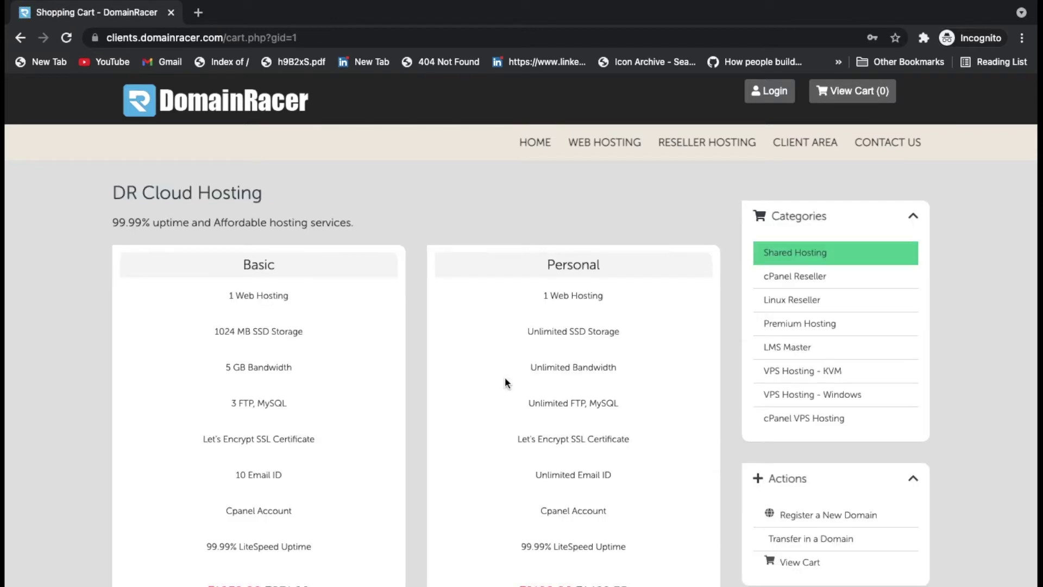
scroll(505, 381, "down", 3)
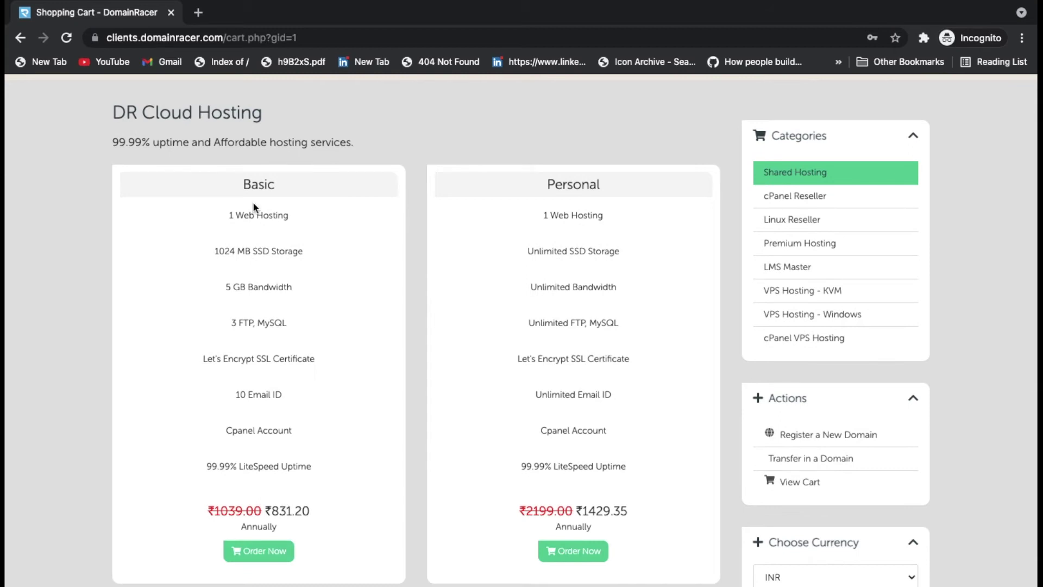
scroll(559, 200, "down", 3)
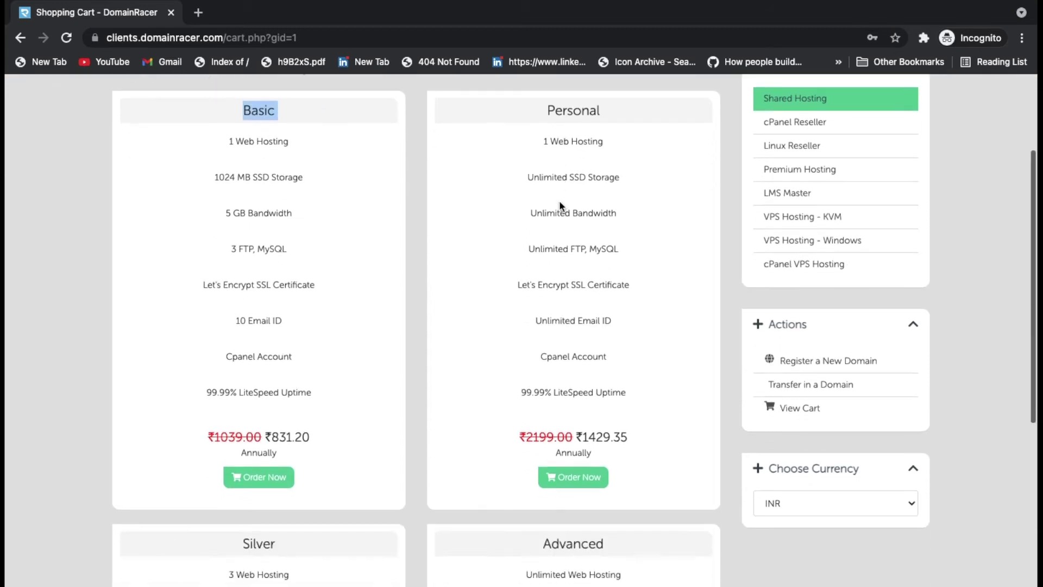
scroll(379, 434, "up", 2)
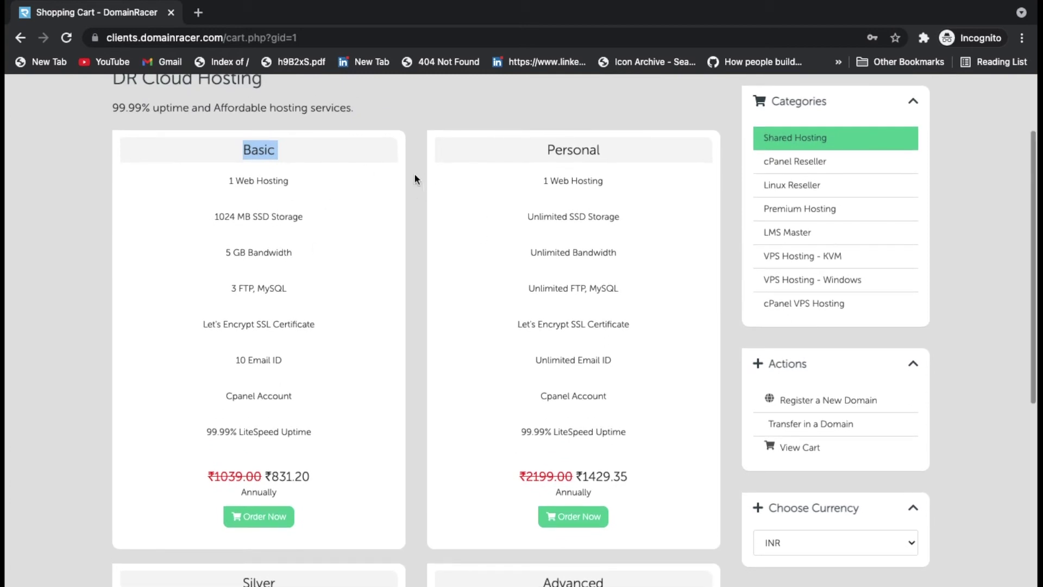
double_click(227, 215)
double_click(277, 181)
left_click(277, 182)
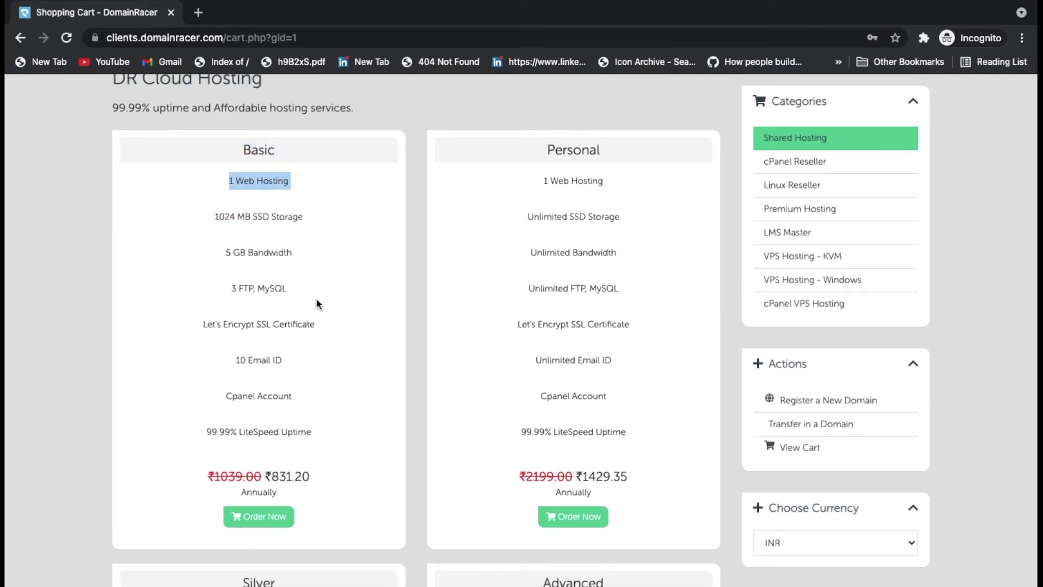
scroll(317, 302, "down", 1)
scroll(284, 112, "up", 1)
scroll(330, 322, "down", 5)
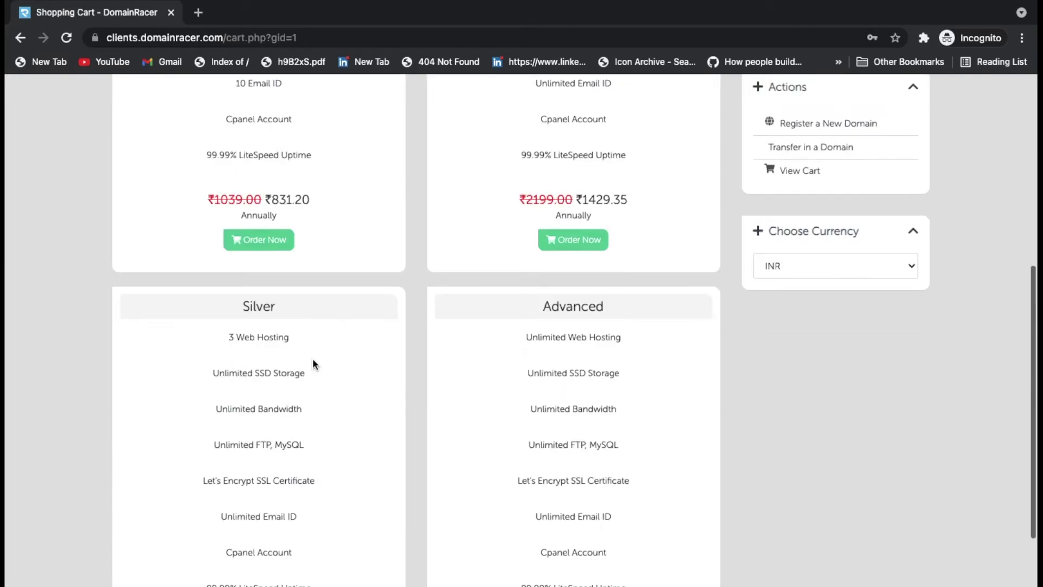
Compare Silver's 3 Web Hosting and Advanced's Unlimited at 3351.75, then order the Basic plan.
triple_click(244, 337)
double_click(547, 337)
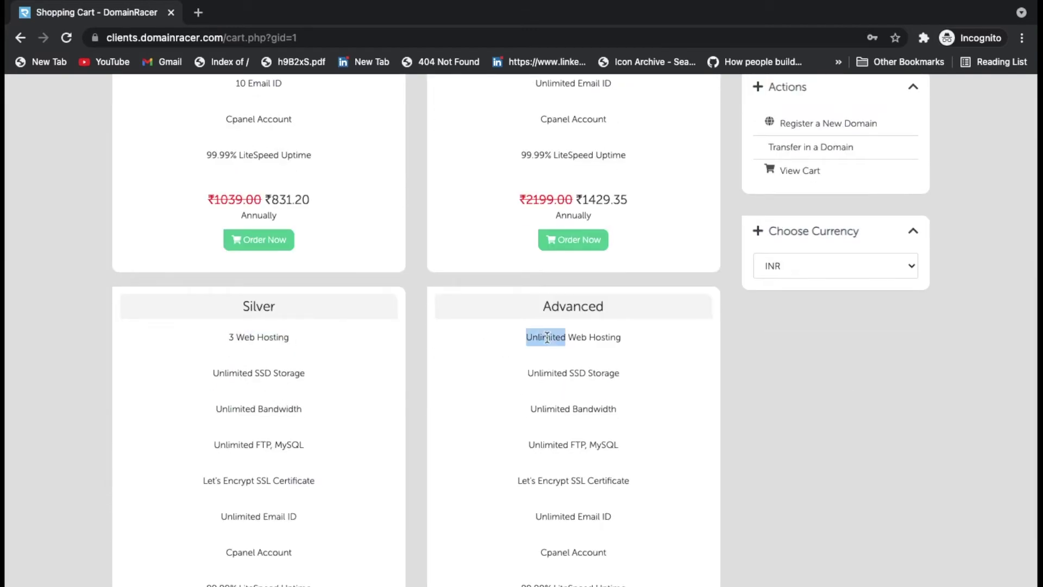
scroll(587, 524, "down", 1)
double_click(610, 568)
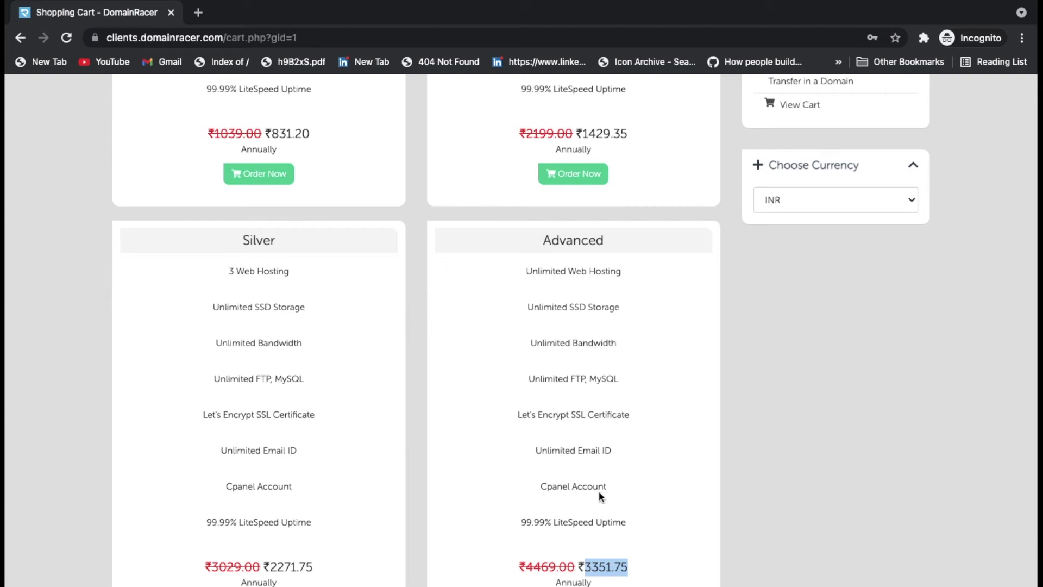
scroll(598, 491, "up", 9)
scroll(600, 494, "down", 1)
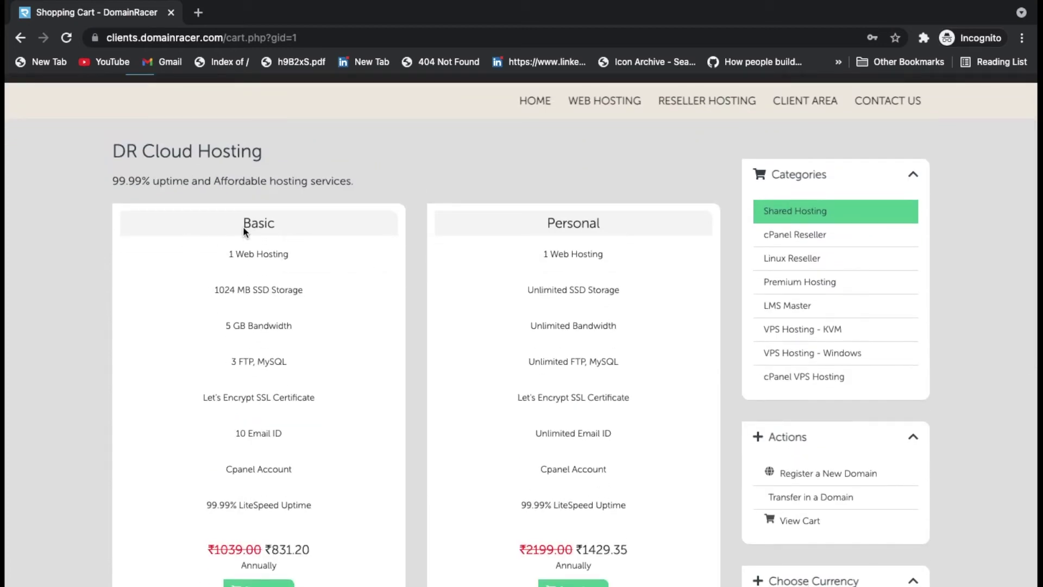
left_click(235, 582)
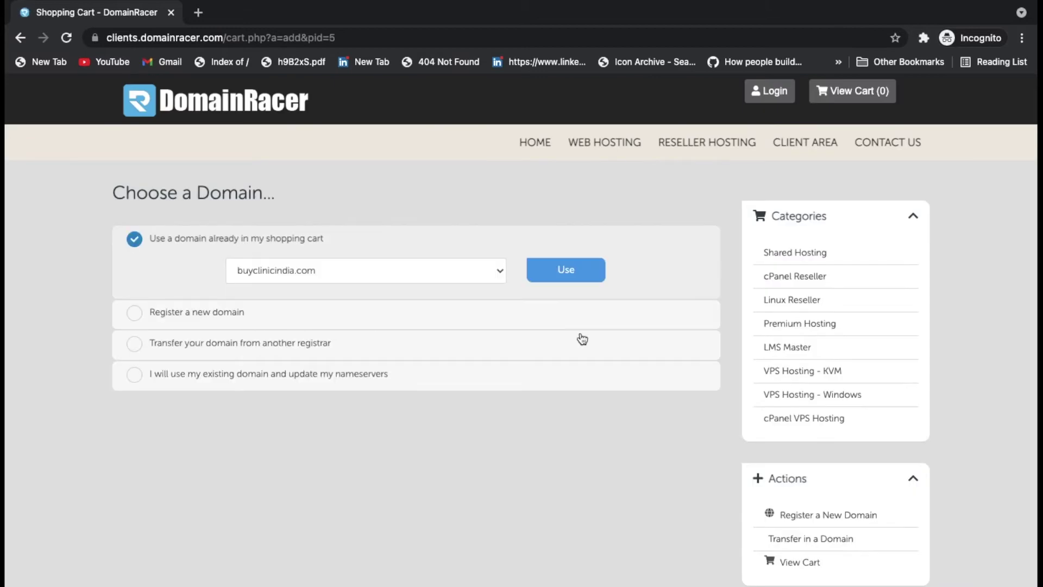
Attach the Basic plan to buyclinicindia.com from the cart and accept its configuration.
left_click(574, 281)
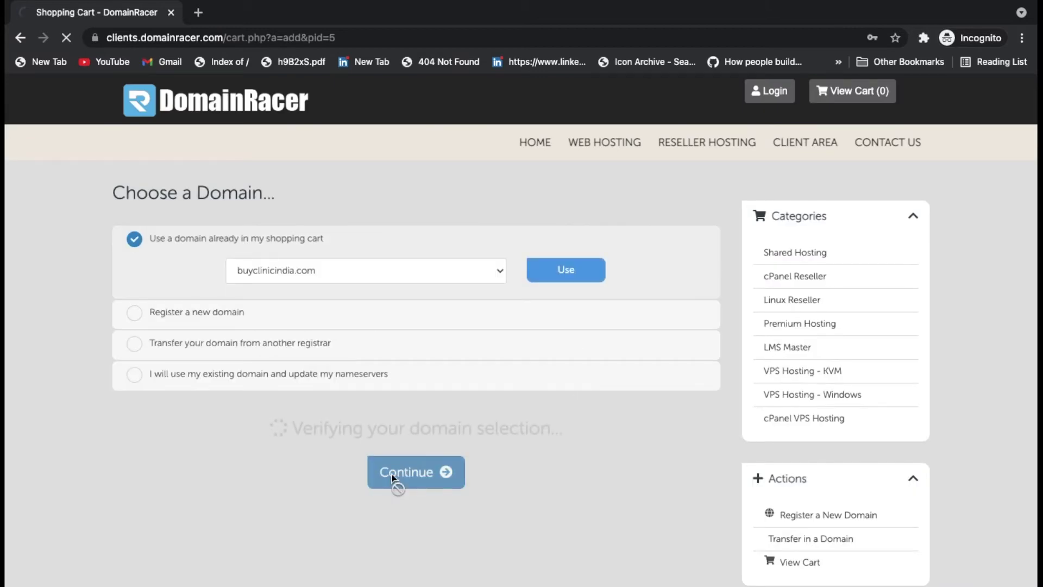
left_click(395, 481)
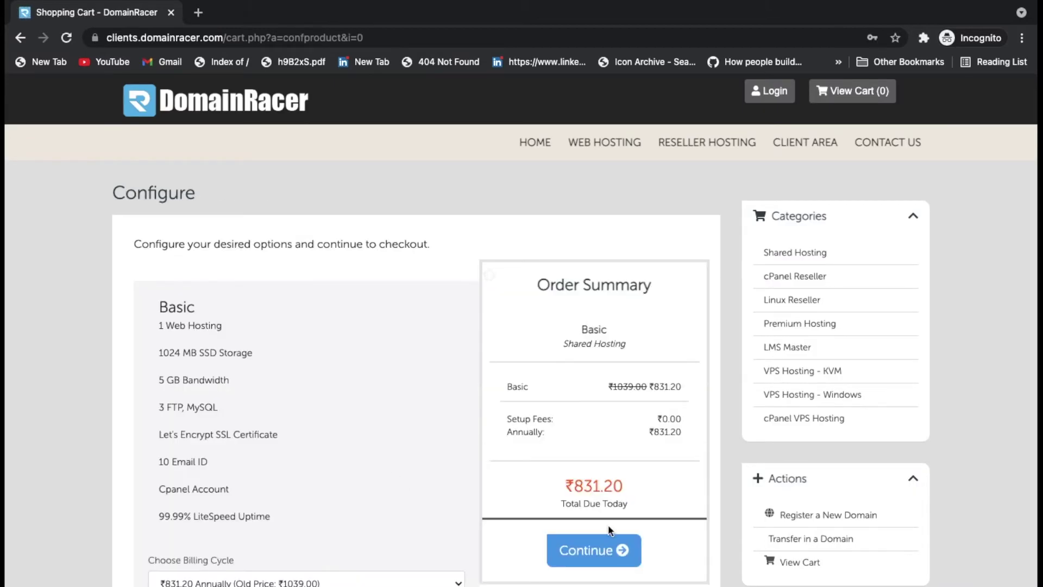
left_click(607, 540)
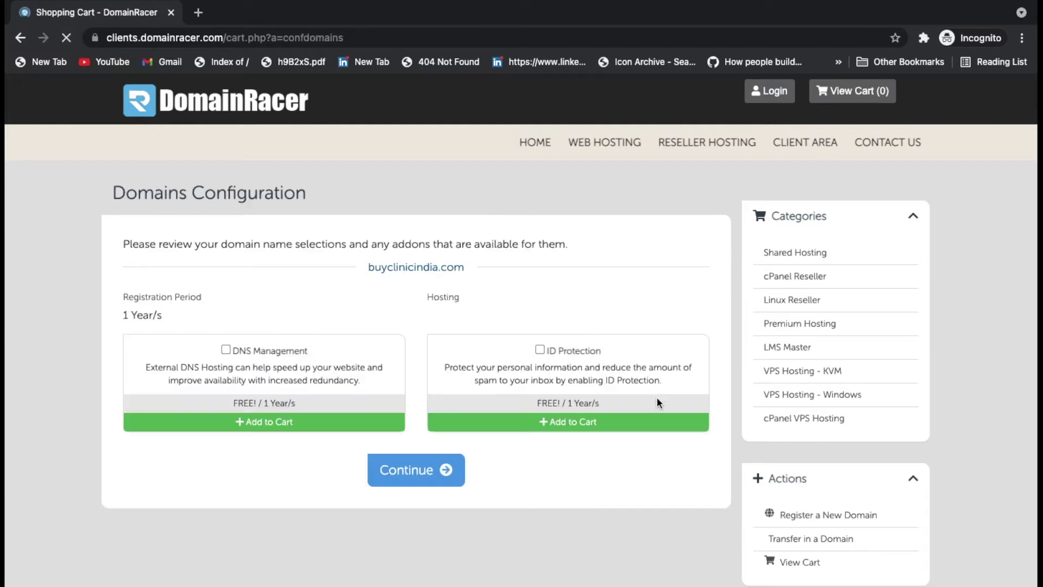
Add the DNS Management and ID Protection addons and proceed to checkout totalling ₹1430.20.
left_click(271, 348)
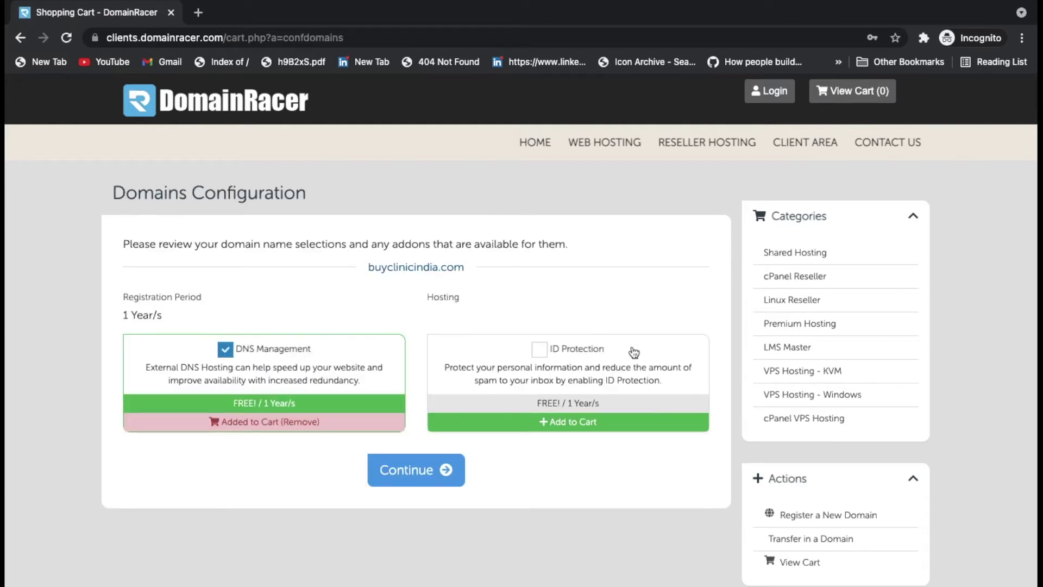
left_click(562, 351)
key("Return")
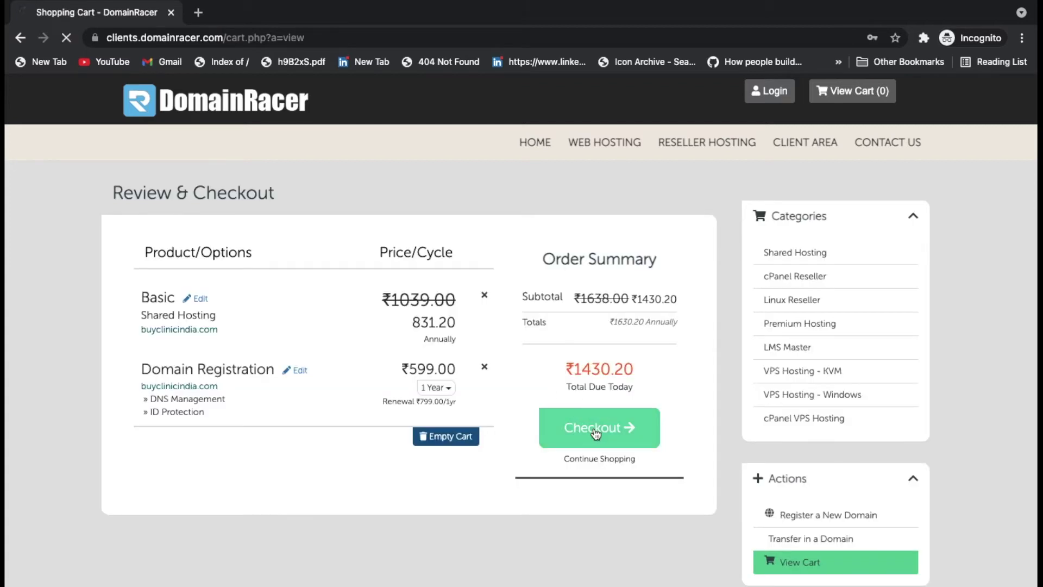
scroll(496, 400, "down", 5)
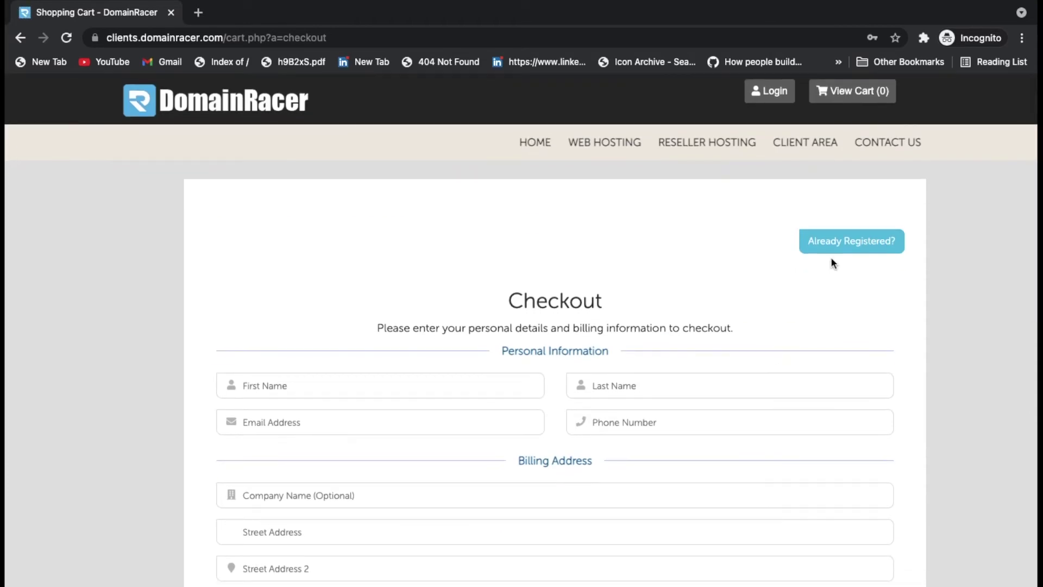
scroll(829, 256, "down", 10)
scroll(815, 257, "down", 3)
left_click_drag(629, 194, 484, 217)
double_click(616, 194)
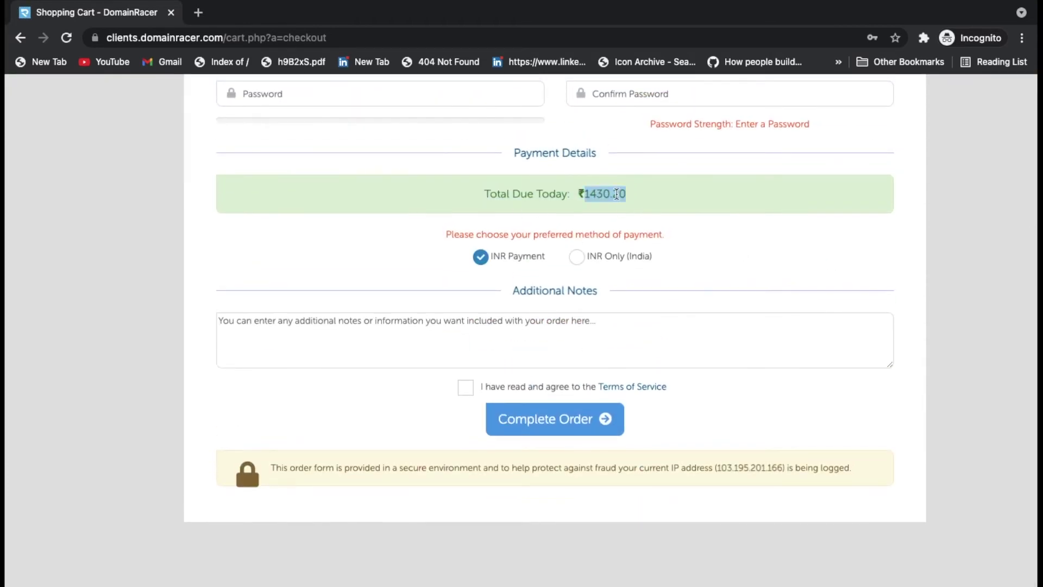
scroll(616, 194, "up", 15)
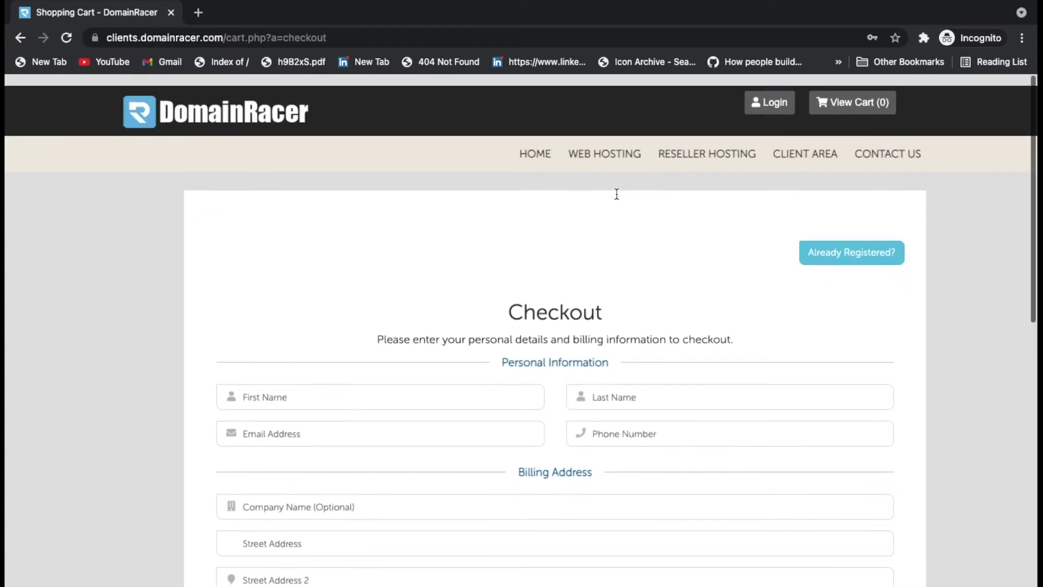
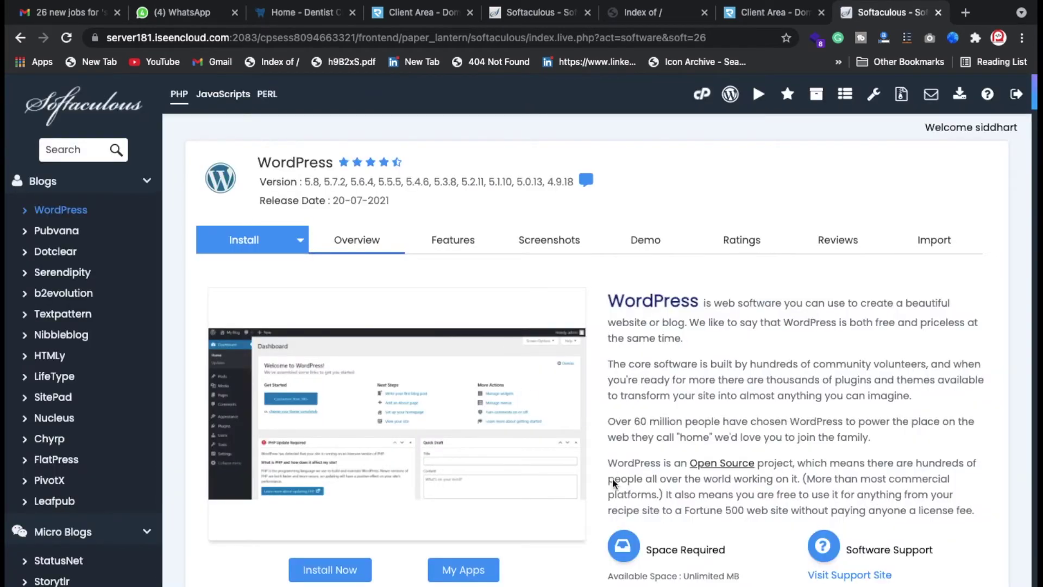
Open the Softaculous WordPress install form and clear the 'wp' directory to install at root.
scroll(462, 478, "down", 2)
scroll(431, 519, "down", 8)
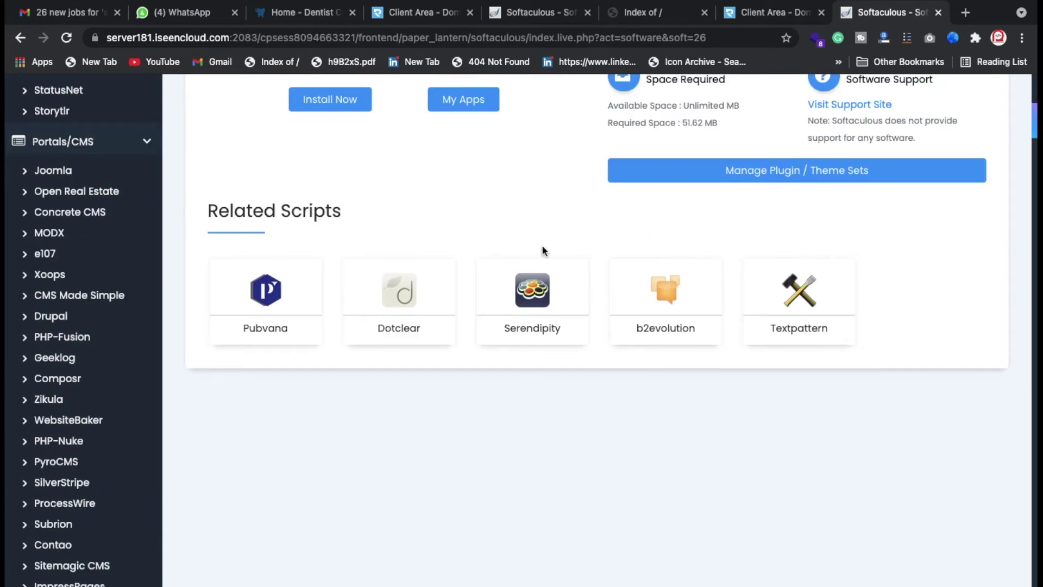
scroll(539, 217, "up", 3)
left_click(328, 247)
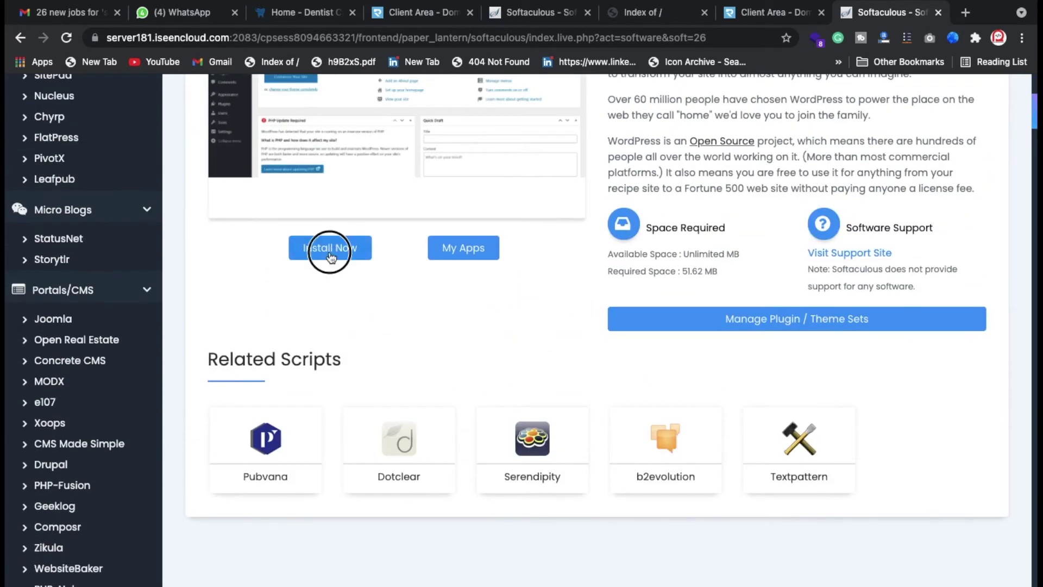
scroll(510, 268, "down", 5)
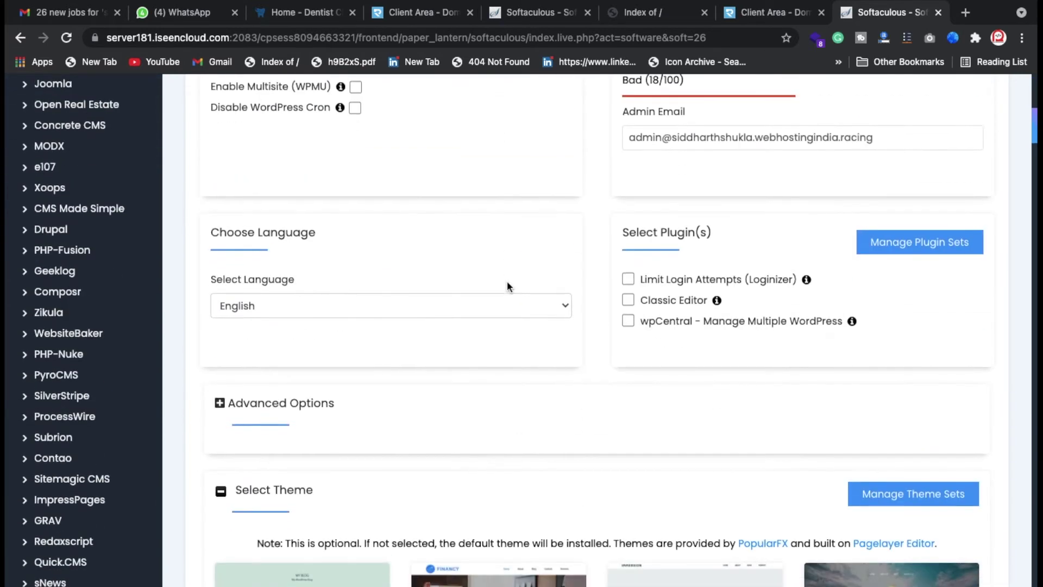
scroll(506, 282, "up", 9)
double_click(557, 230)
key("BackSpace")
left_click(398, 330)
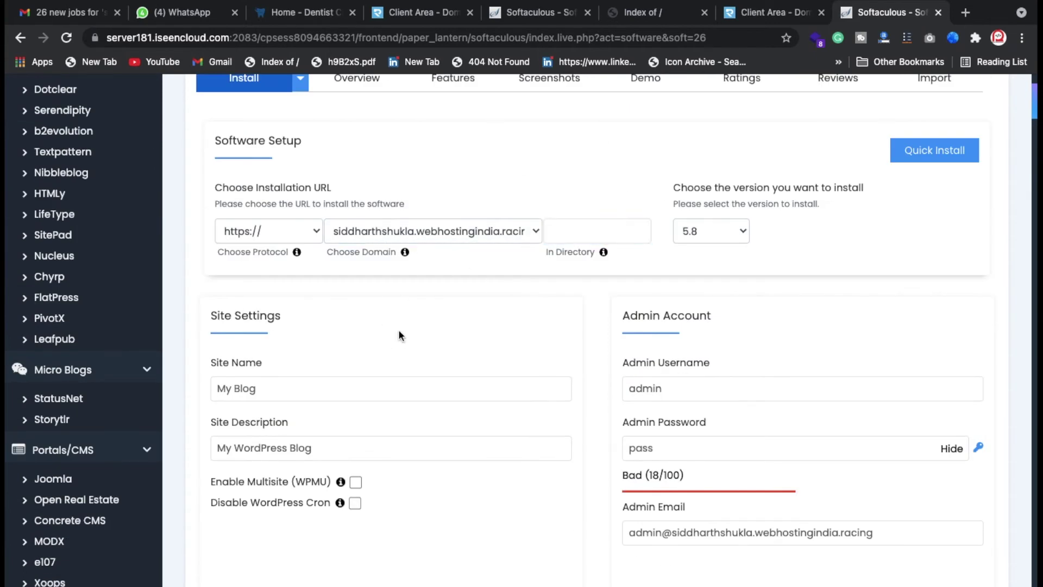
left_click(259, 235)
left_click(264, 233)
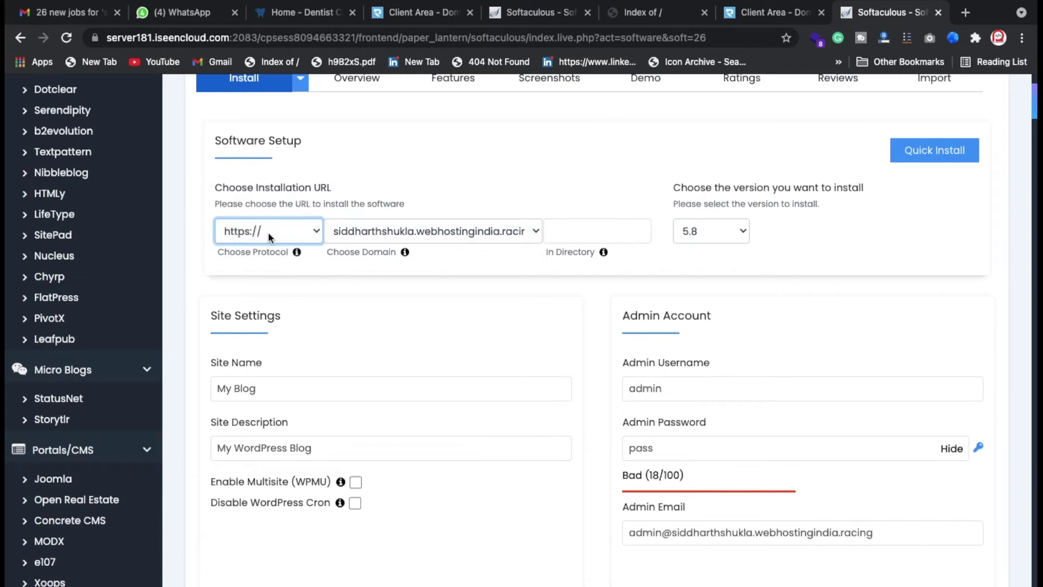
left_click(718, 233)
left_click(718, 233)
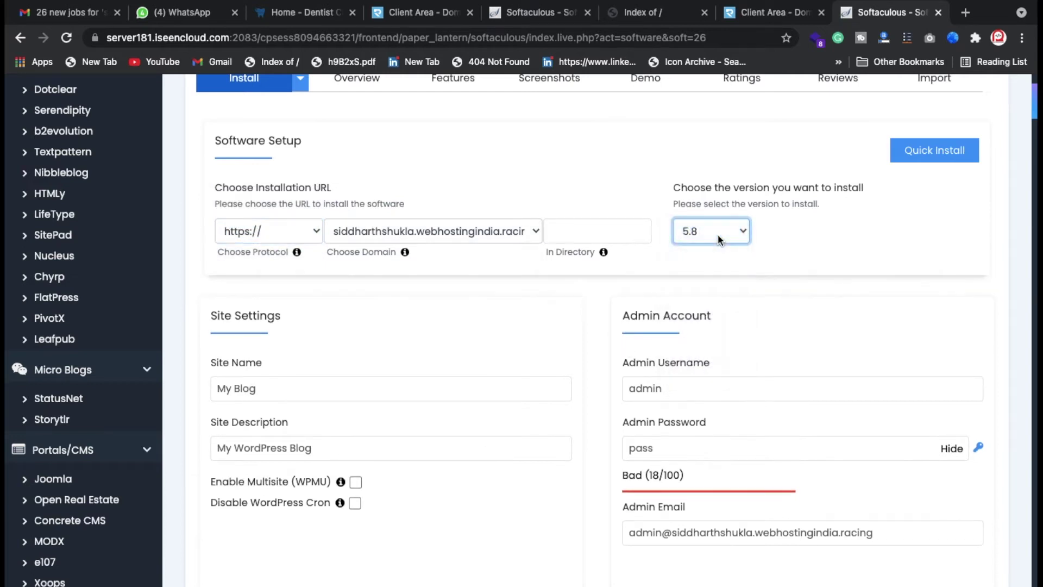
left_click(727, 233)
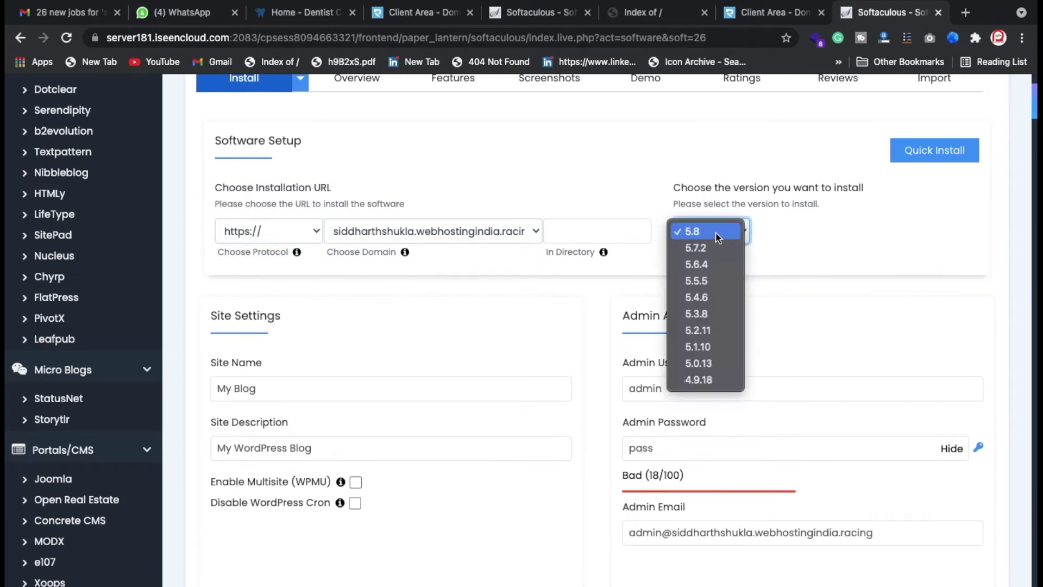
left_click(715, 232)
left_click(292, 389)
key("BackSpace")
key("BackSpace")
key("BackSpace")
key("BackSpace")
key("BackSpace")
key("BackSpace")
key("BackSpace")
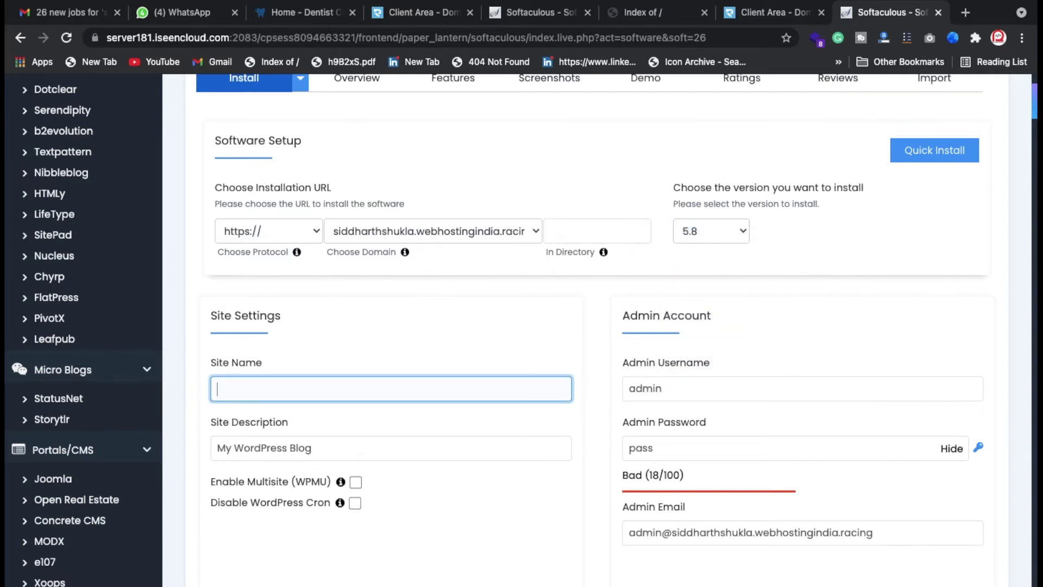
Enter Clinic as the site name.
type("Client")
key("BackSpace")
key("BackSpace")
key("BackSpace")
type("nic")
key("super+a")
Replace the default admin password with a stronger one, masked while typing.
left_click(666, 449)
key("BackSpace")
key("BackSpace")
key("BackSpace")
key("BackSpace")
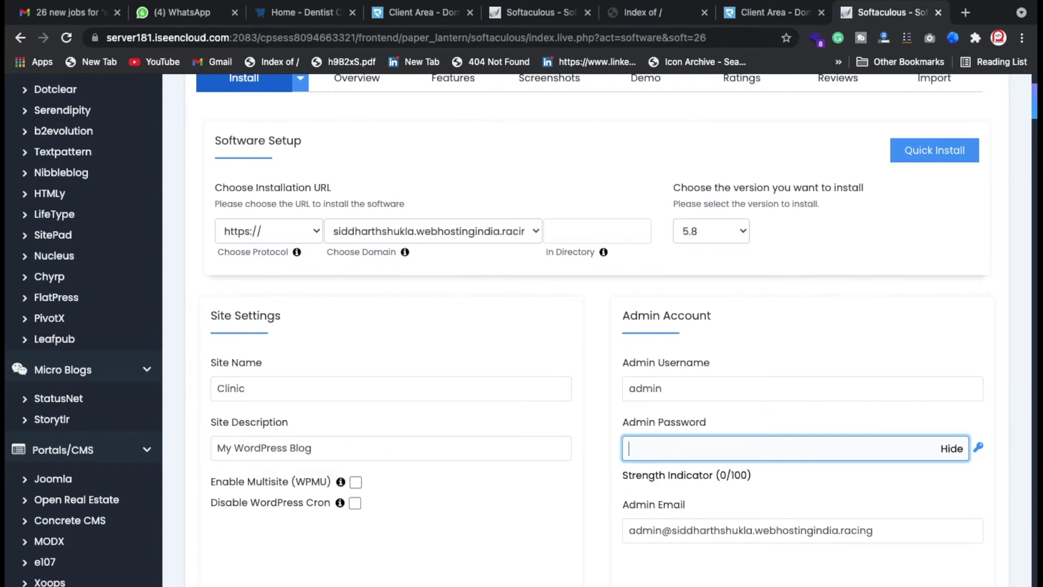
left_click(950, 448)
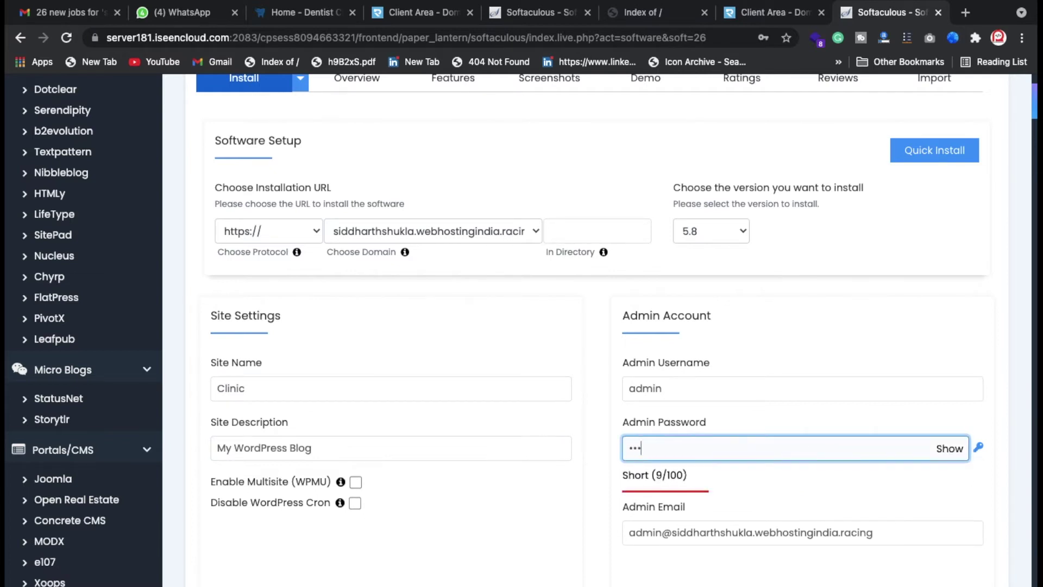
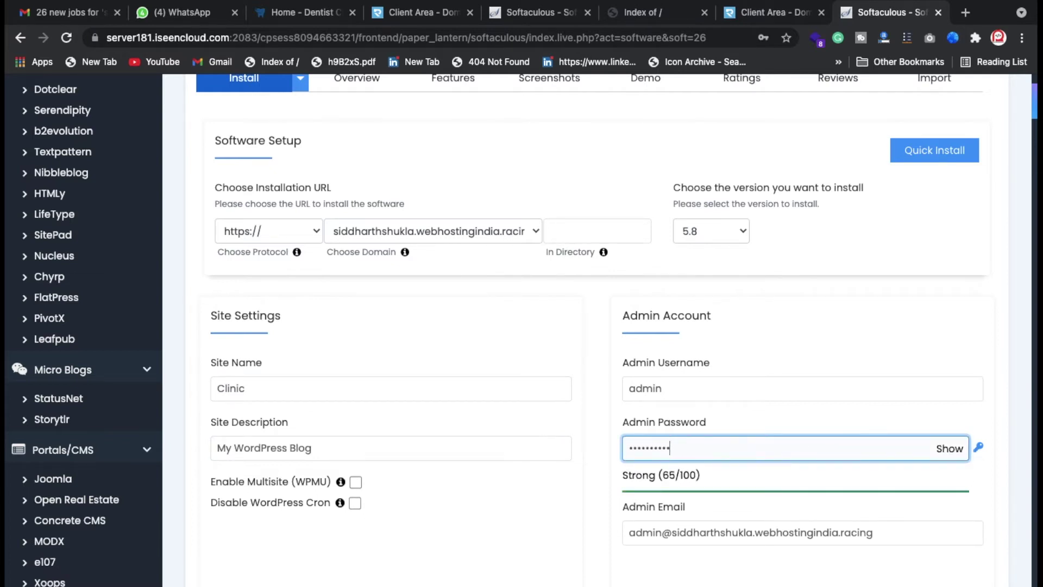
Overwrite the admin e-mail field with your own e-mail address.
triple_click(817, 531)
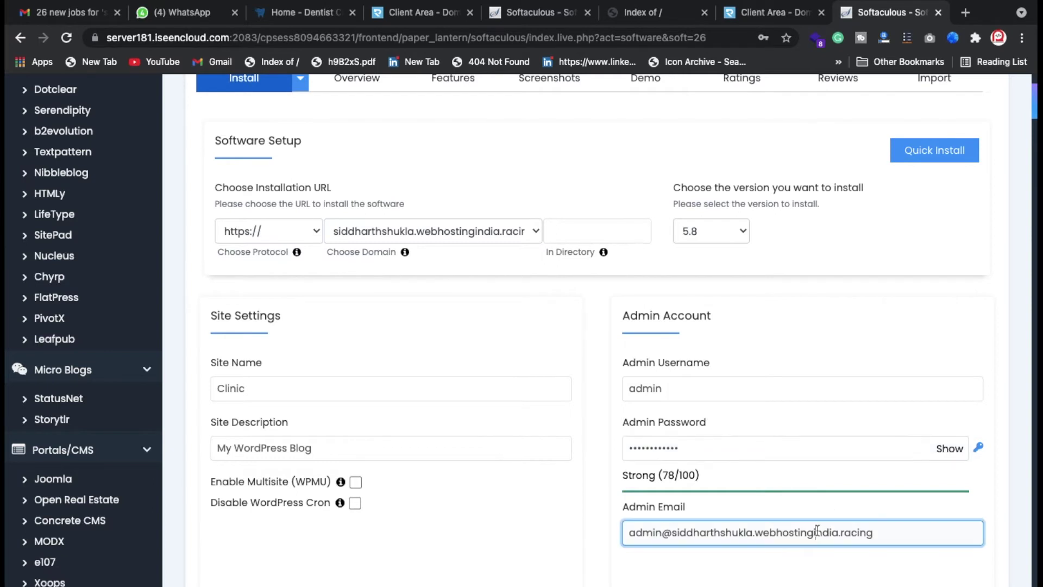
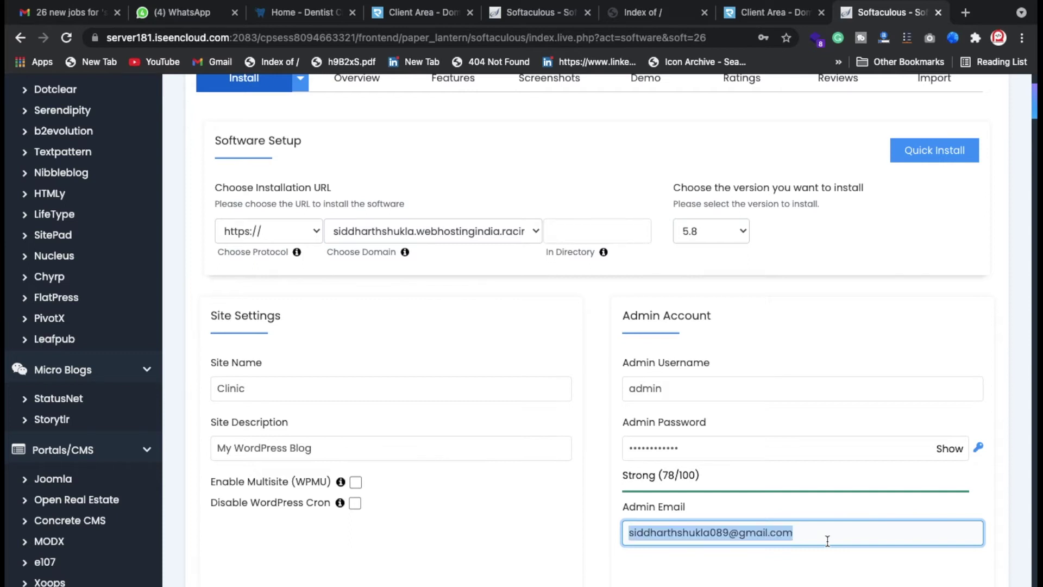
scroll(827, 538, "down", 10)
scroll(738, 367, "down", 5)
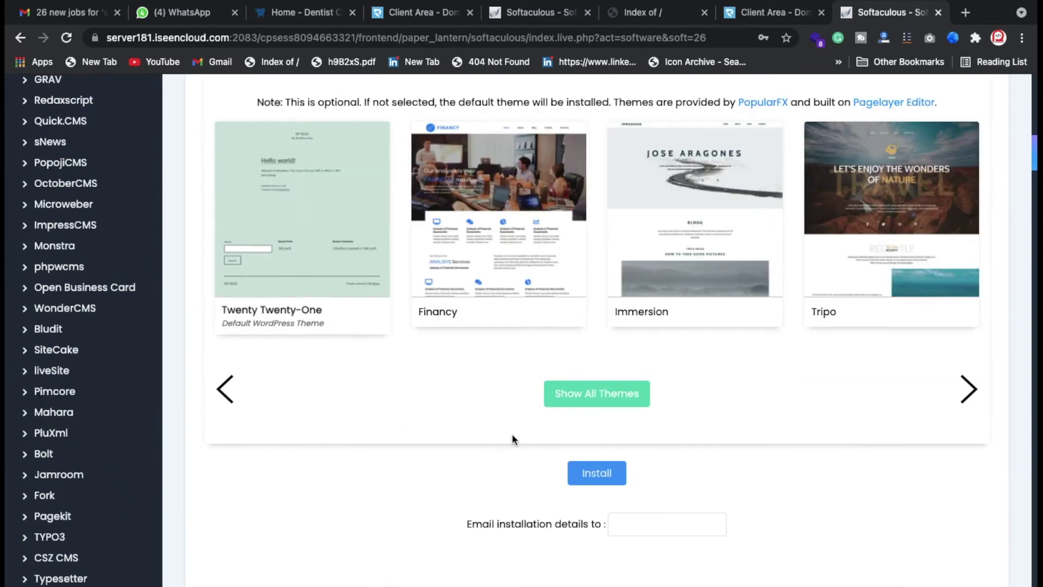
Choose the Twenty Twenty-One theme, accept the image notice, and install WordPress.
left_click(345, 243)
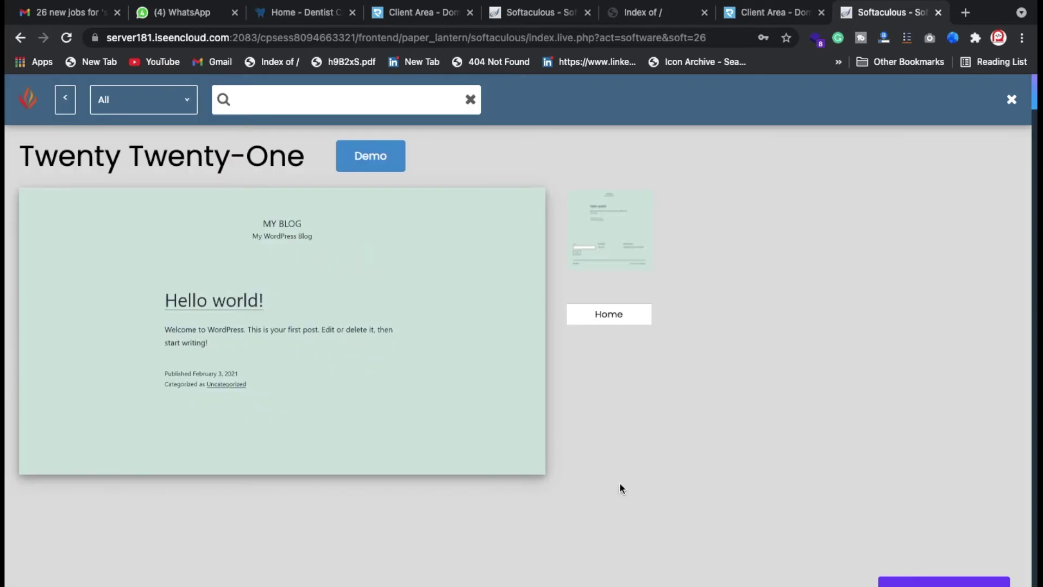
left_click(912, 581)
left_click(627, 442)
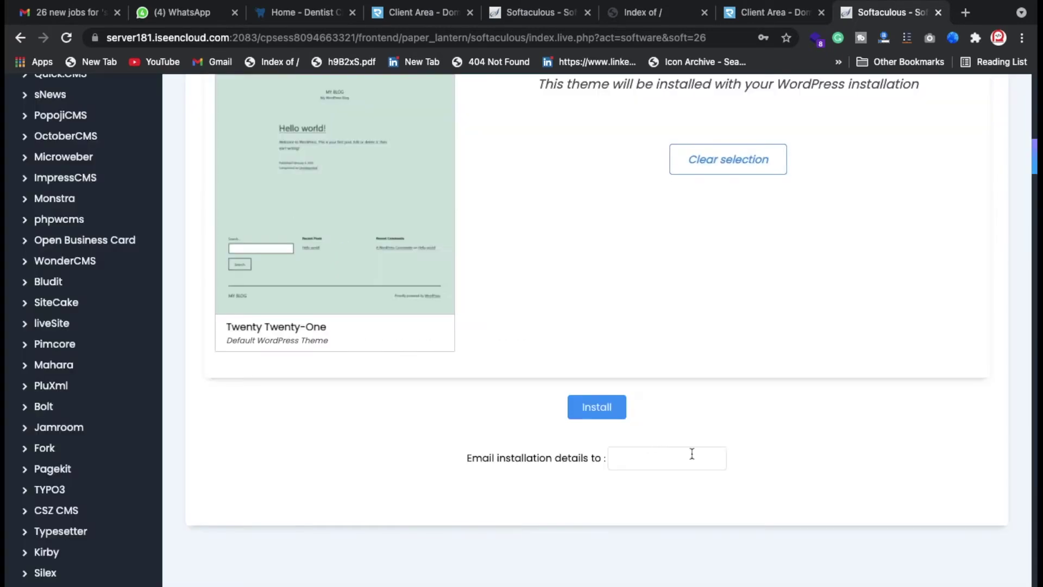
left_click(618, 417)
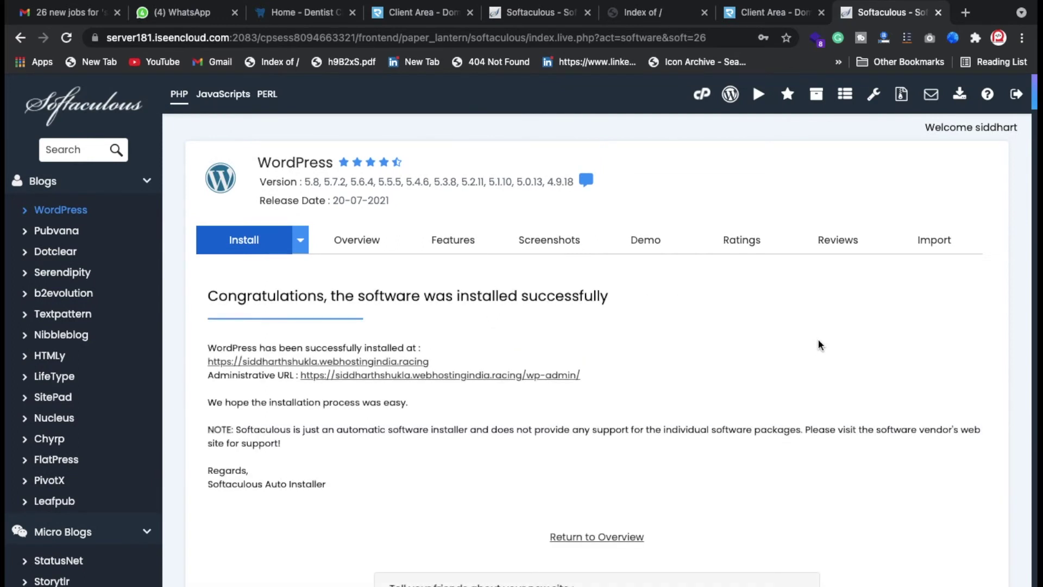
Open the new Clinic site and its admin URL in tabs, then switch to the site.
left_click(417, 361, "super")
left_click(488, 375, "super")
left_click(802, 12)
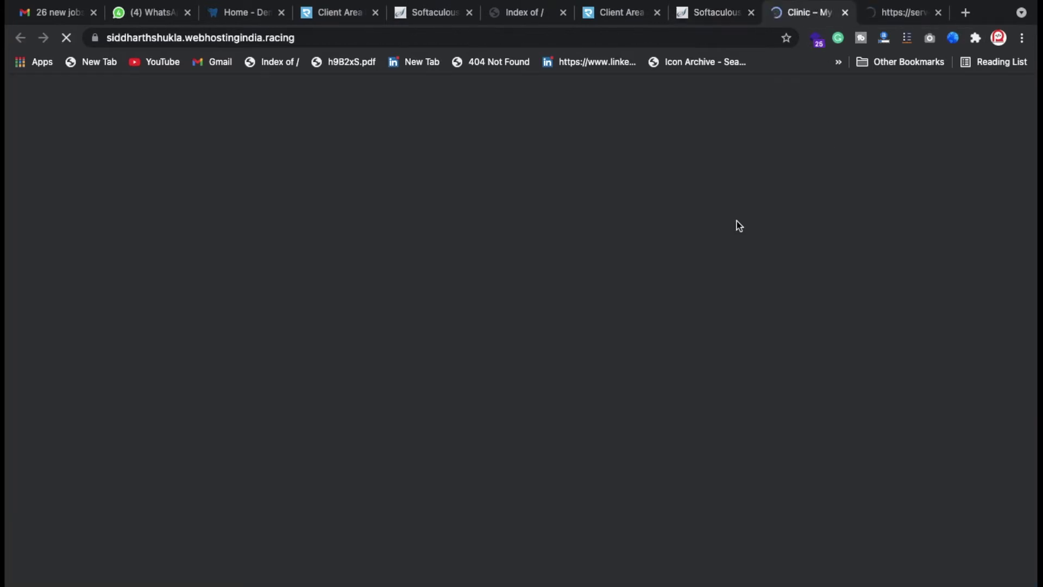
Install the Astra theme from Appearance > Themes > Add New, then view the Dentist demo.
left_click(907, 7)
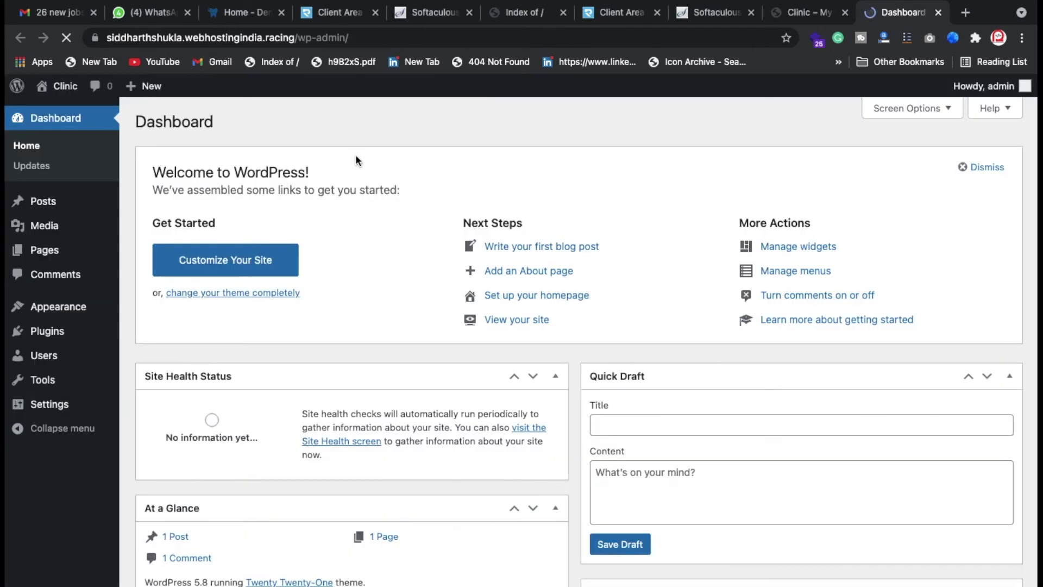
mouse_move(66, 317)
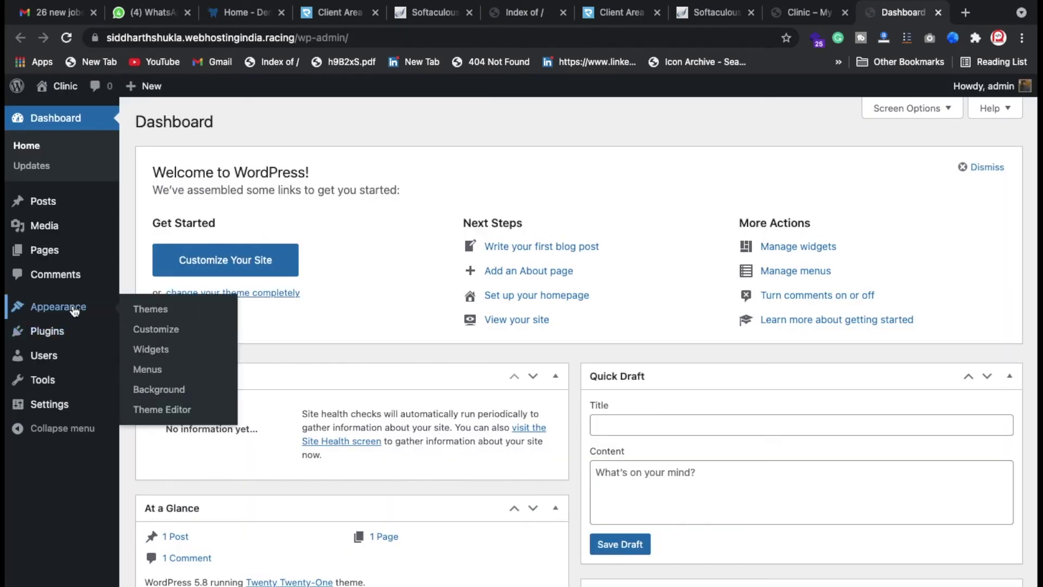
left_click(136, 306)
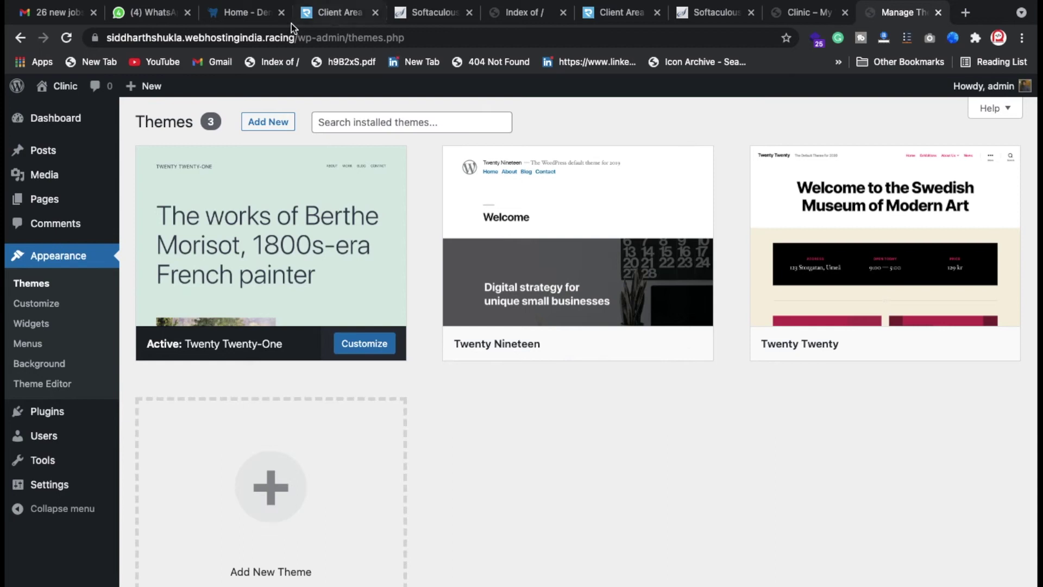
left_click(269, 124)
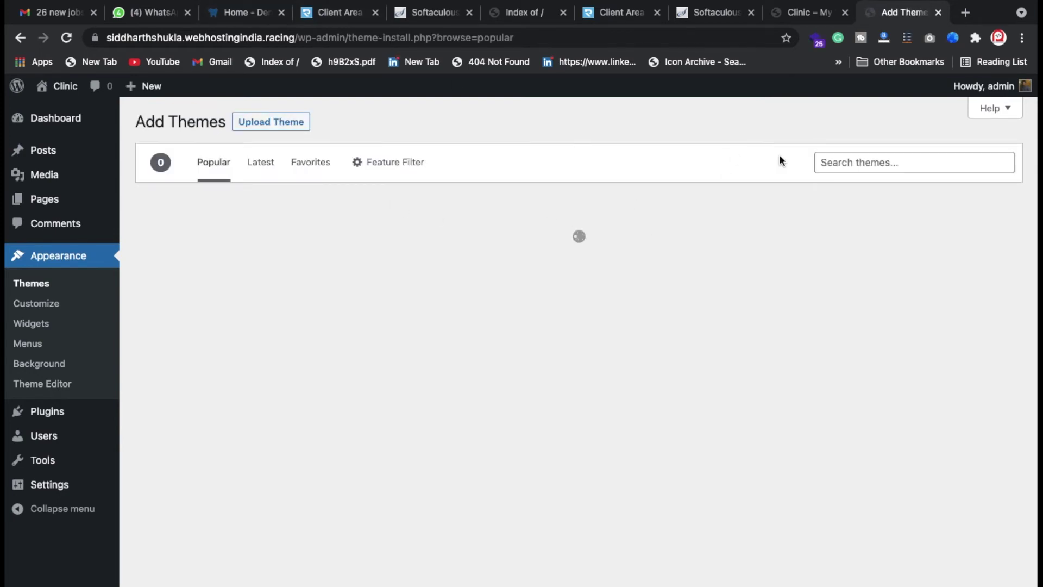
left_click(836, 162)
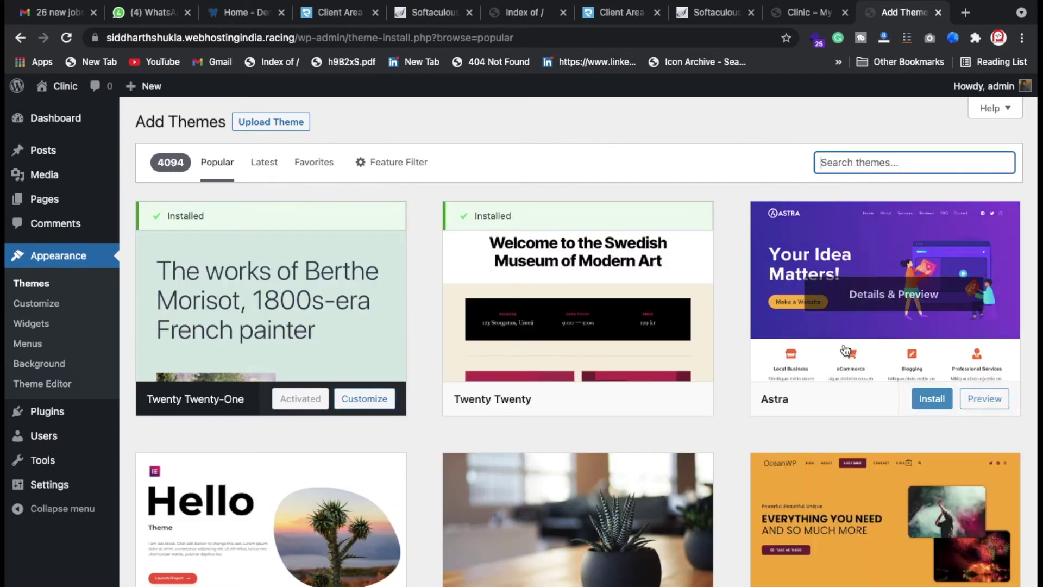
left_click(931, 398)
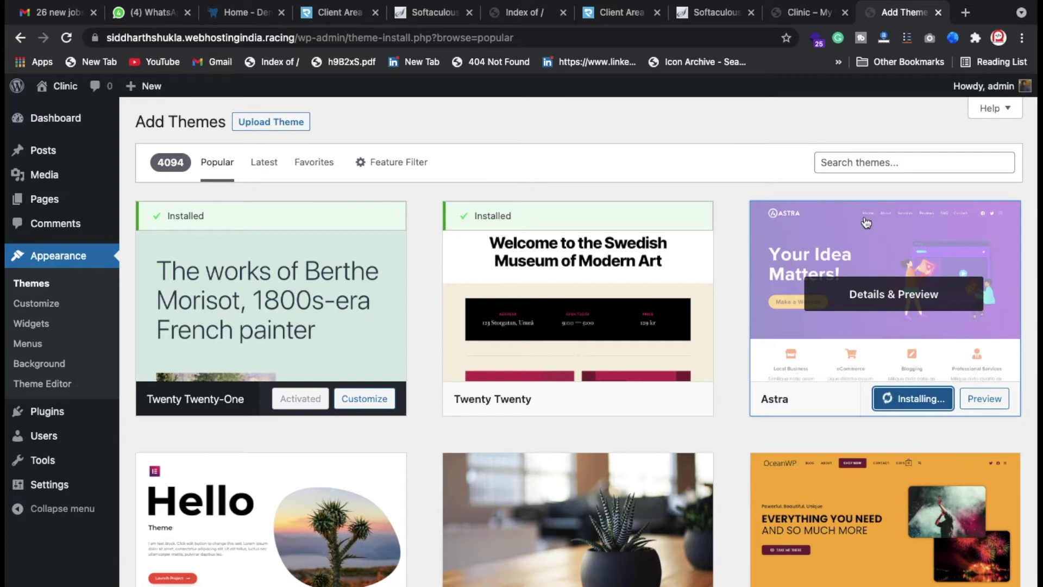
left_click(243, 16)
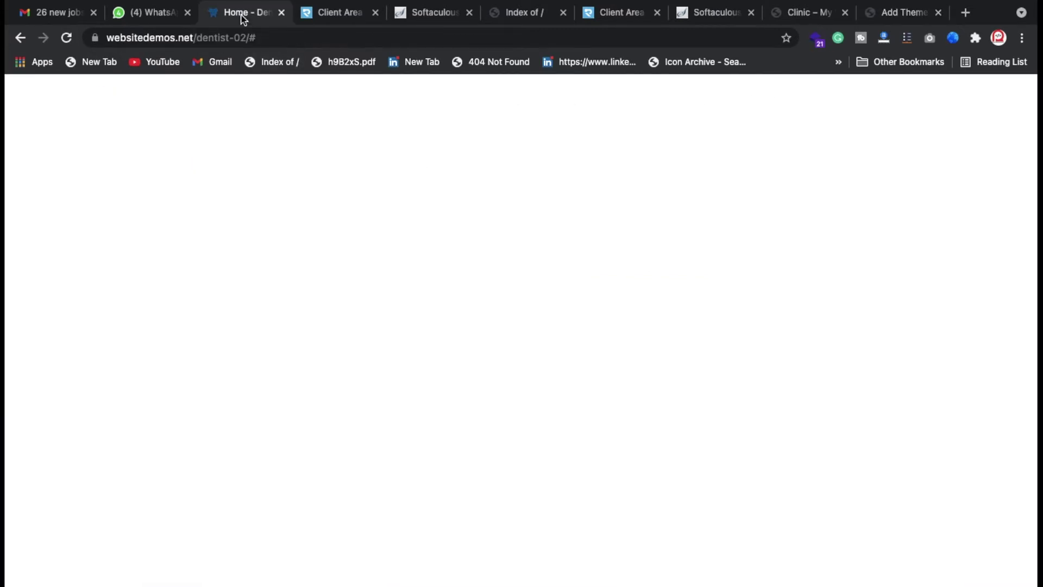
Scroll the Dentist demo to its Book a Free Consultation form, then return to Add Themes.
scroll(407, 513, "down", 1)
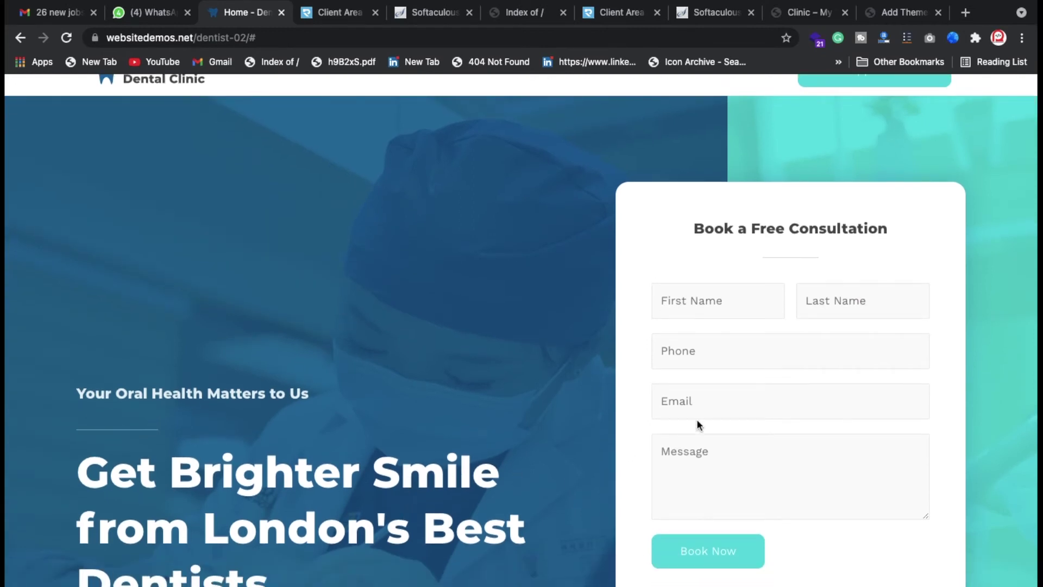
left_click(902, 19)
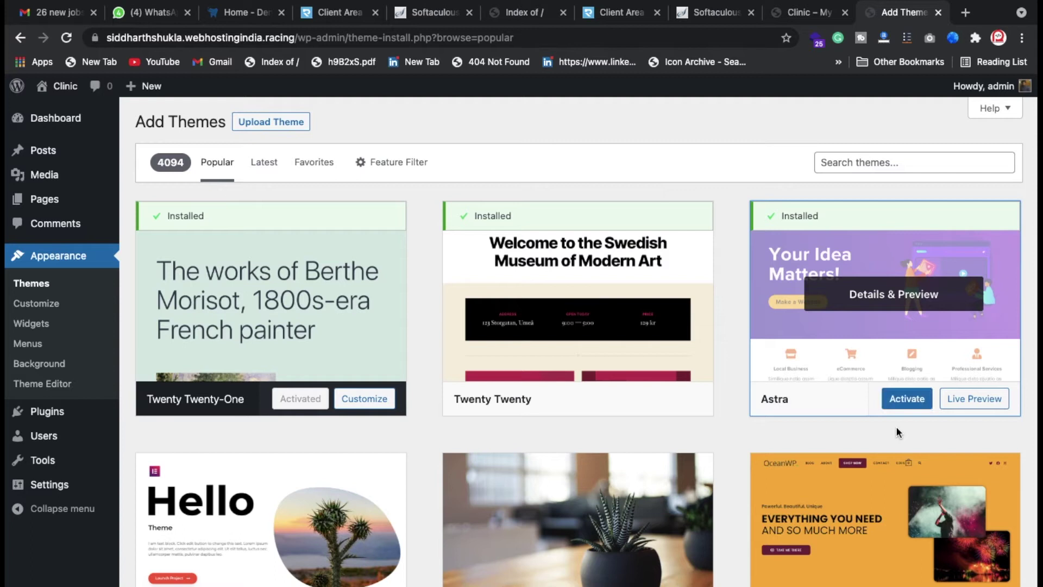
Activate Astra and install its Starter Templates importer plugin from the theme options.
left_click(906, 407)
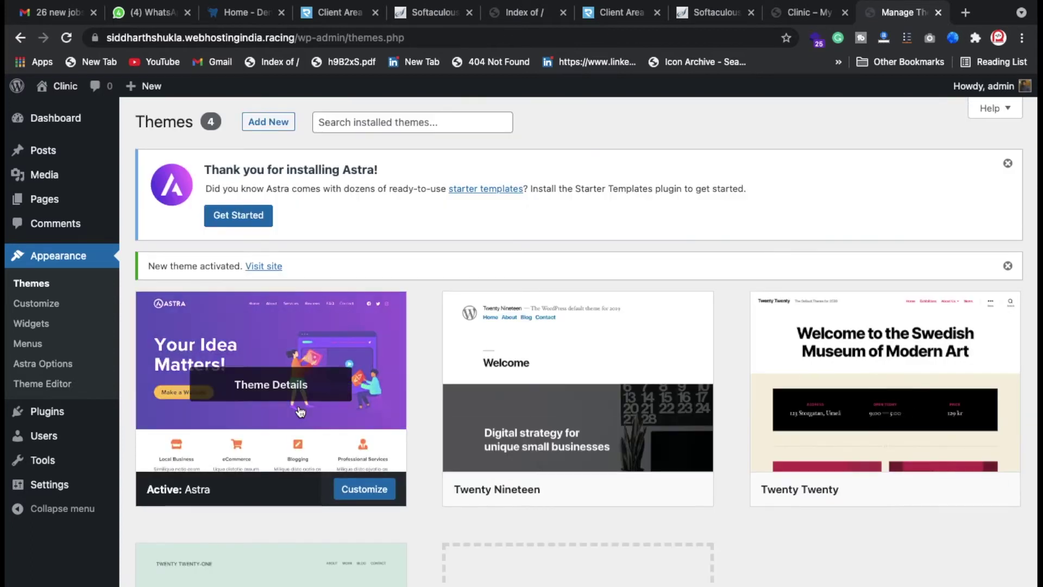
left_click(54, 364)
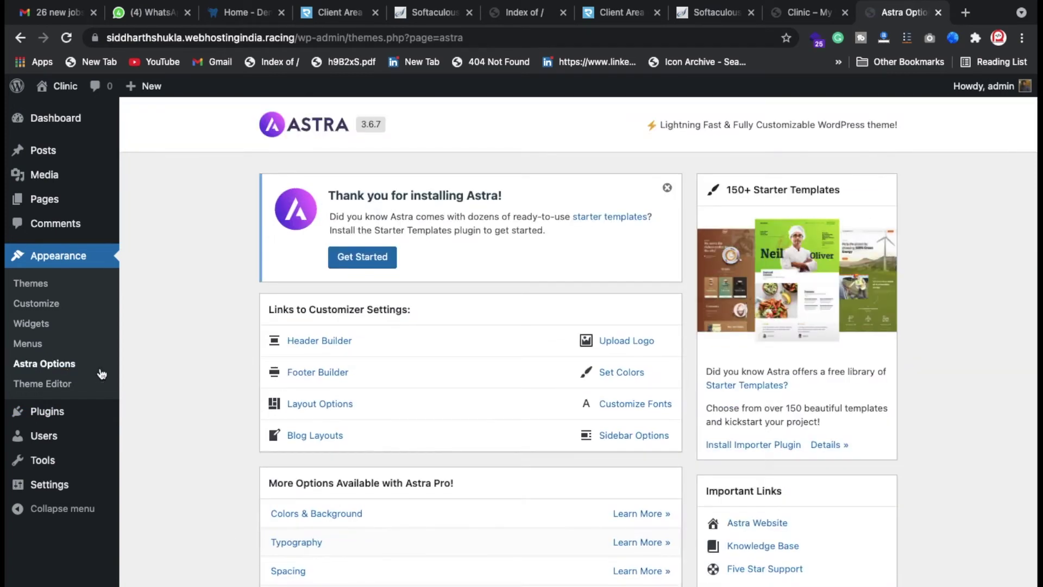
left_click(752, 446)
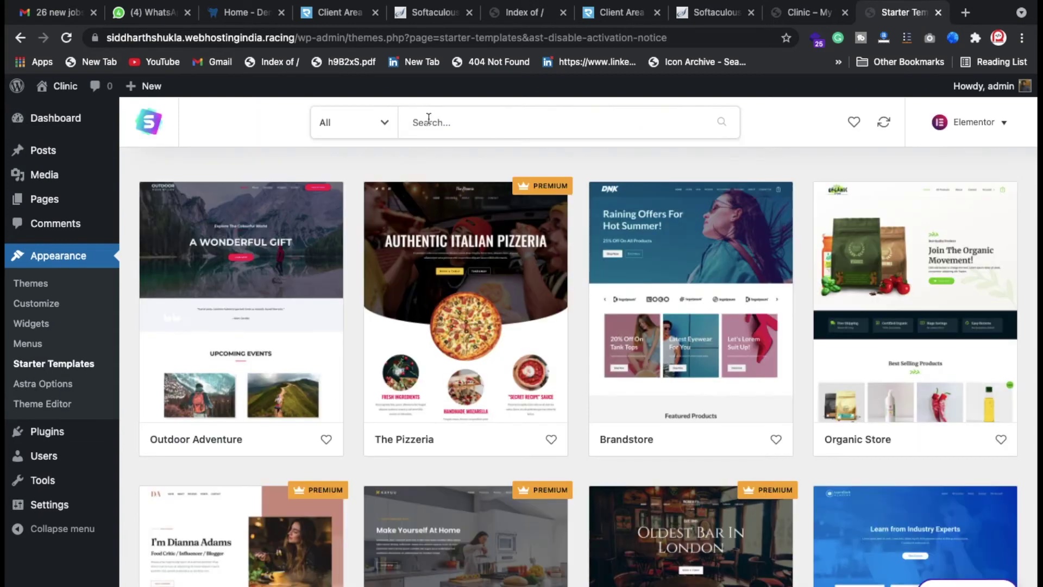
Search the starter templates for 'clinic' and open the Dentist Clinic template.
type("l")
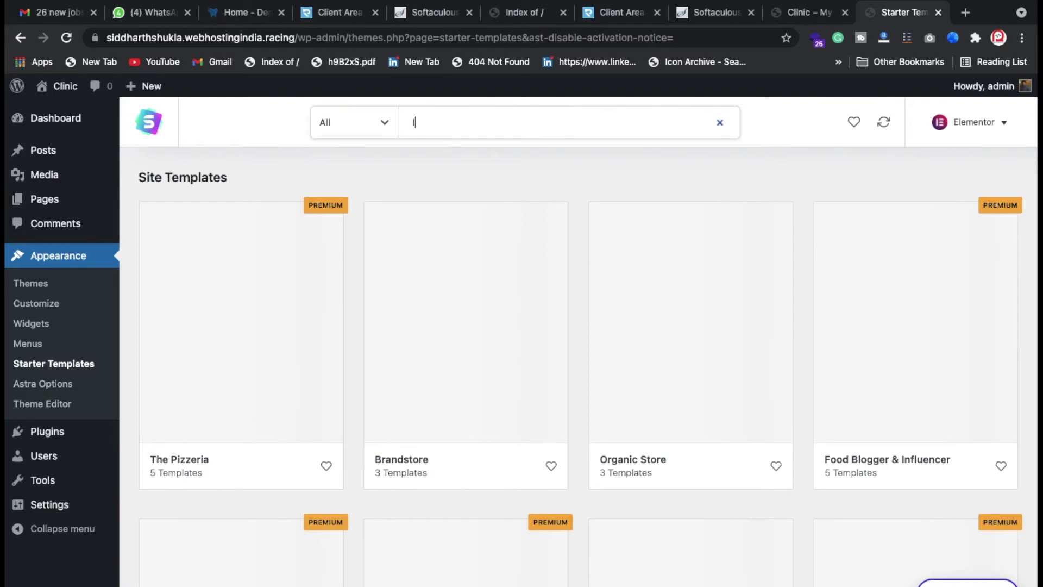
key("BackSpace")
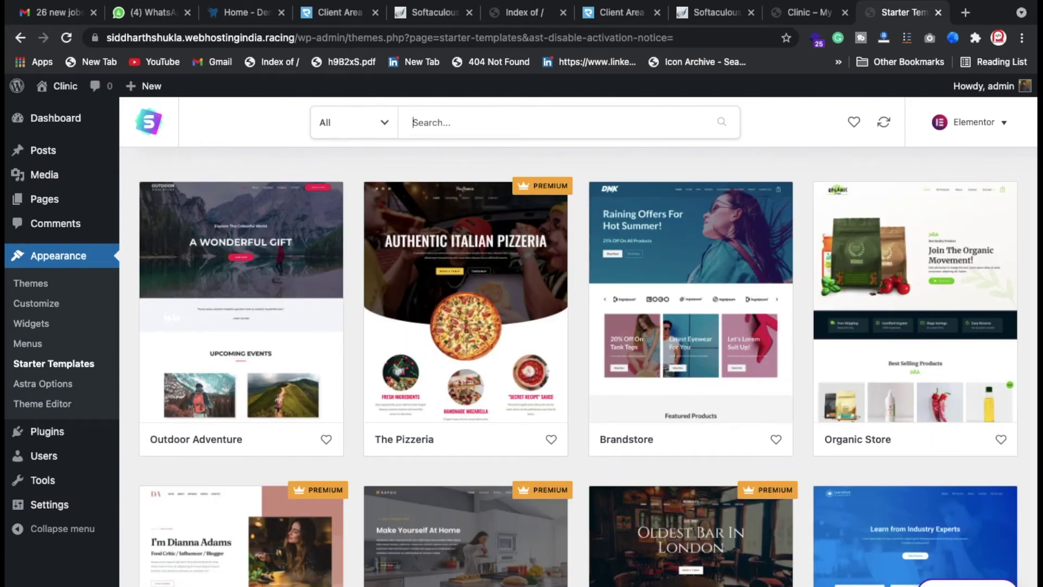
type("clicni")
key("BackSpace")
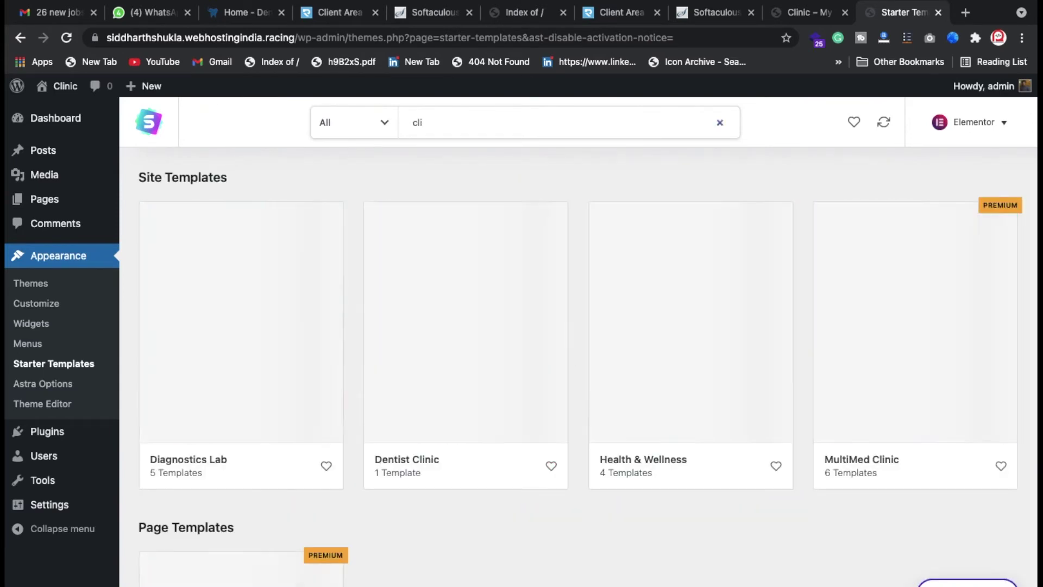
type("nic")
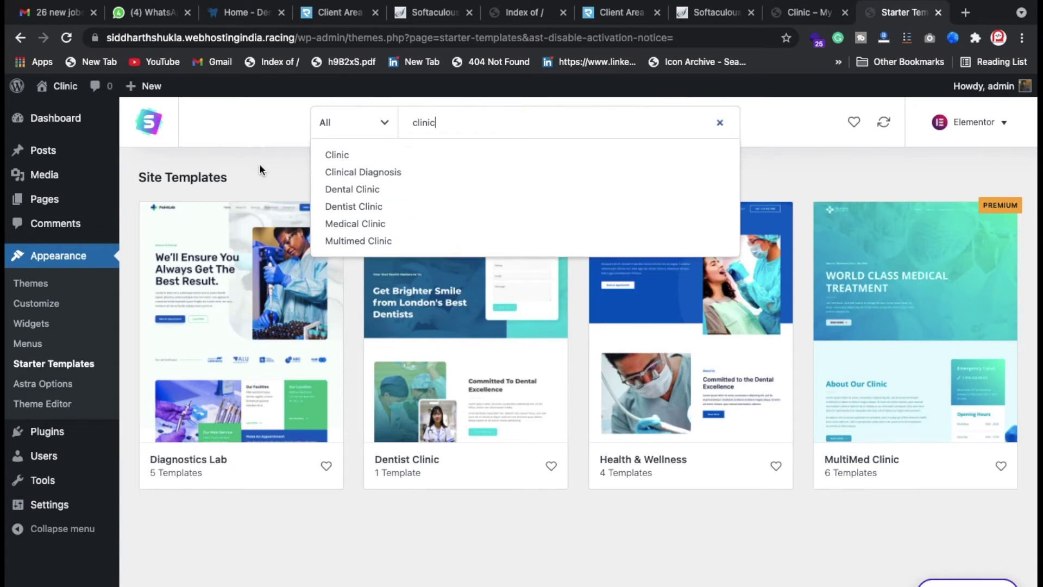
left_click(265, 172)
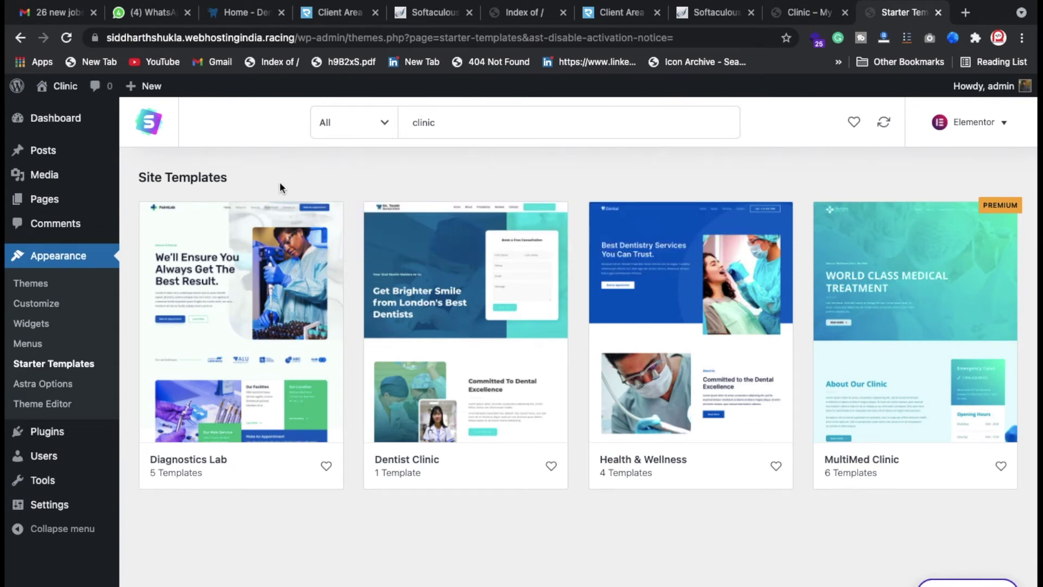
left_click(466, 350)
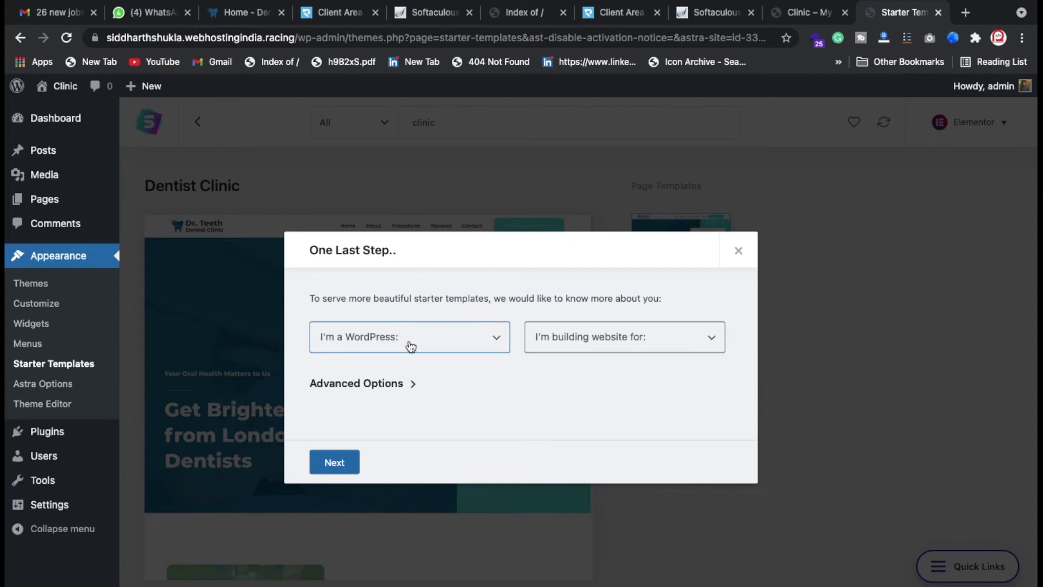
Set experience level to Intermediate and site purpose to Myself/My company, then continue.
left_click(408, 341)
left_click(407, 352)
left_click(406, 351)
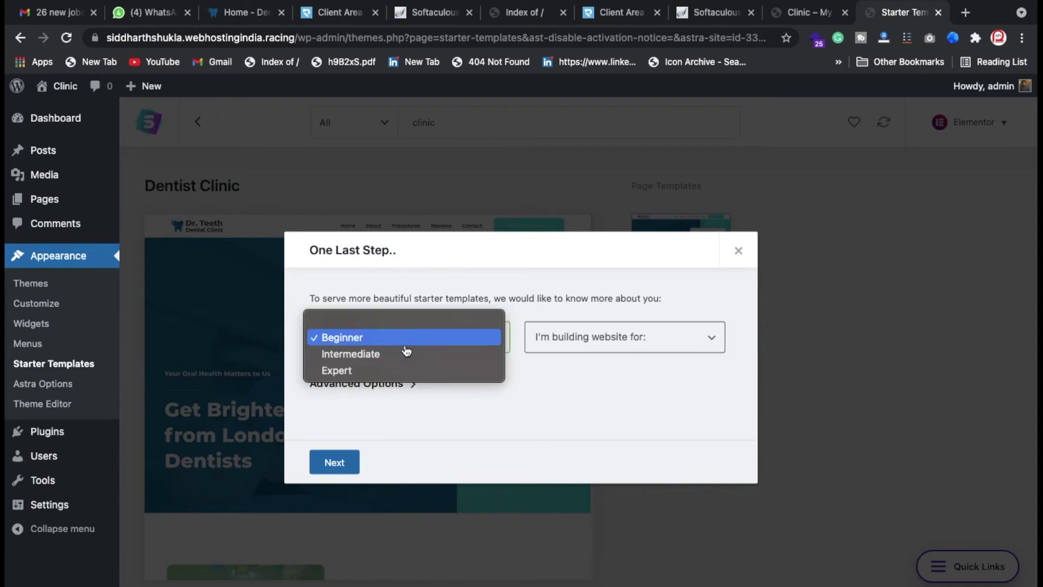
left_click(409, 358)
left_click(644, 353)
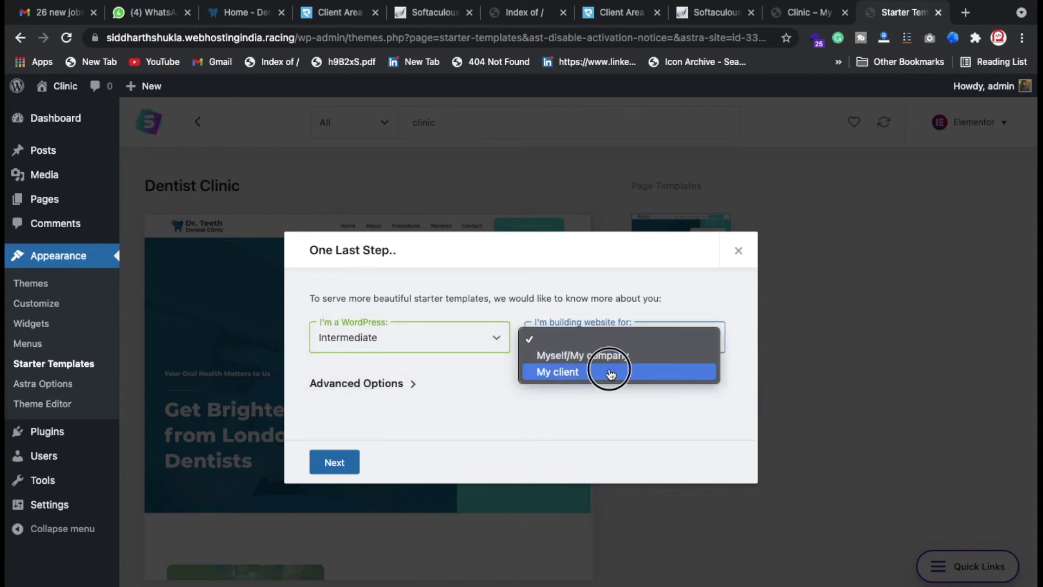
left_click(581, 371)
left_click(594, 338)
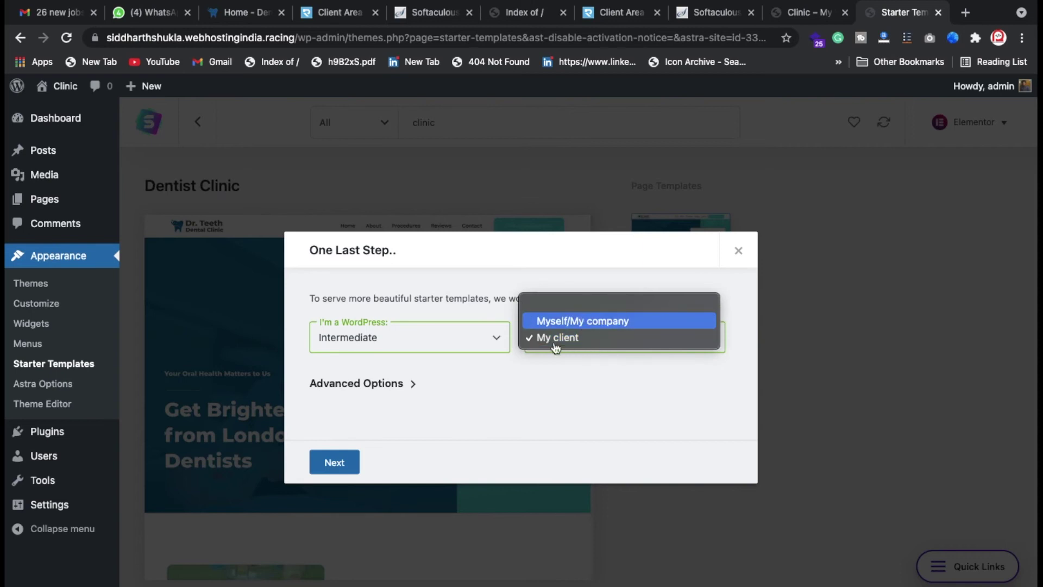
left_click(607, 321)
left_click(412, 383)
left_click(335, 463)
Fill in your first name and work e-mail, then submit to start the import.
left_click(457, 347)
type("Siddharth")
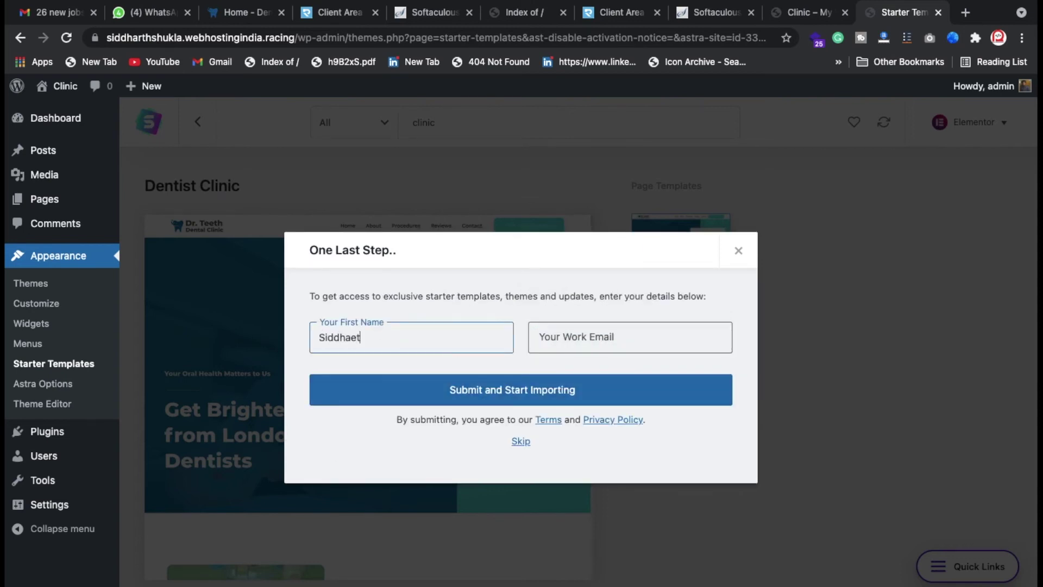
key("super+a")
key("BackSpace")
type("Siddaharth")
left_click(549, 337)
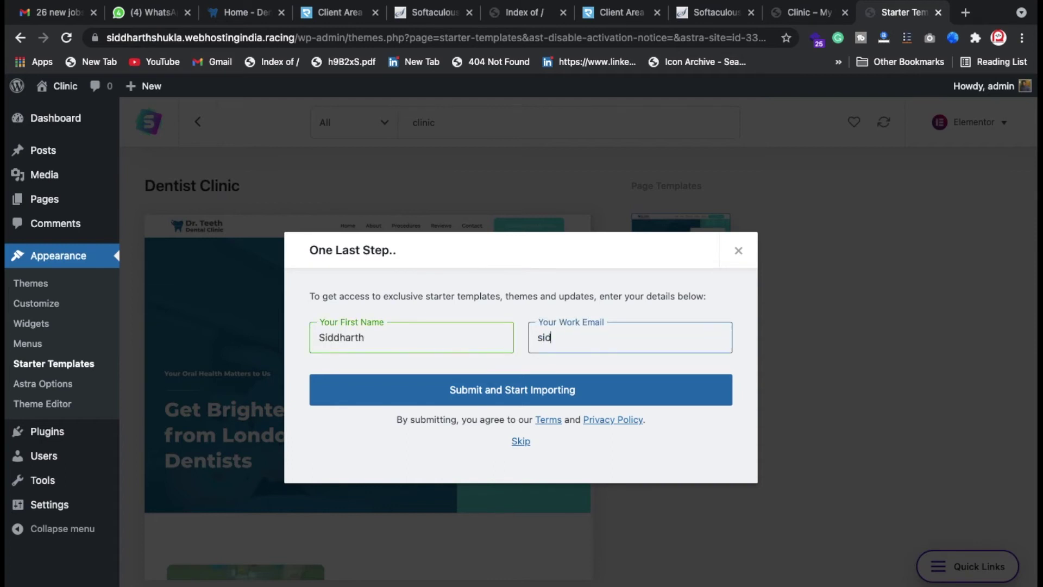
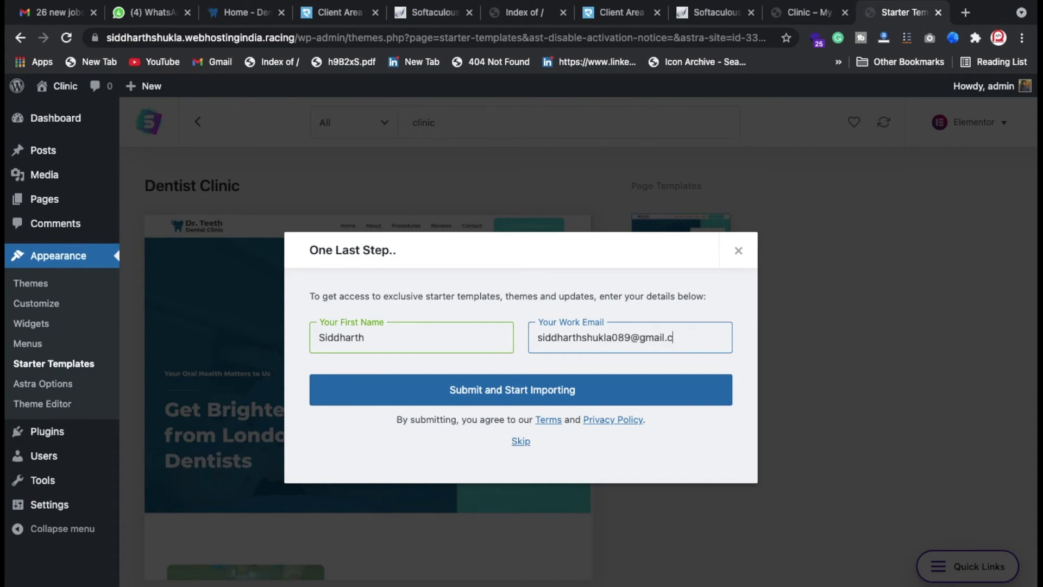
key("super+a")
left_click(478, 400)
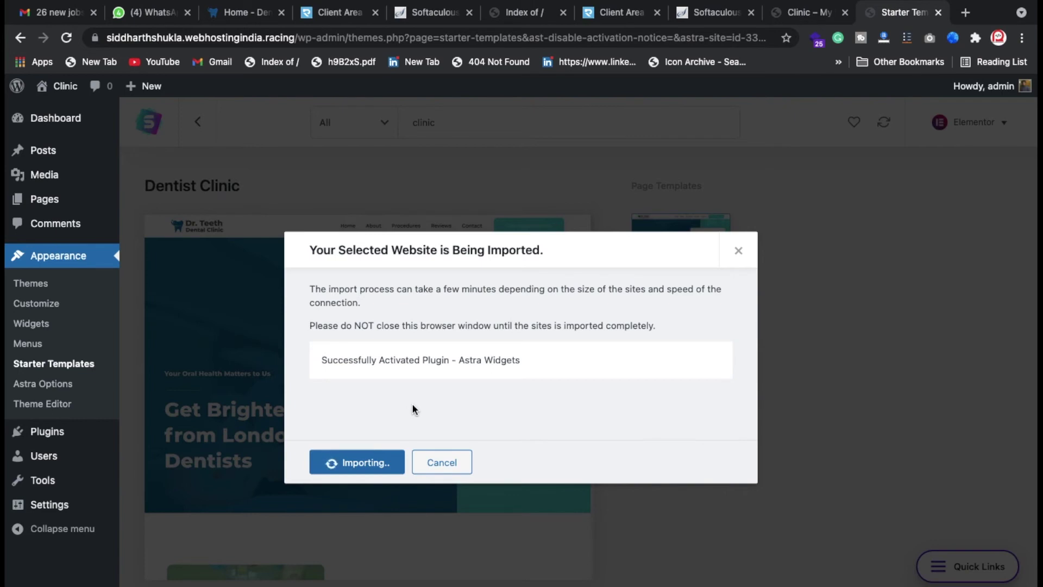
Reload the site front page to check import progress, then return to the Starter Templates tab.
left_click(809, 13)
left_click(646, 38)
key("Return")
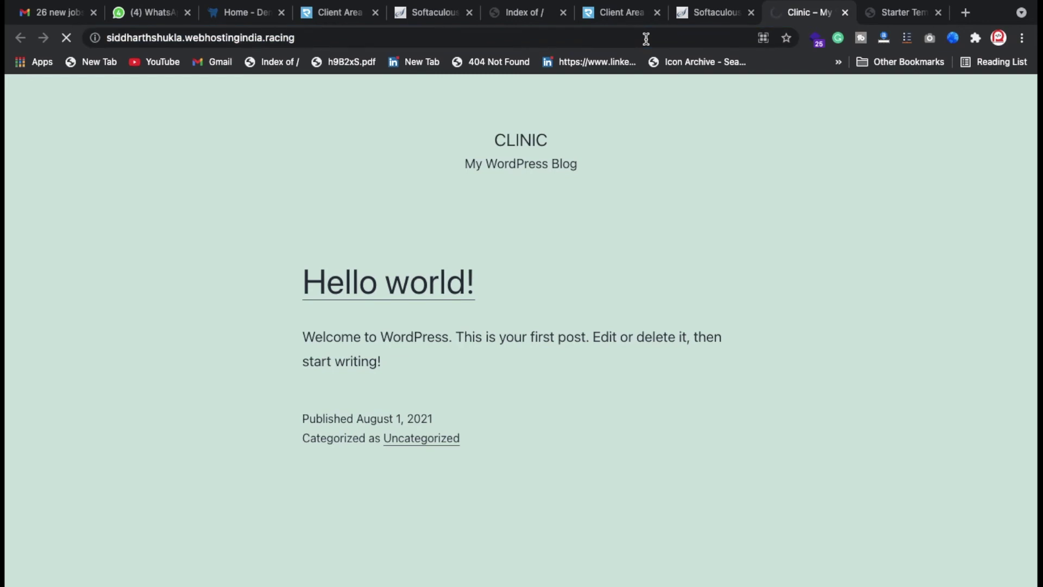
left_click(912, 16)
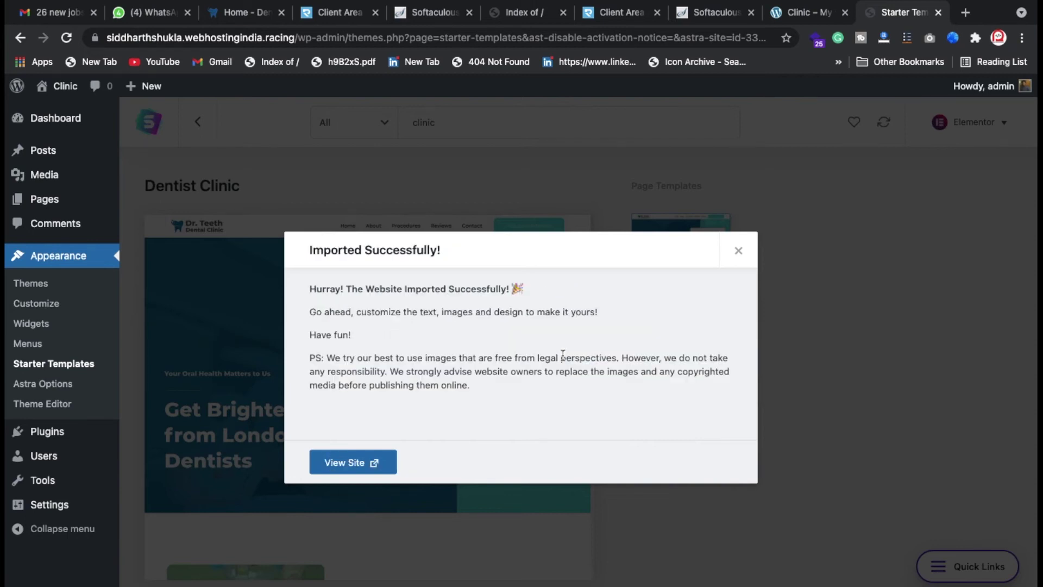
View the imported Dr. Teeth Dental Clinic homepage, scroll through it, then return to the import tab.
left_click(358, 452)
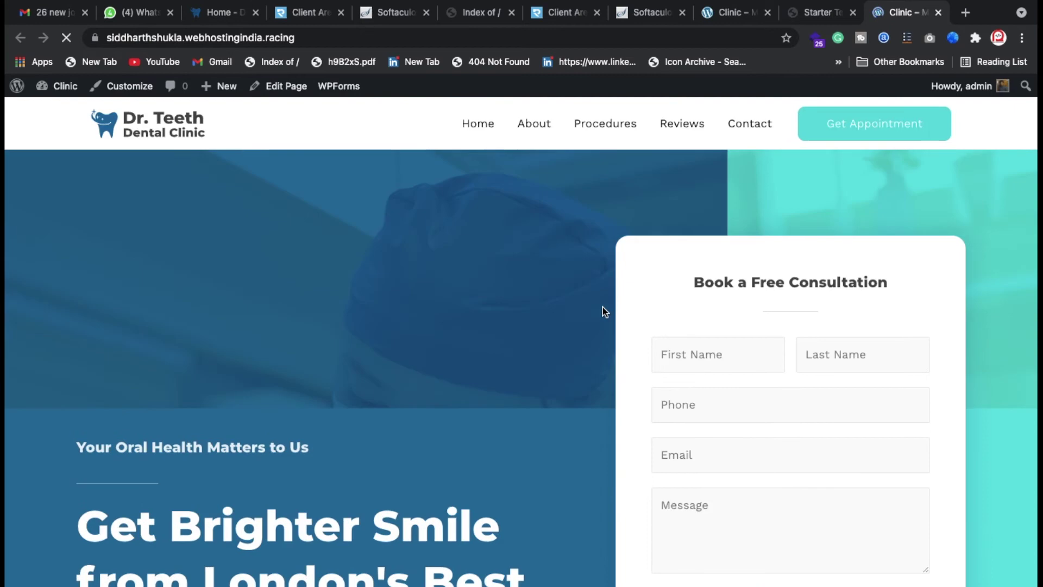
scroll(602, 308, "down", 20)
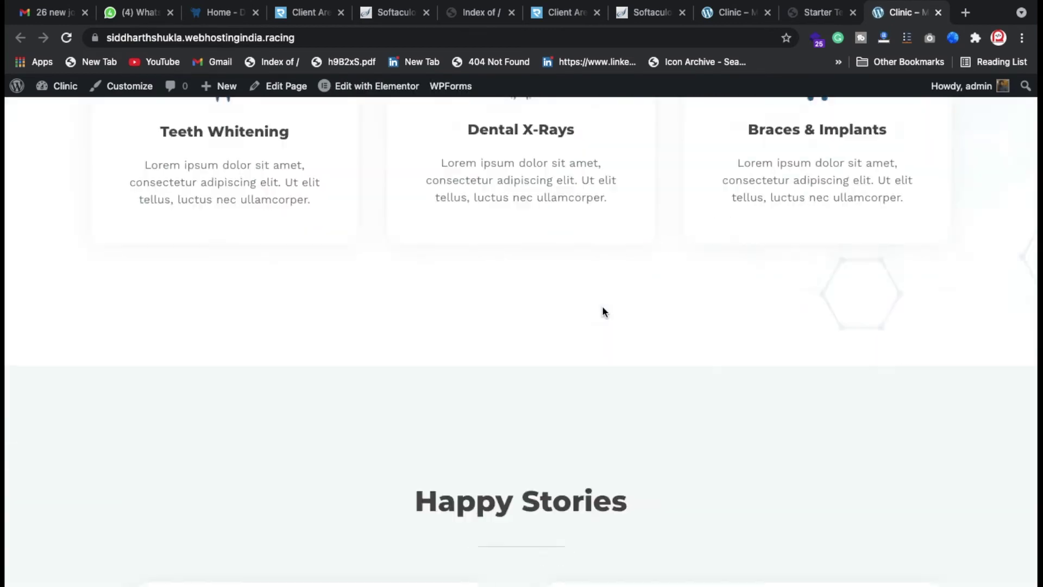
scroll(602, 307, "up", 20)
scroll(602, 307, "up", 3)
scroll(602, 307, "down", 20)
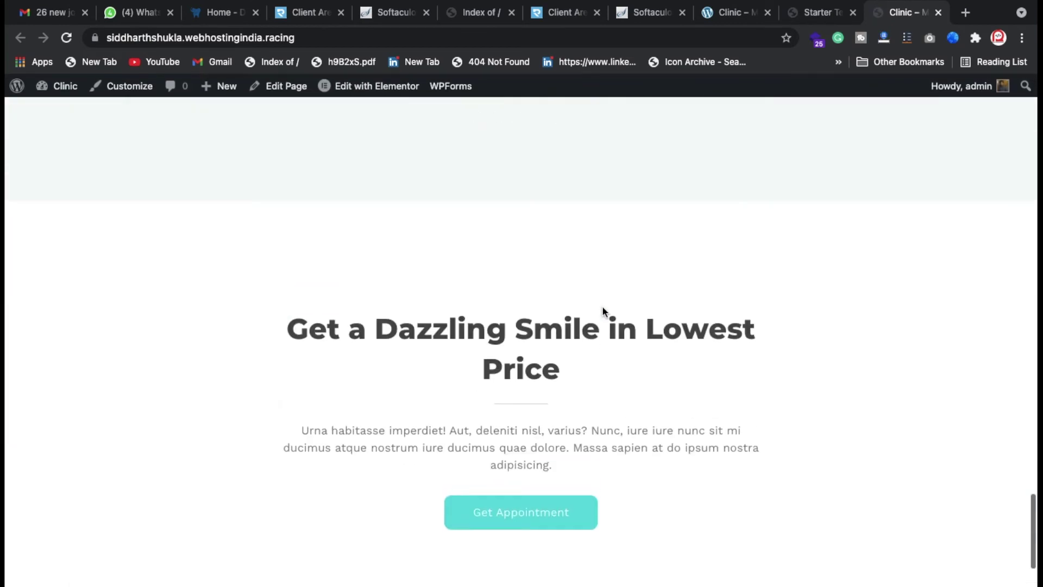
scroll(602, 307, "up", 20)
scroll(602, 307, "up", 2)
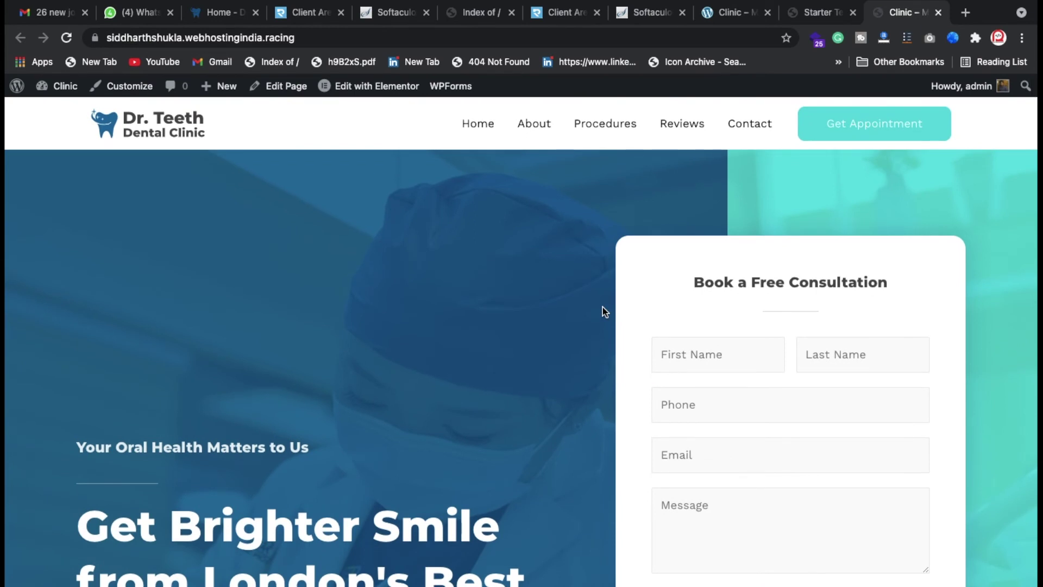
mouse_move(387, 101)
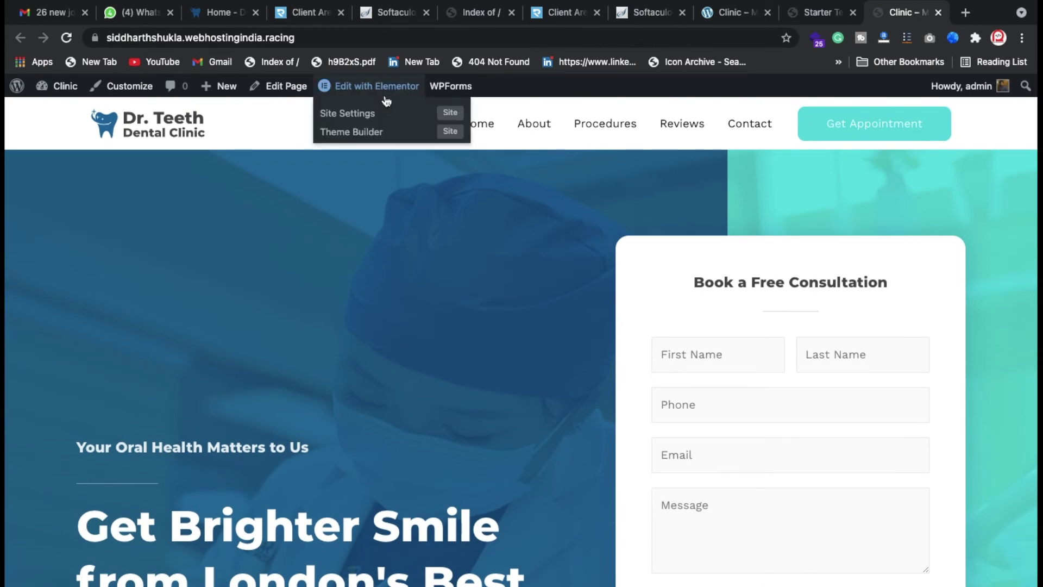
left_click(820, 17)
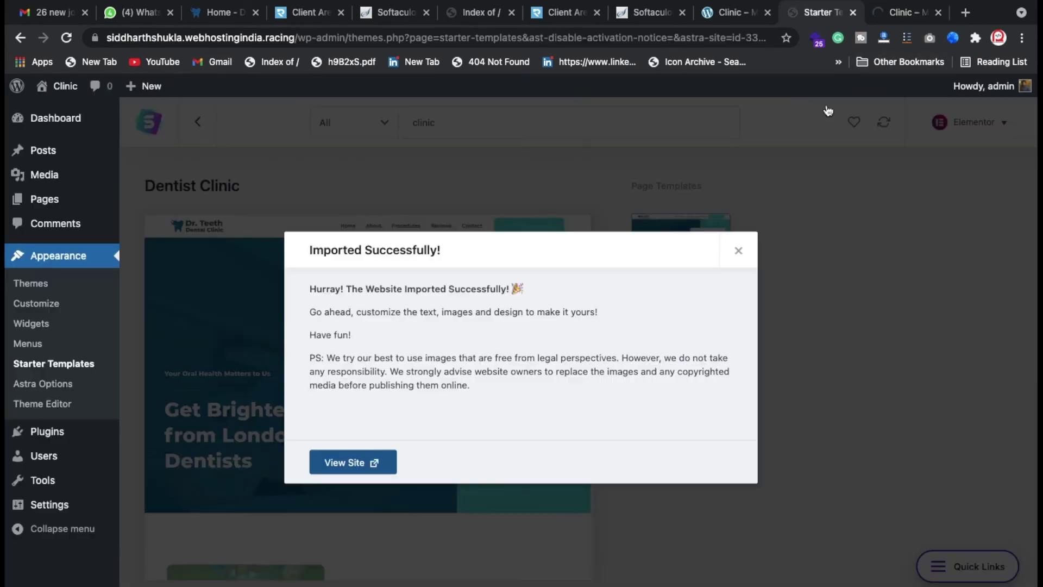
Close the import success message and load the dashboard at /wp-admin.
left_click(744, 257)
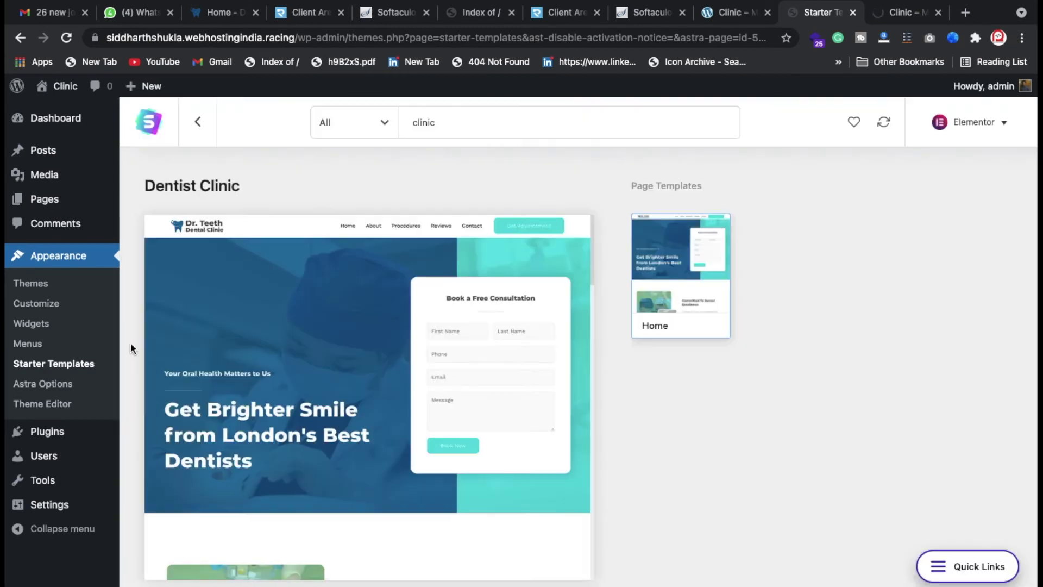
mouse_move(73, 505)
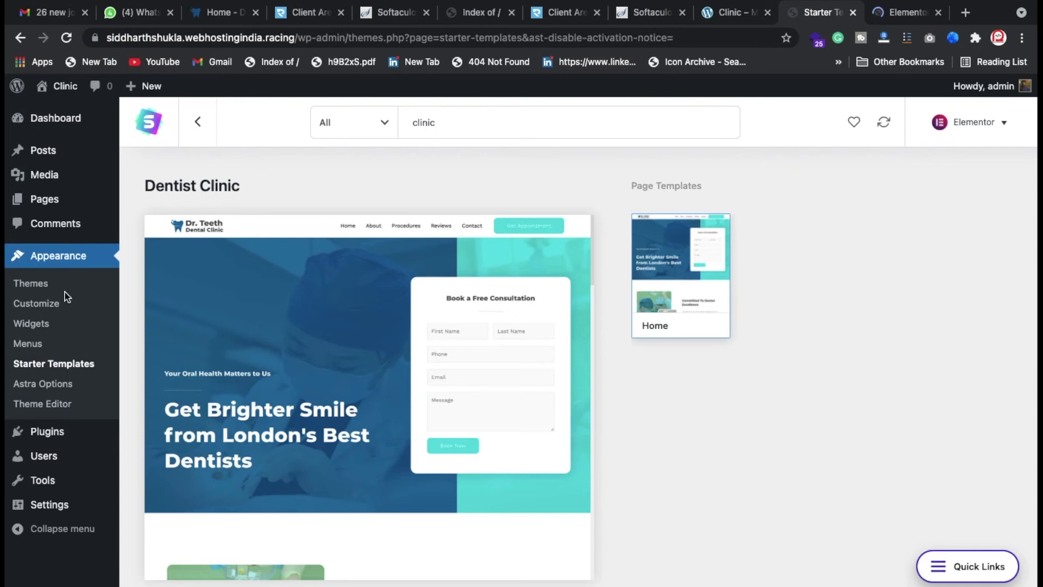
left_click(298, 39)
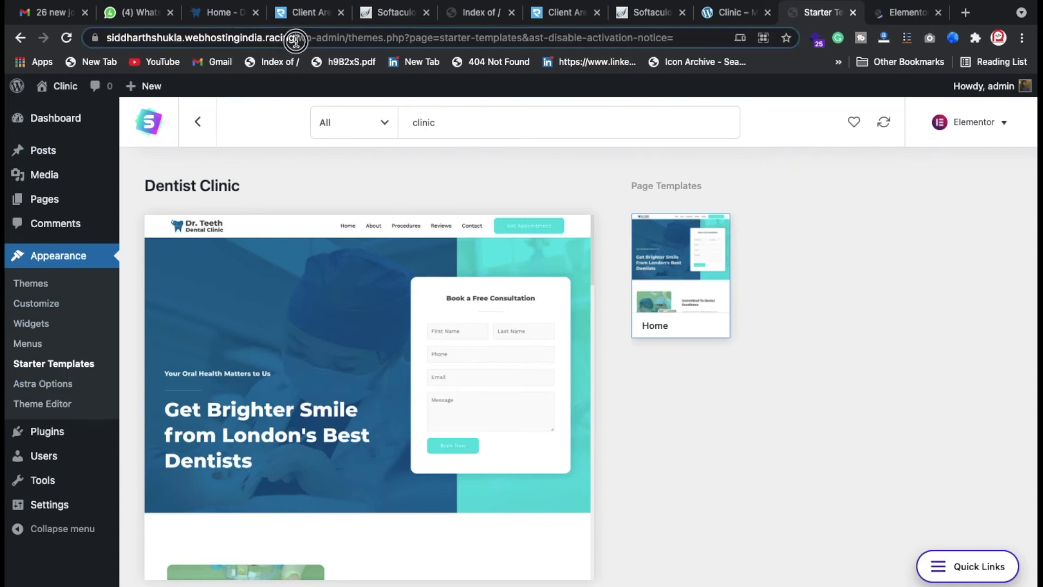
key("BackSpace")
type("/wp-admin")
key("Return")
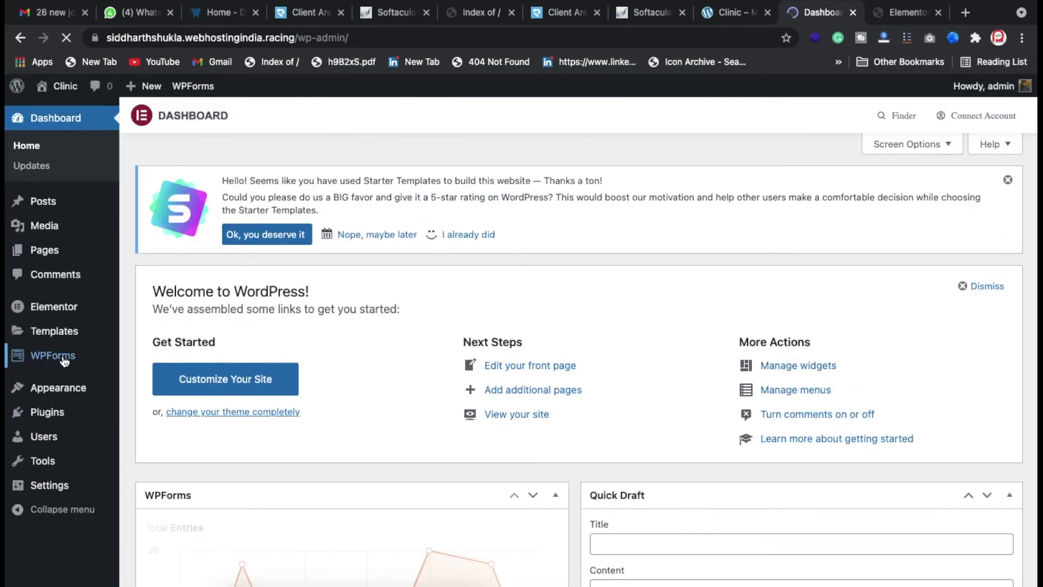
Open the WPForms overview and glance at the home page in the Elementor tab.
left_click(64, 359)
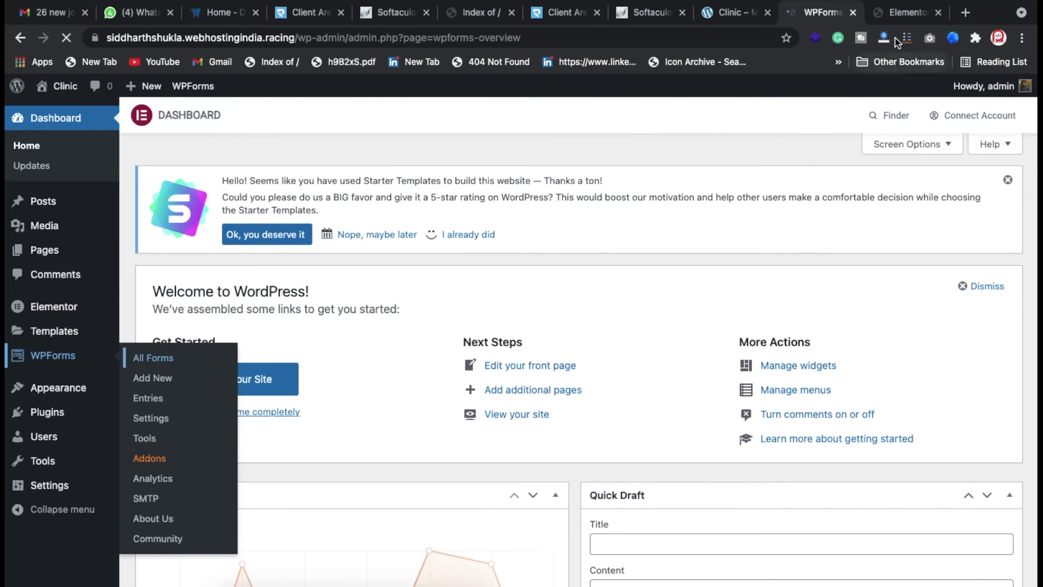
left_click(900, 15)
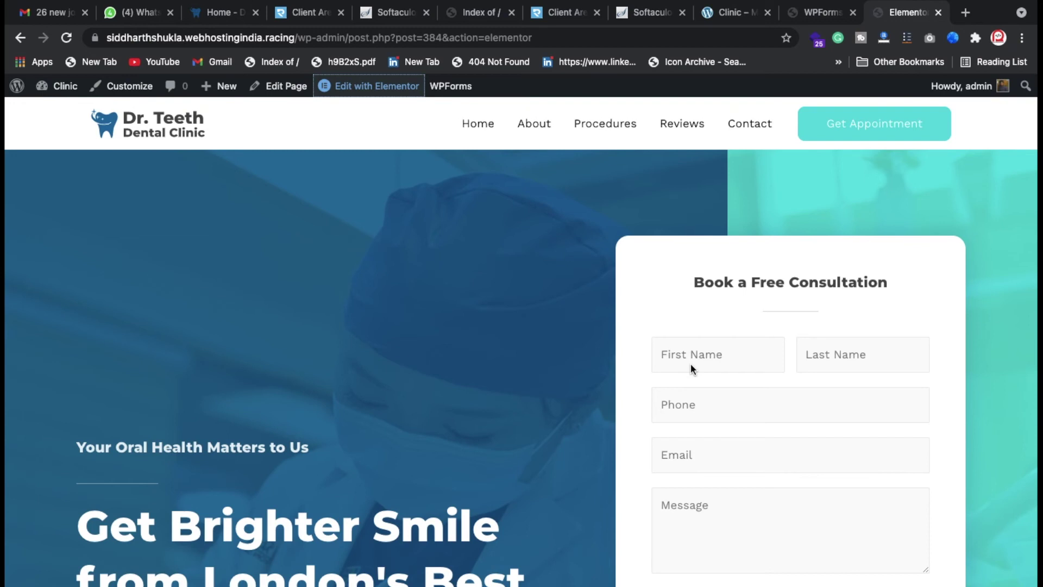
left_click(818, 16)
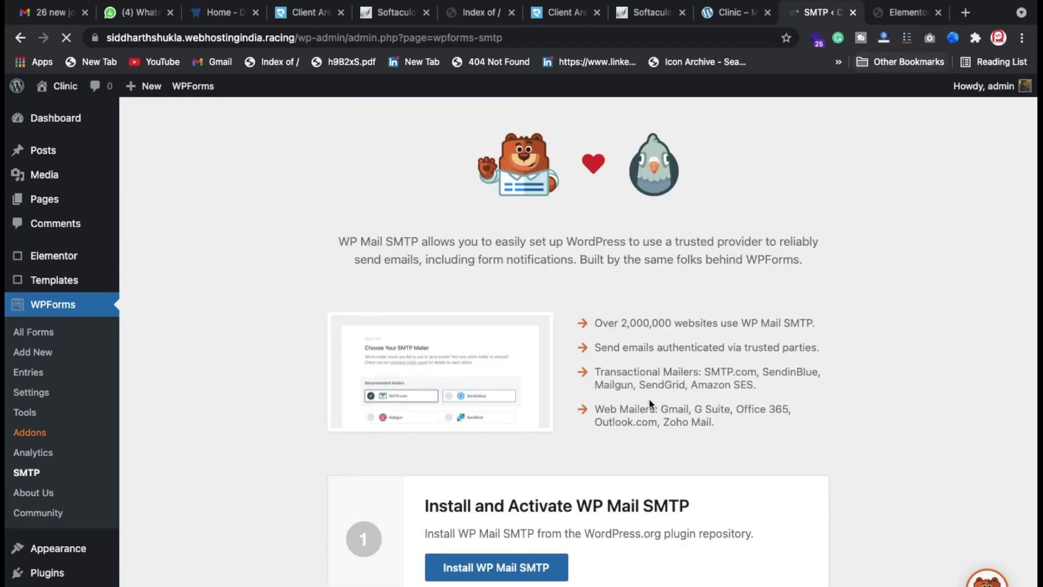
Start installing the WP Mail SMTP plugin, then go back to the Elementor homepage editor.
scroll(531, 435, "down", 3)
left_click(531, 434)
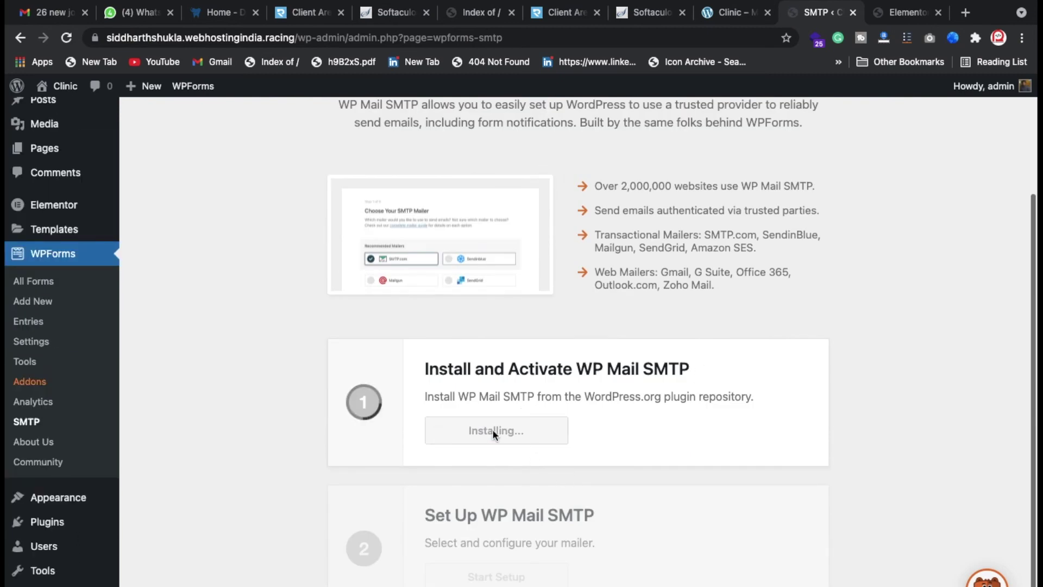
left_click(913, 12)
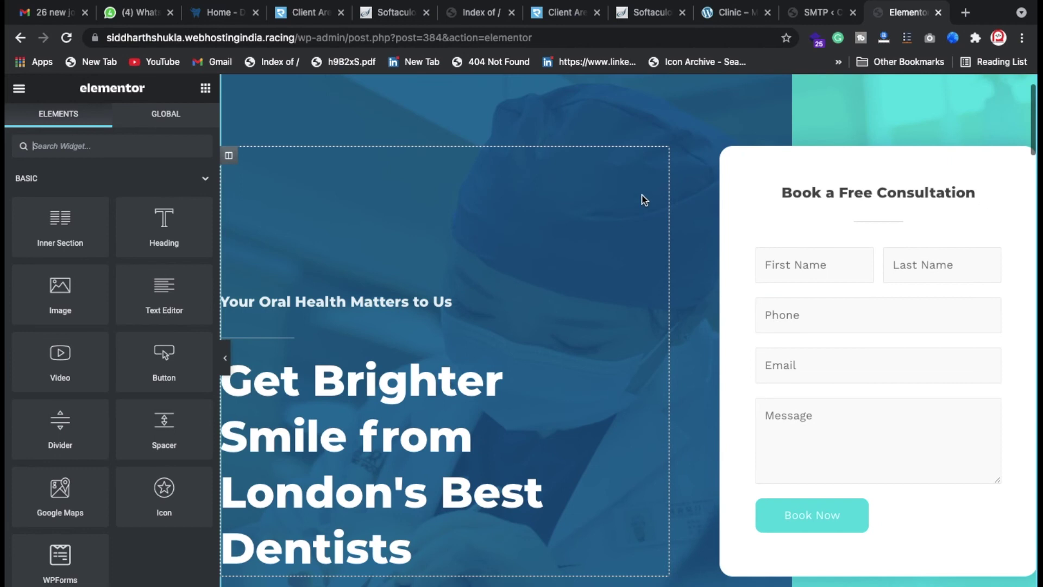
Trim the hero subheading from 'Your Oral Health Matters to Us' to 'Your Oral Health Matters'.
left_click(387, 303)
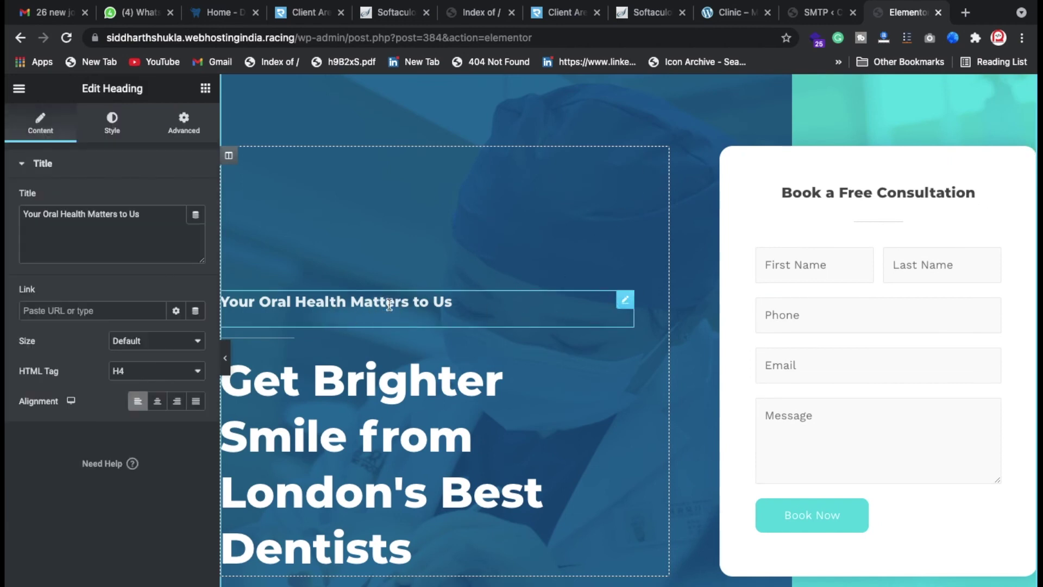
left_click(325, 435)
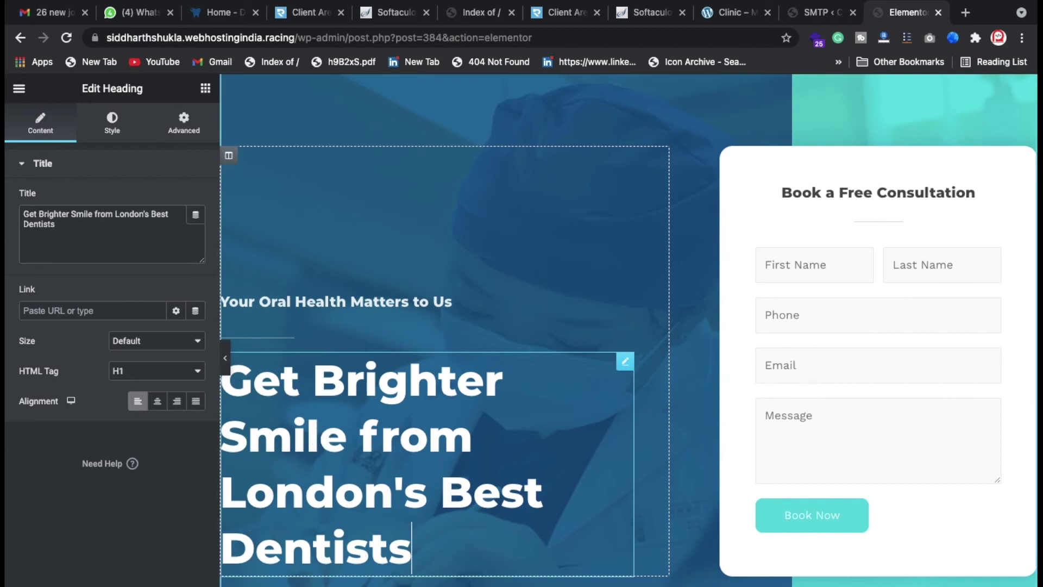
left_click(458, 302)
triple_click(446, 302)
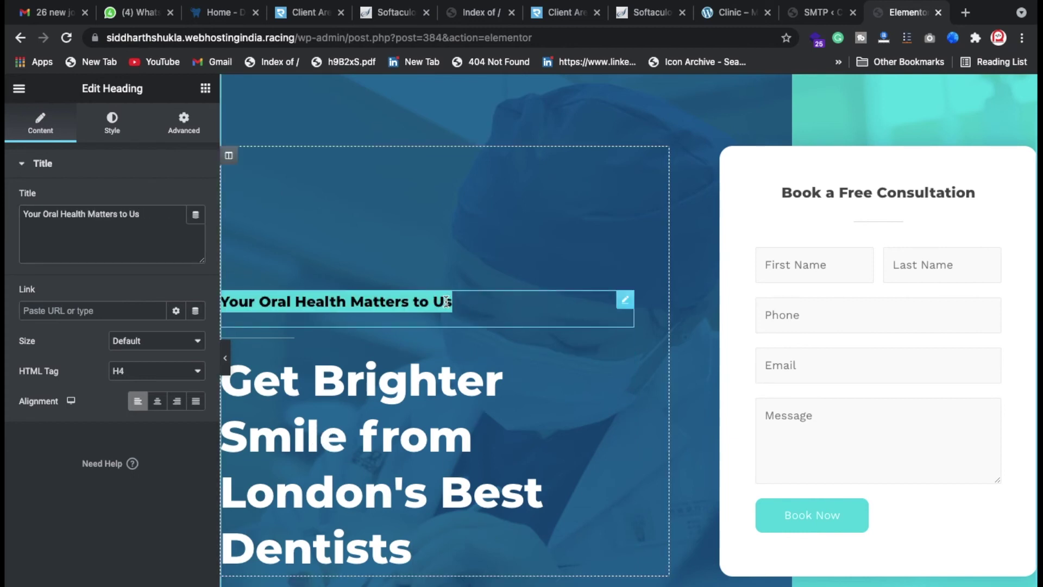
double_click(445, 301)
key("BackSpace")
key("BackSpace")
key("BackSpace")
key("BackSpace")
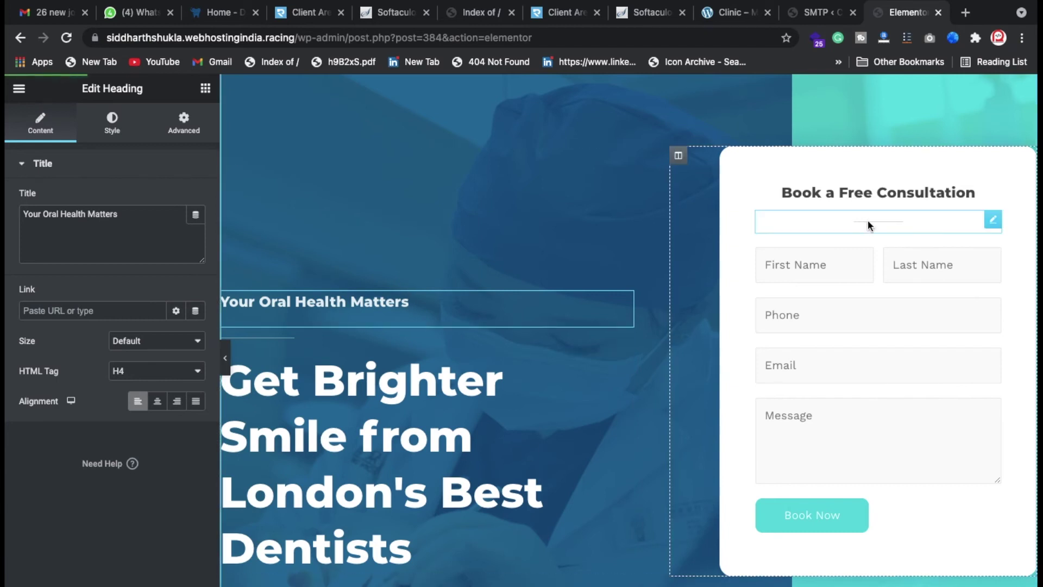
Inspect the divider and the booking form widget's WPForms settings, then return to the SMTP page.
left_click(994, 220)
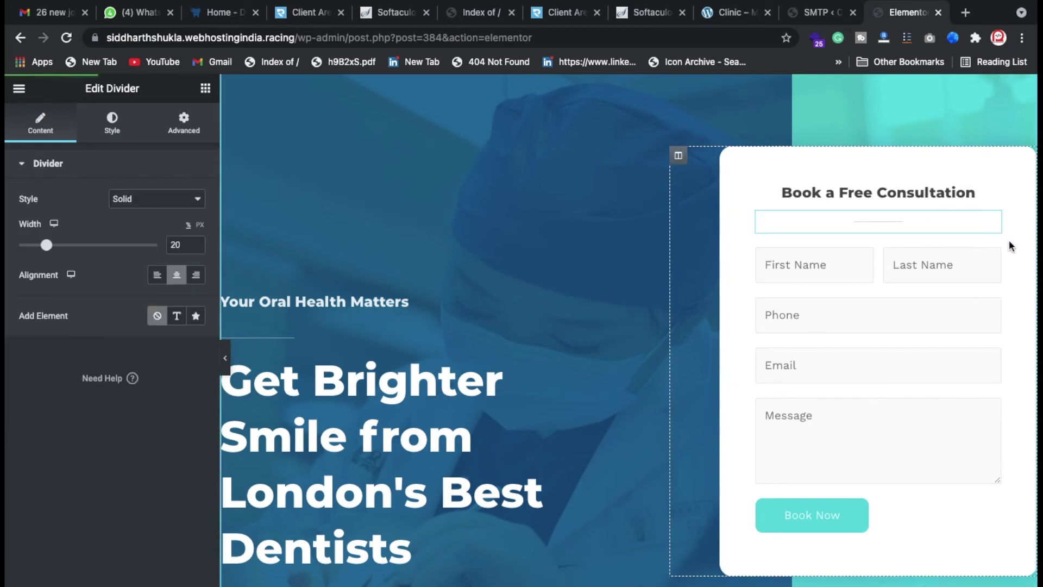
left_click(993, 249)
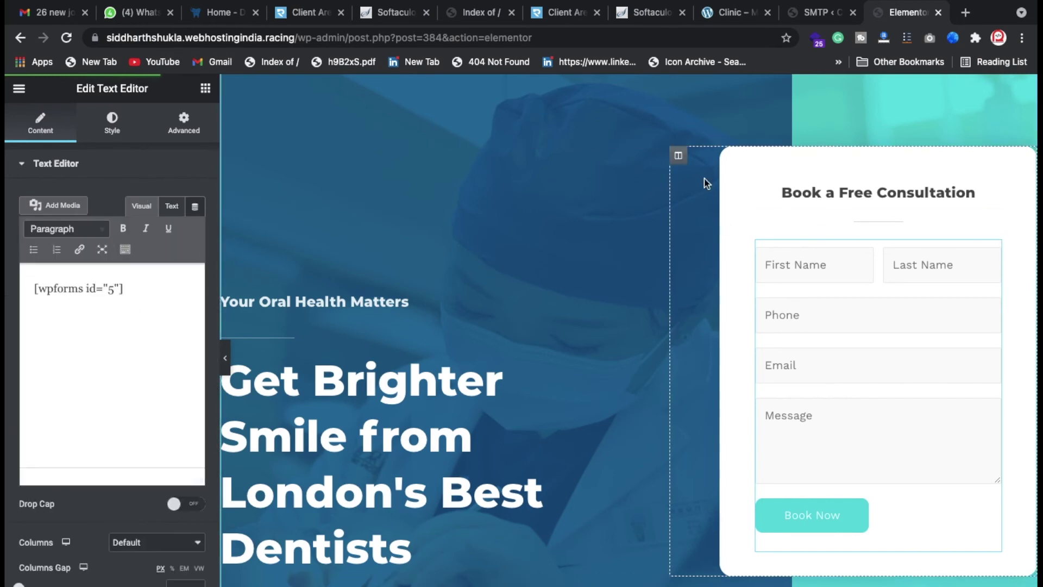
left_click(822, 16)
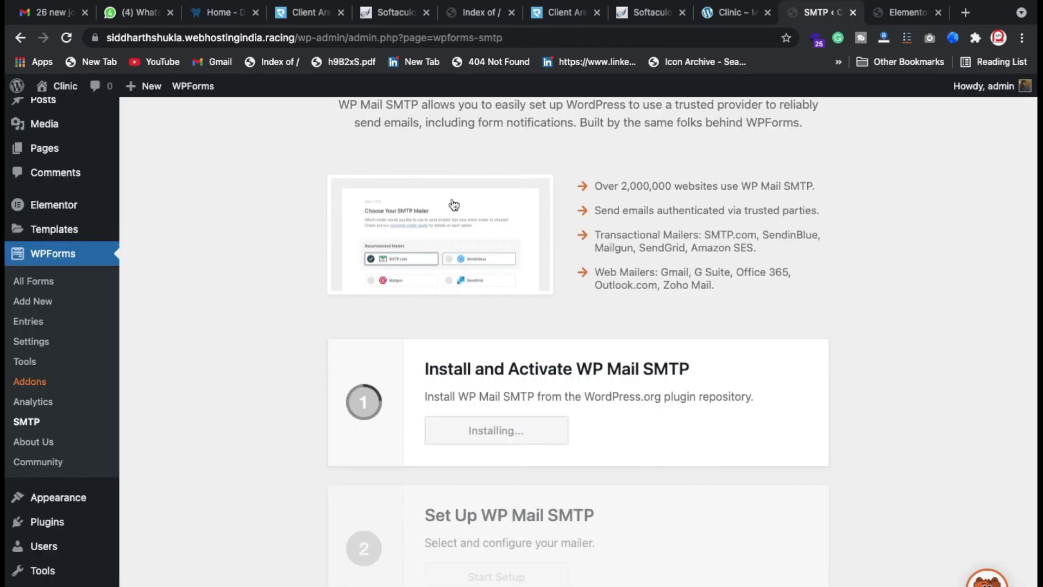
Open the WPForms forms list in a new tab and launch the WP Mail SMTP setup once installed.
left_click(49, 282, "super")
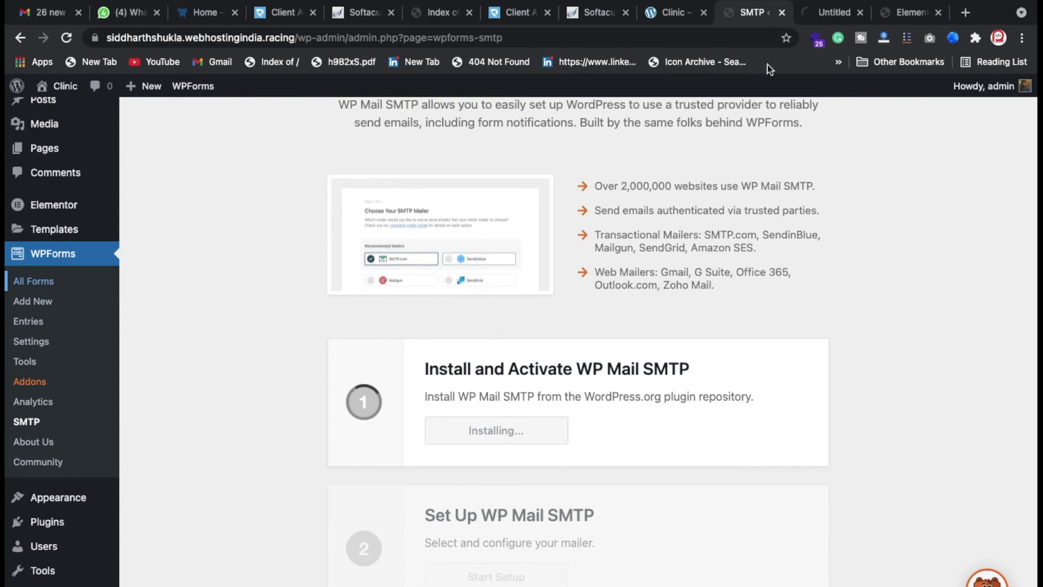
left_click(827, 18)
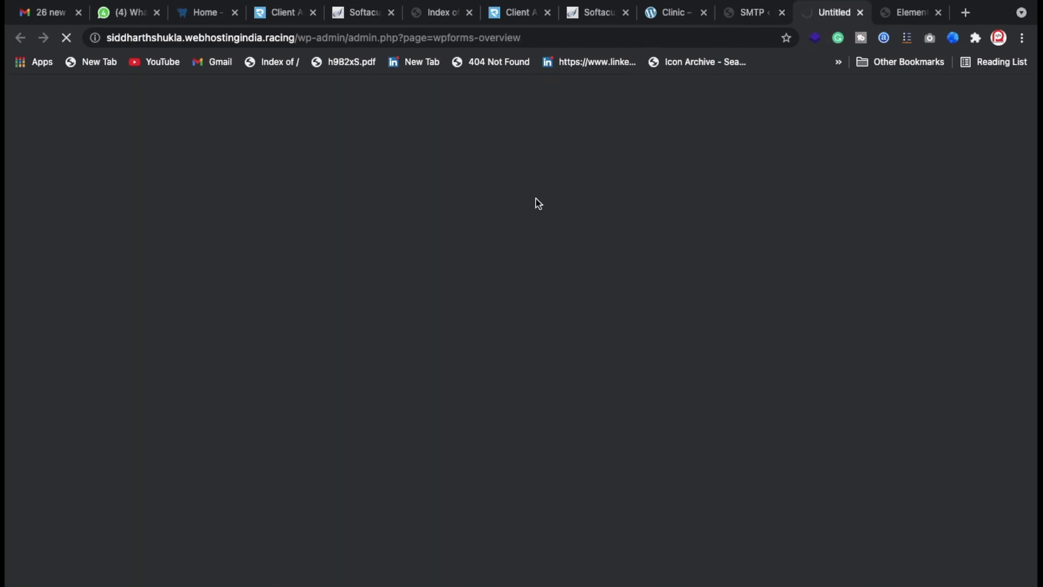
left_click(901, 13)
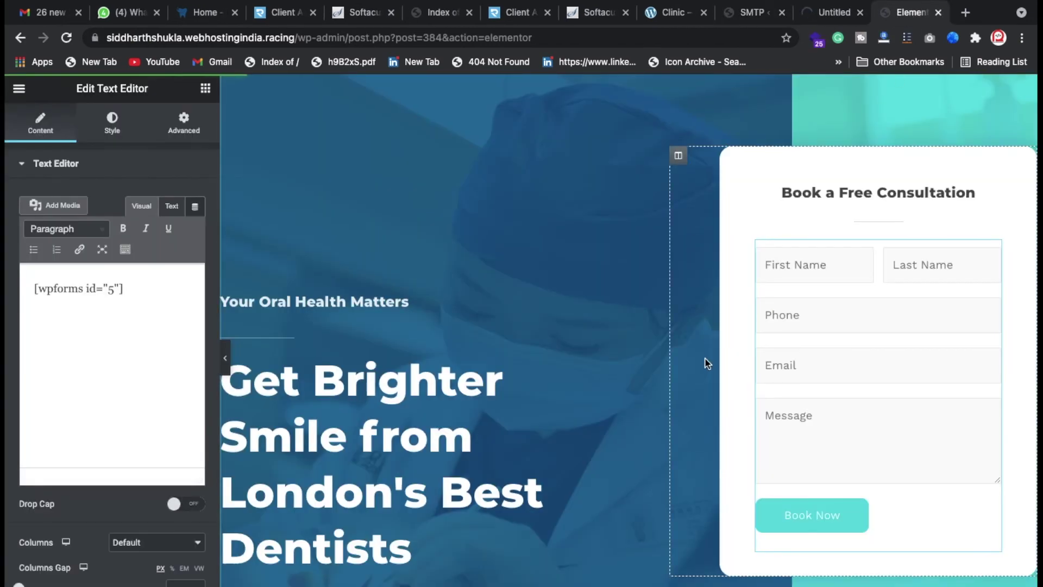
left_click(833, 8)
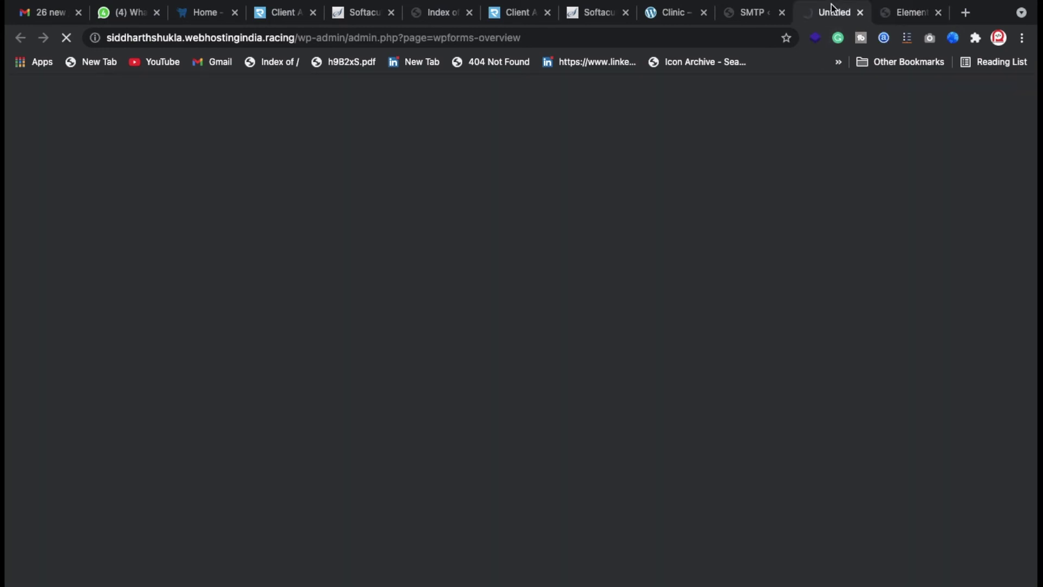
left_click(752, 13)
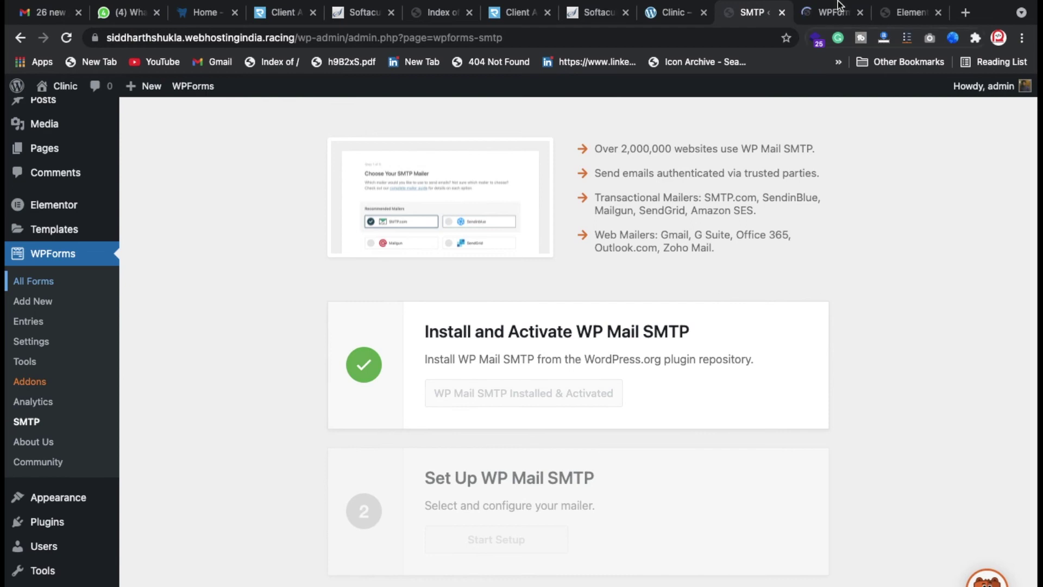
left_click(504, 545)
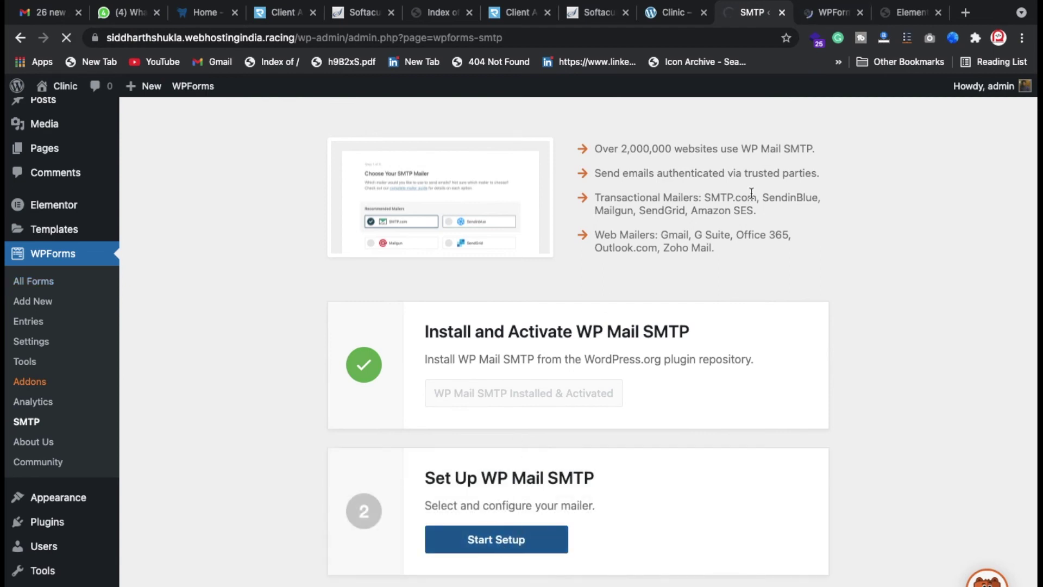
Select the Contact Form's shortcode in the forms overview and open the form for editing.
left_click(817, 16)
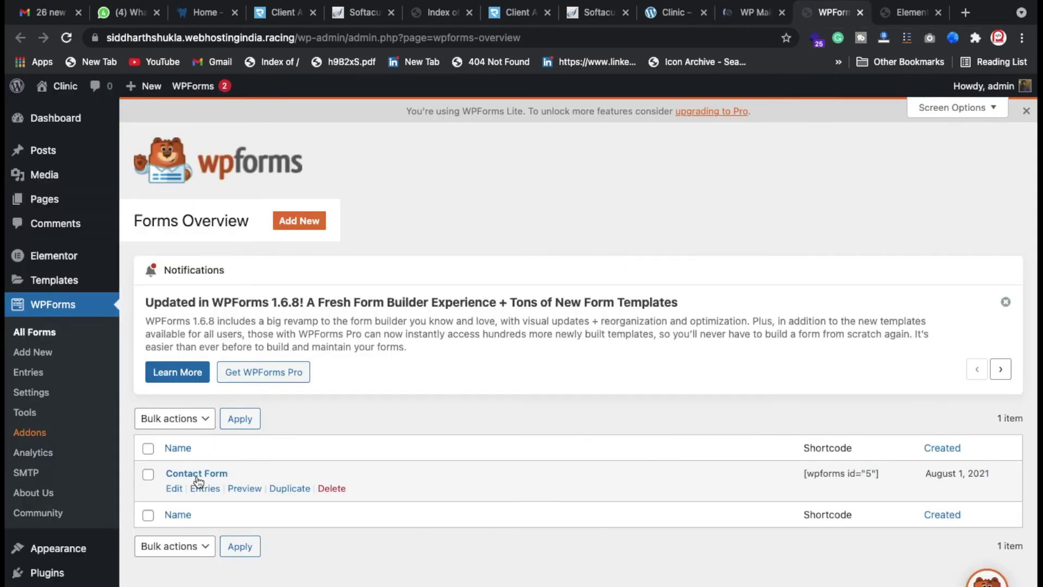
triple_click(809, 466)
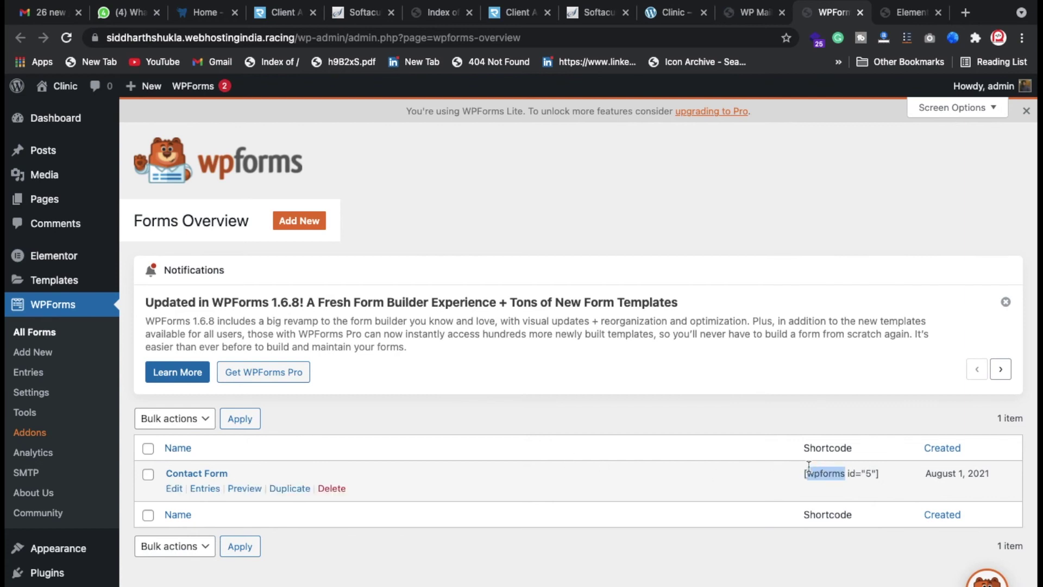
left_click(175, 488)
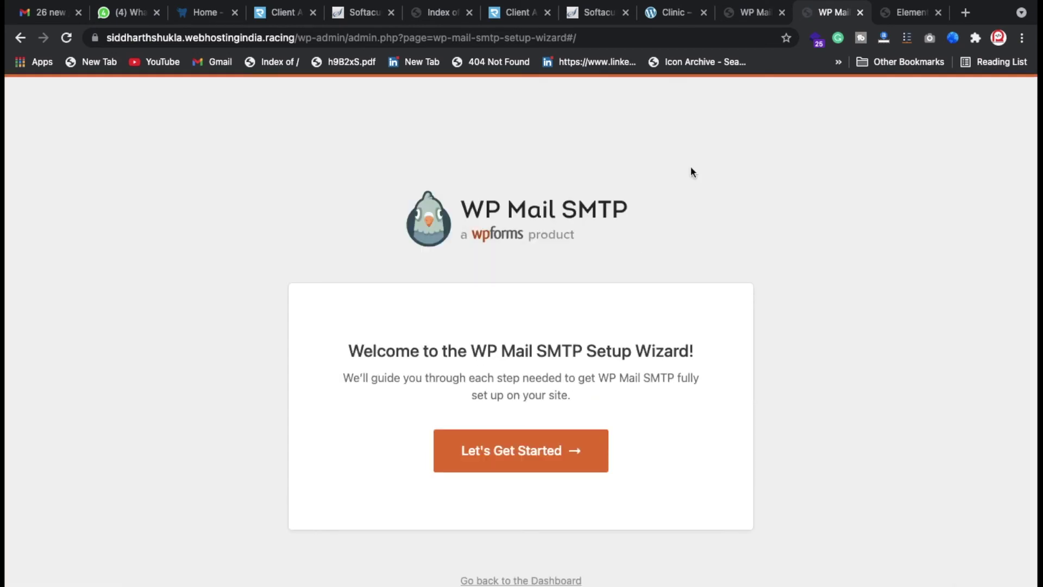
Begin the WP Mail SMTP setup wizard in both of its tabs.
left_click(561, 437)
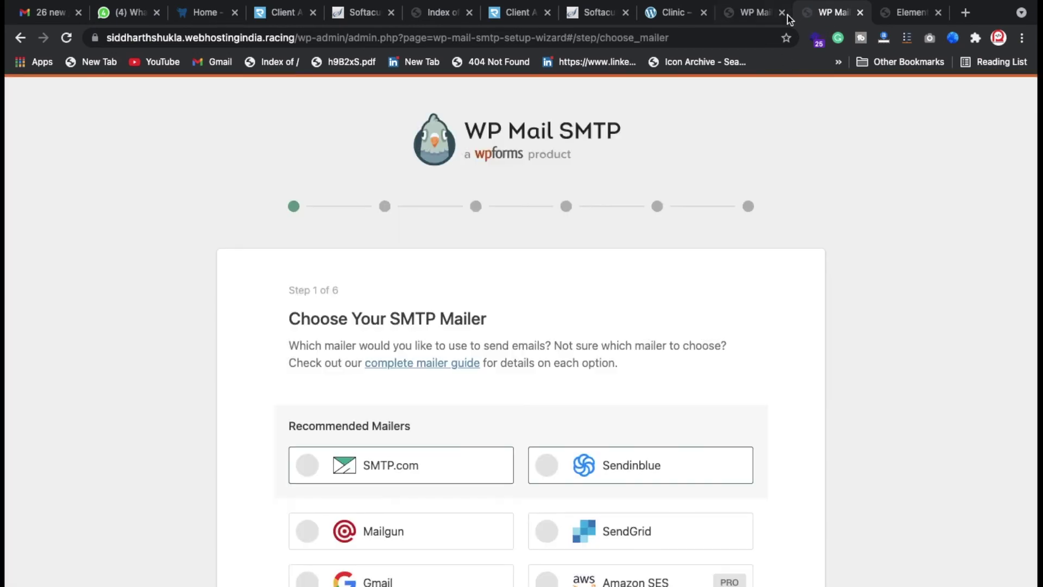
left_click(749, 16)
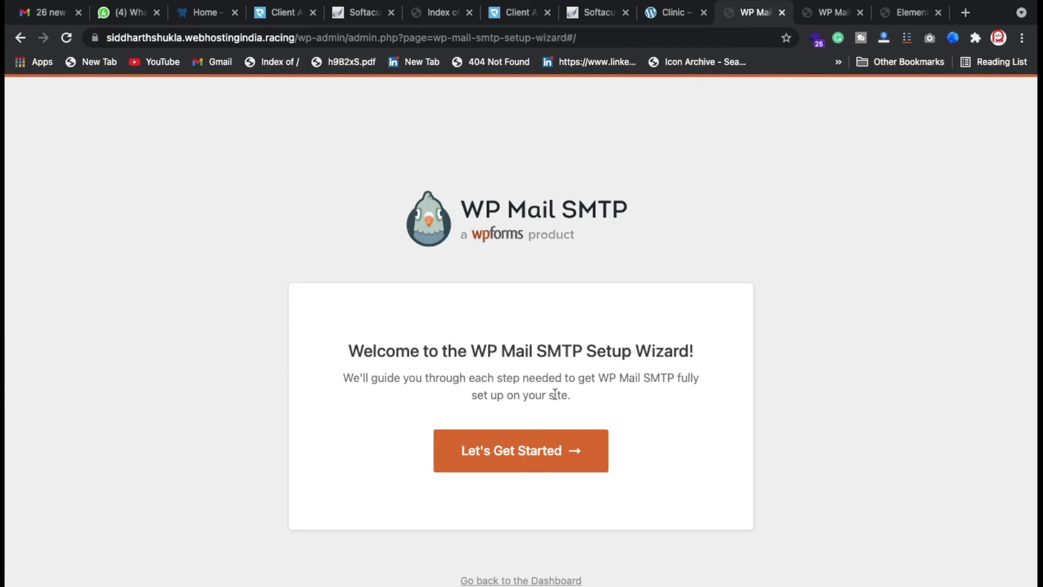
left_click(530, 455)
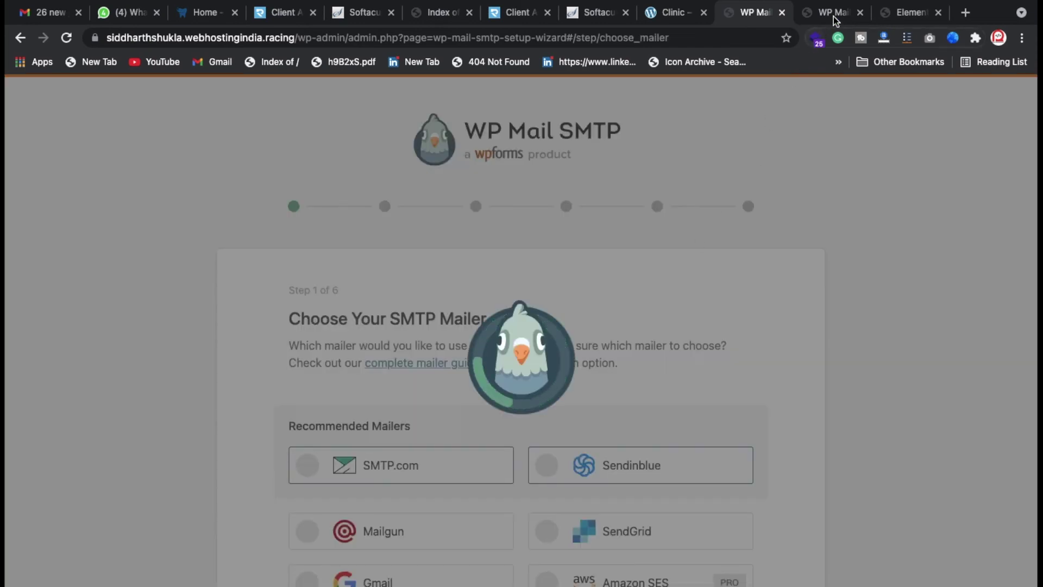
left_click(831, 14)
Back out of the wizard to the forms overview and open the Contact Form in the builder.
left_click(21, 37)
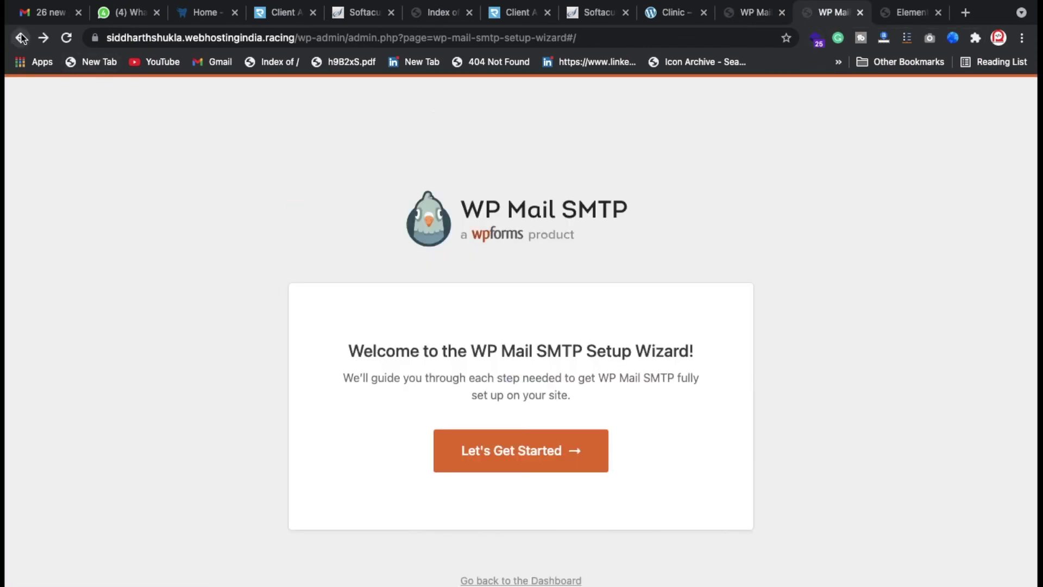
left_click(20, 38)
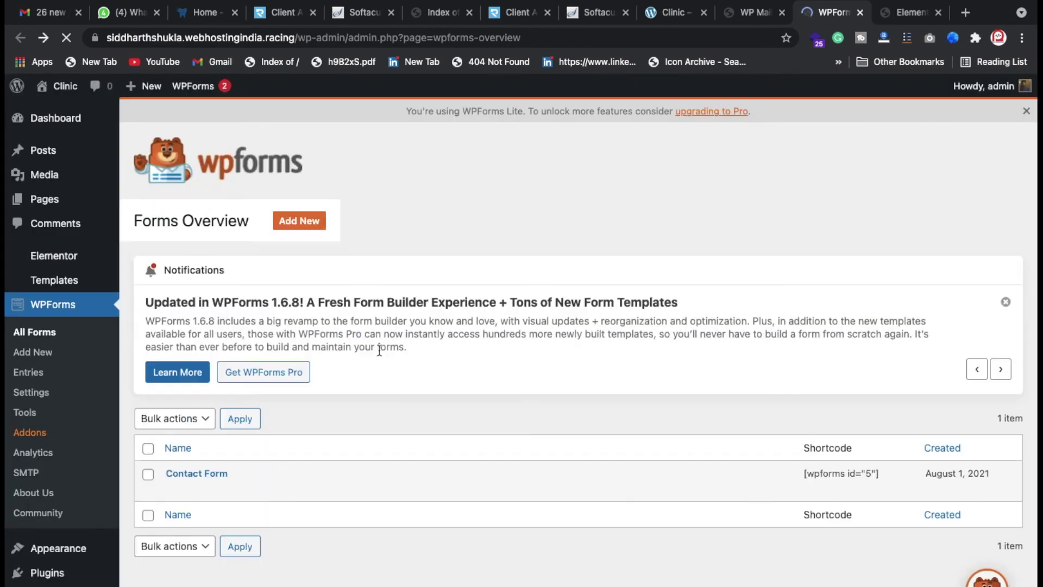
mouse_move(196, 473)
left_click(174, 488)
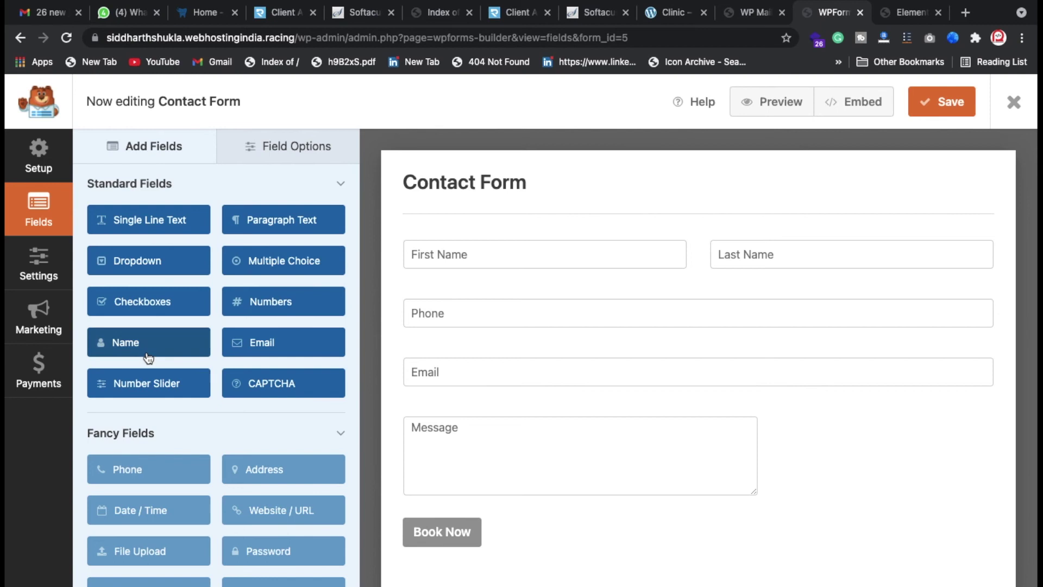
Add a trial Numbers field above Phone, then delete it.
left_click_drag(263, 307, 494, 356)
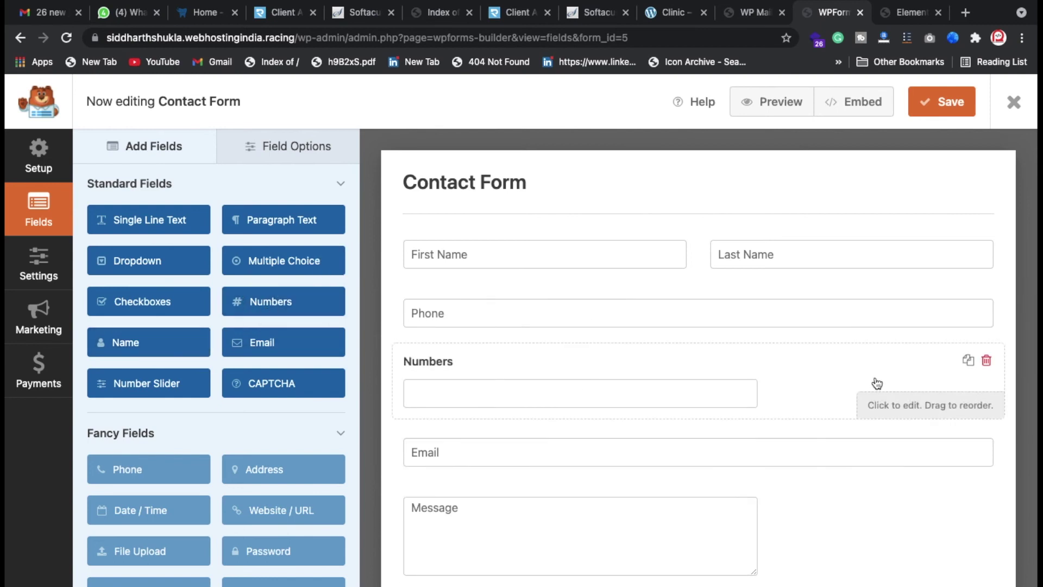
left_click(986, 360)
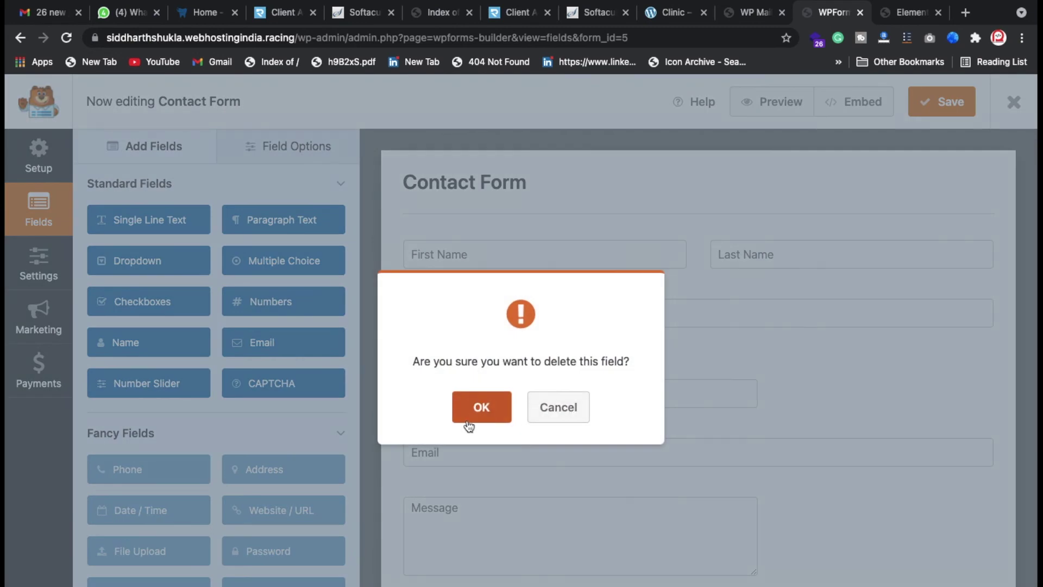
left_click(480, 407)
Check the form's embed options, then close the builder without saving.
left_click(863, 102)
key("super+w")
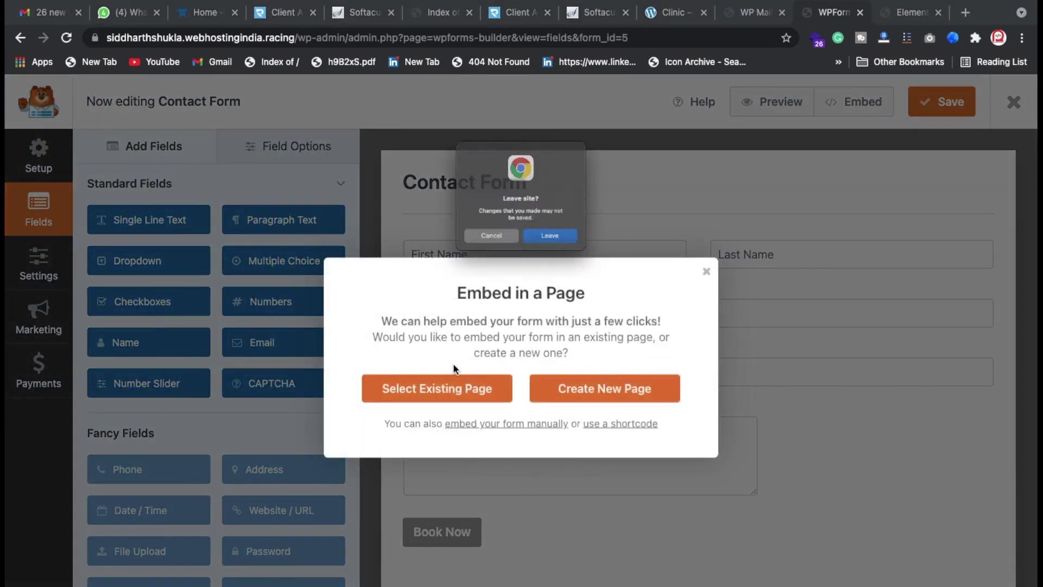
left_click(570, 250)
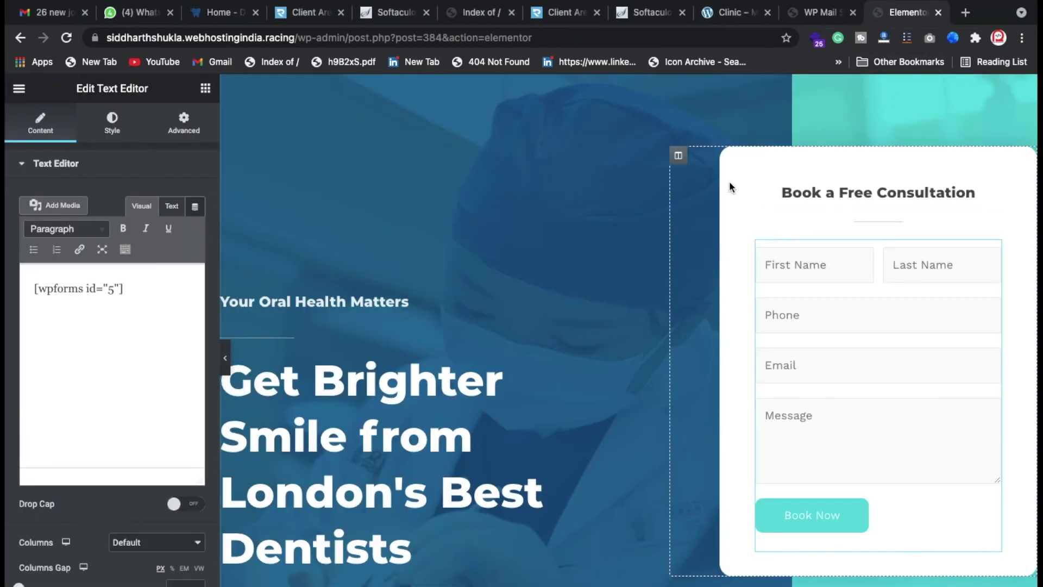
Inspect the surgery photo and the 'Committed To Dental Excellence' heading further down the homepage.
scroll(701, 425, "down", 10)
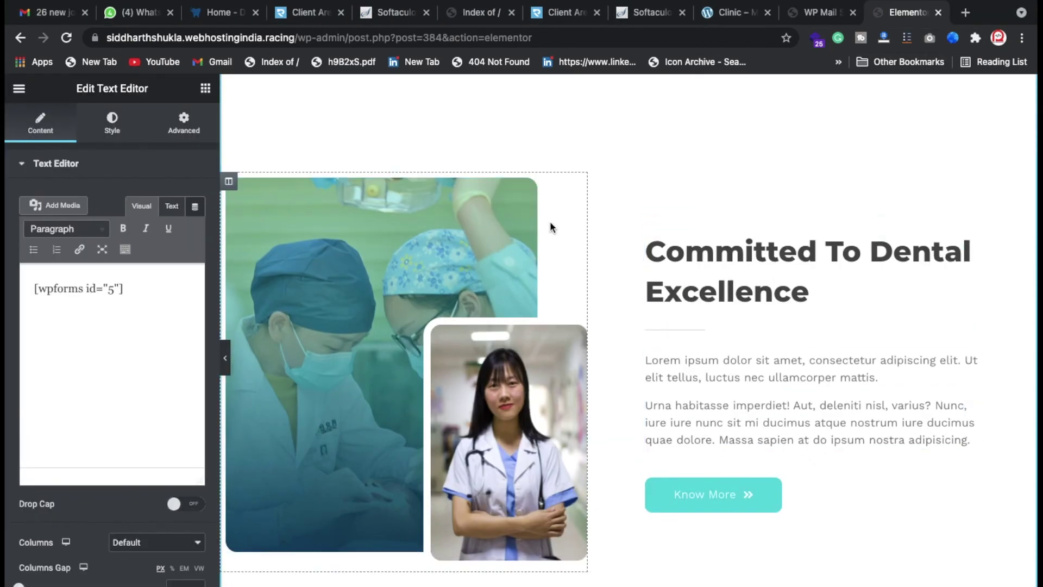
left_click(530, 183)
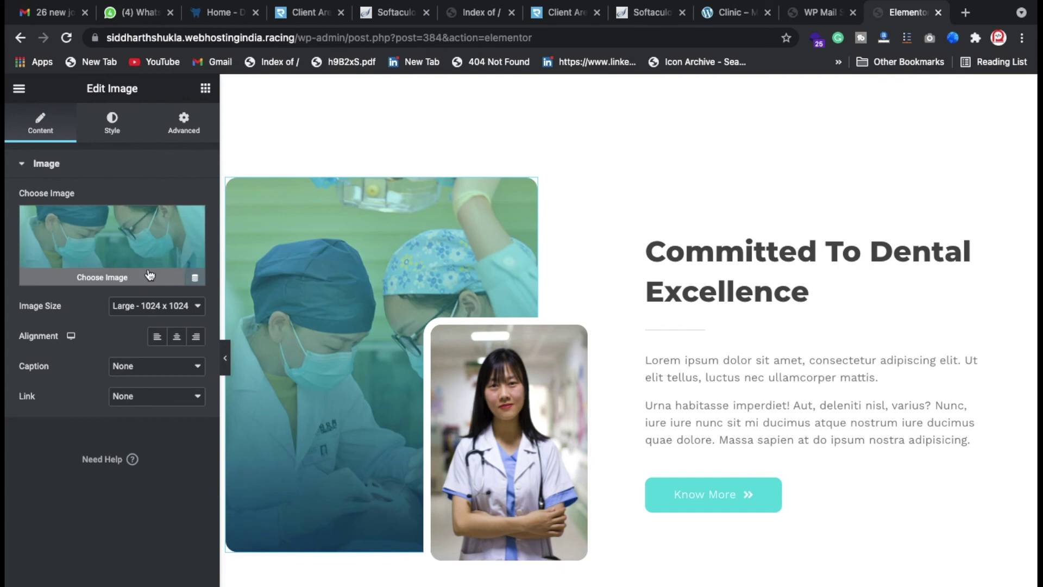
left_click(972, 246)
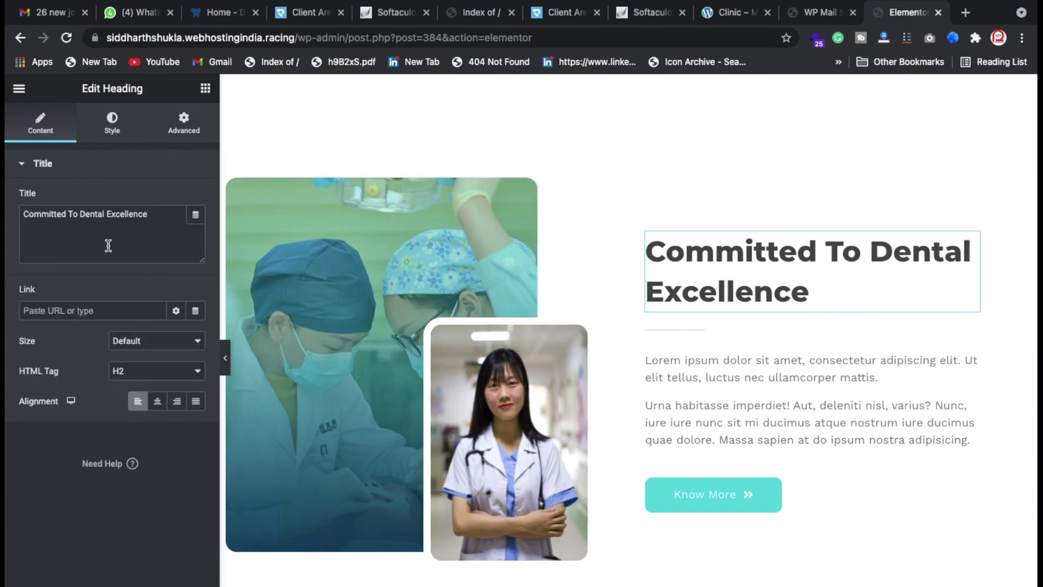
left_click(170, 214)
scroll(307, 277, "down", 10)
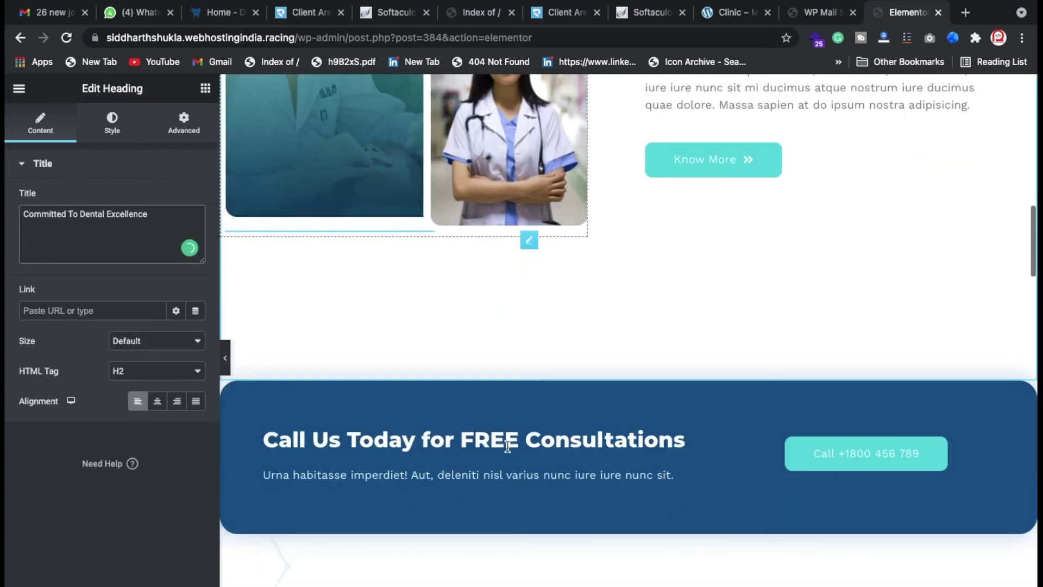
scroll(858, 201, "down", 15)
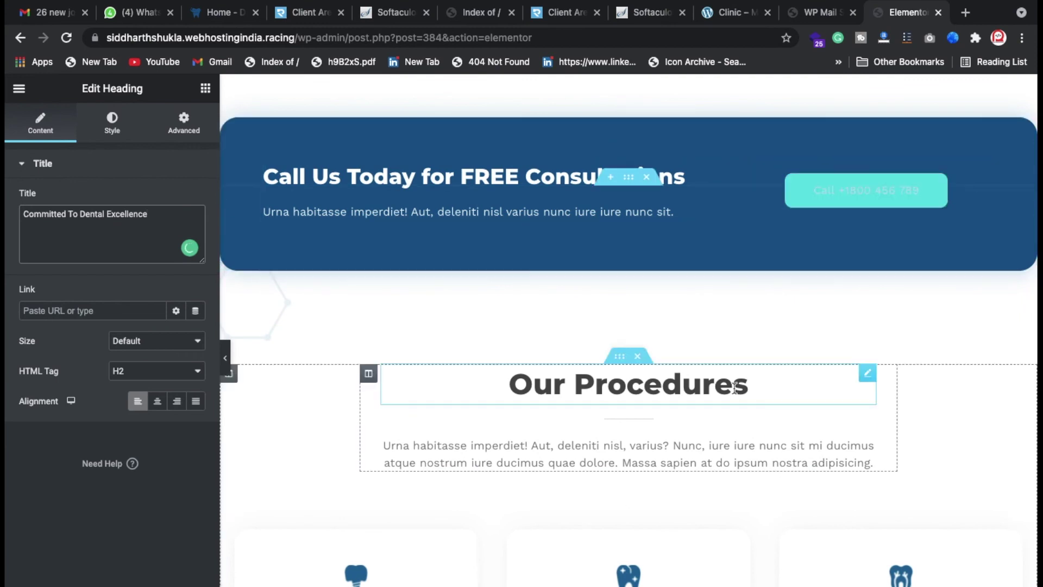
scroll(728, 368, "down", 5)
scroll(651, 456, "up", 10)
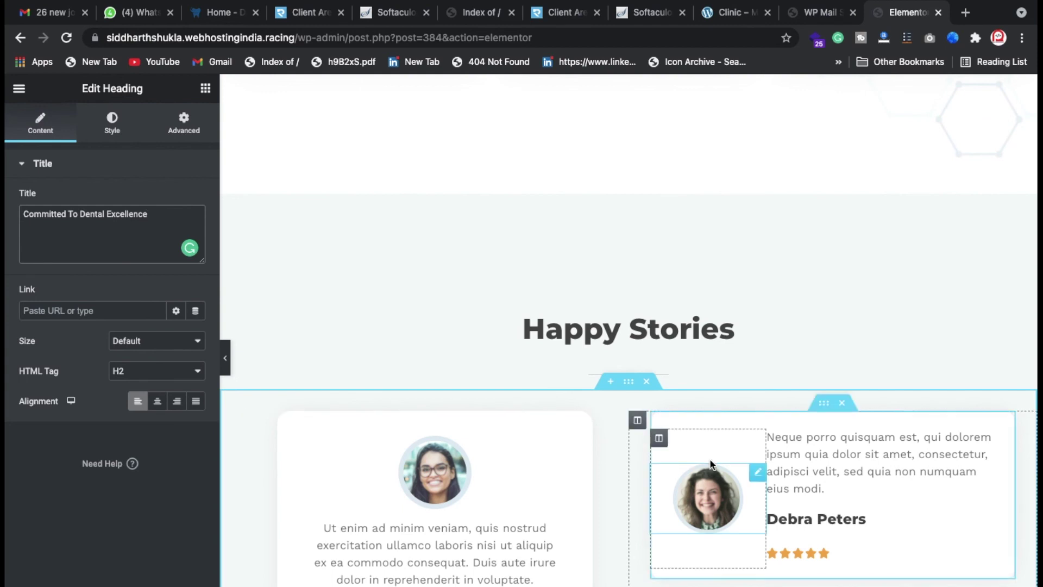
scroll(836, 451, "down", 8)
scroll(836, 451, "down", 12)
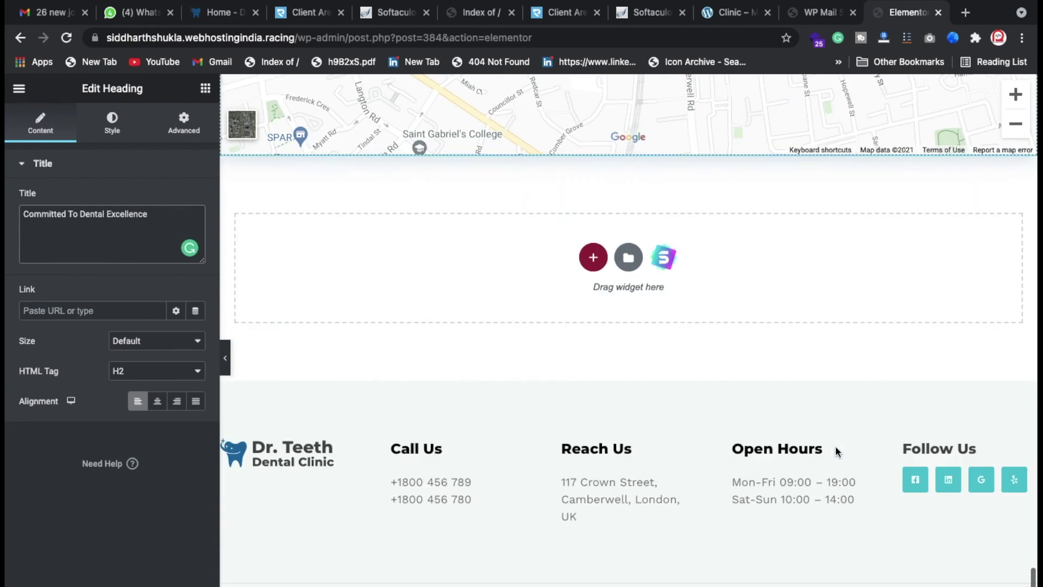
scroll(764, 255, "up", 7)
scroll(764, 255, "up", 5)
scroll(757, 398, "down", 5)
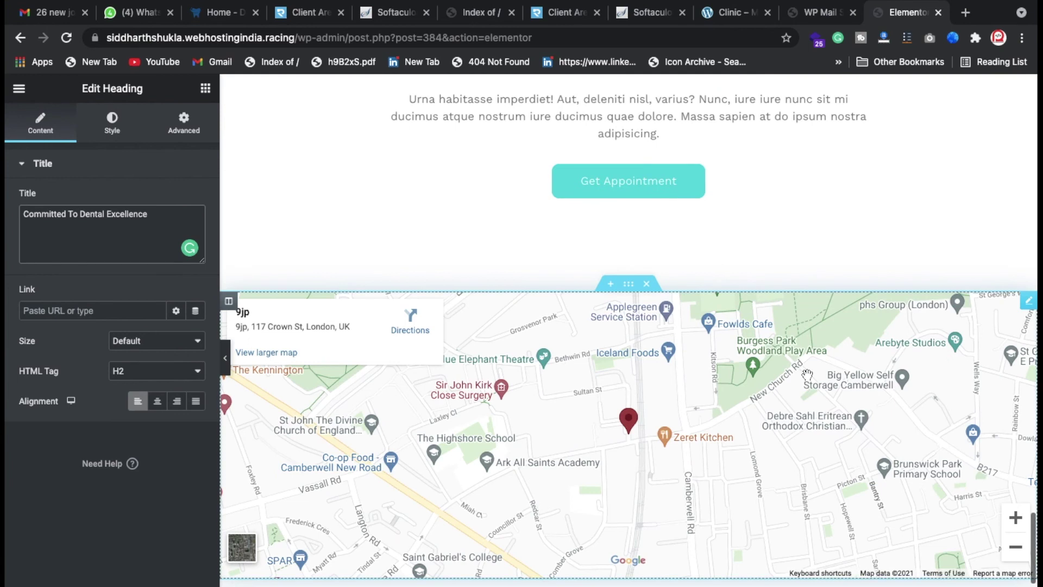
Check that the Google Maps widget's location is 117 Crown Street.
left_click(1030, 305)
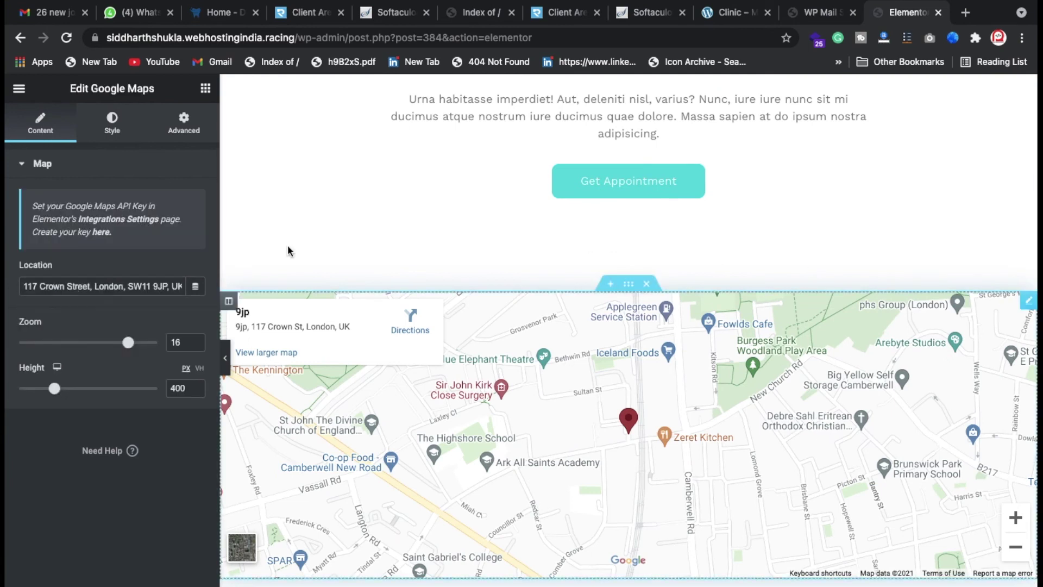
triple_click(80, 288)
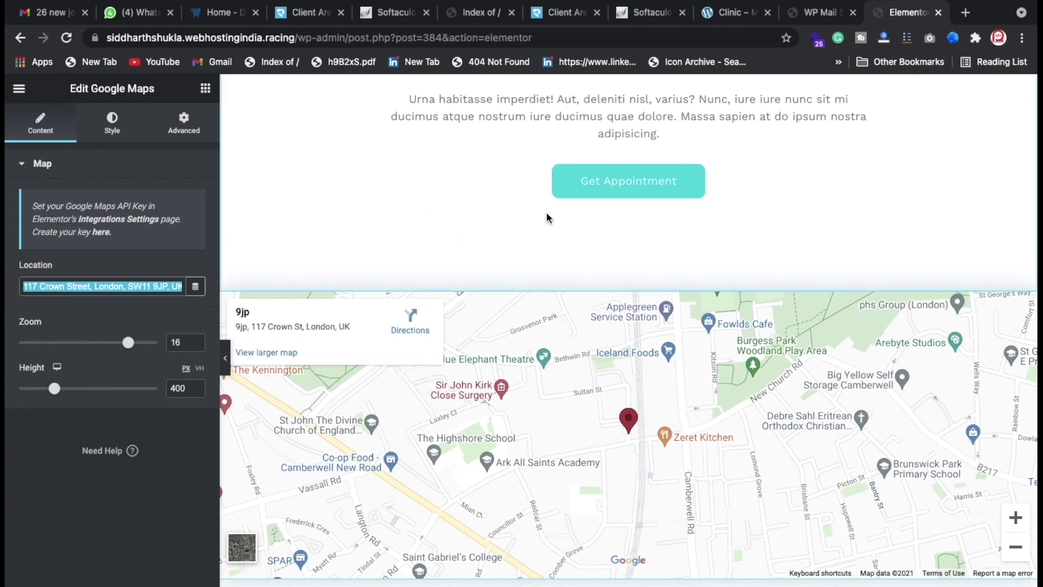
scroll(380, 435, "down", 8)
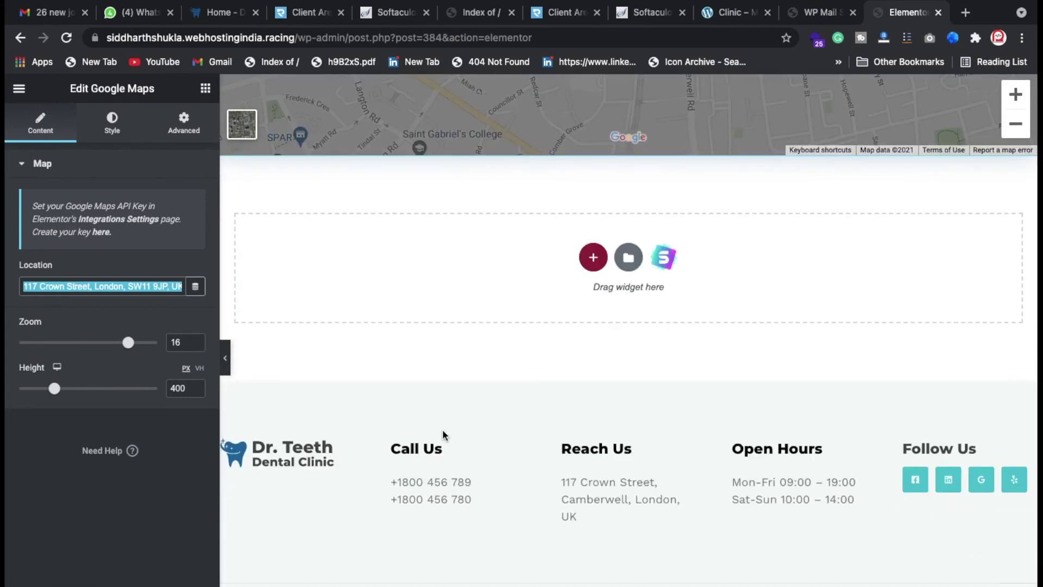
scroll(856, 278, "up", 9)
scroll(856, 279, "up", 5)
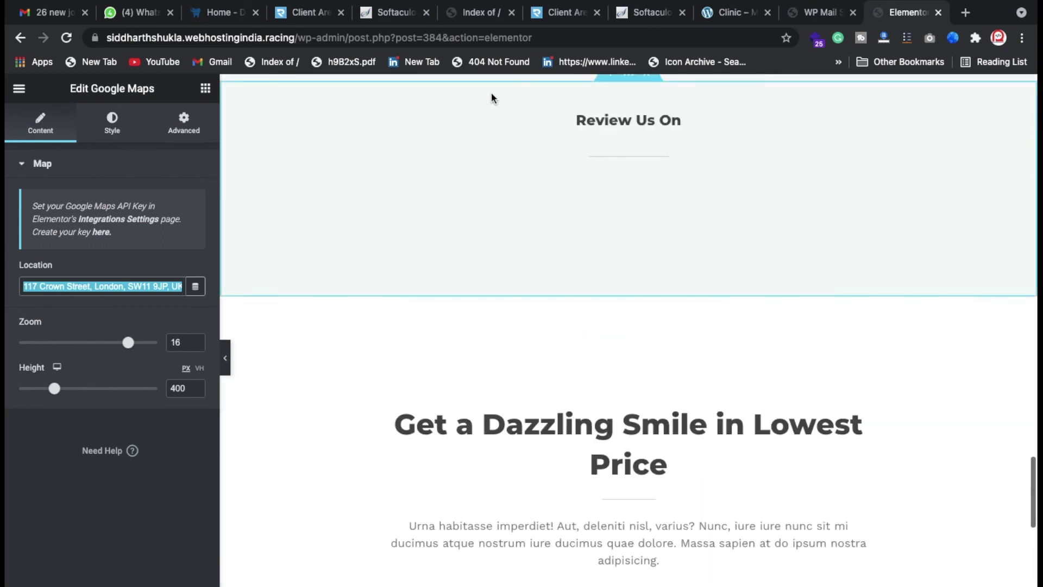
scroll(518, 190, "up", 10)
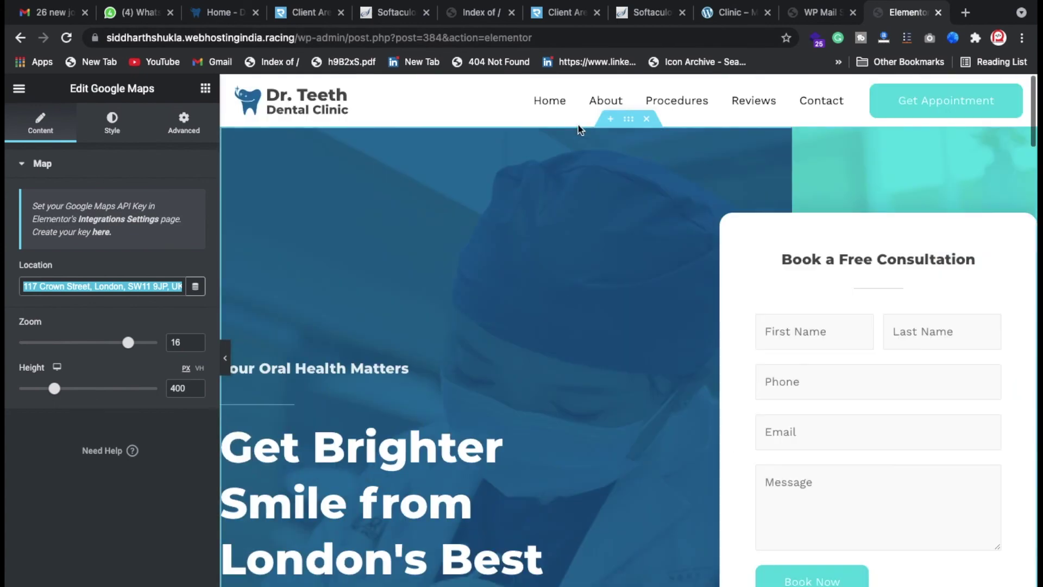
Point the editor tab at /wp-admin/ and bring up the WP Mail SMTP wizard.
left_click(343, 36)
left_click_drag(380, 37, 543, 37)
key("BackSpace")
key("Return")
left_click(821, 15)
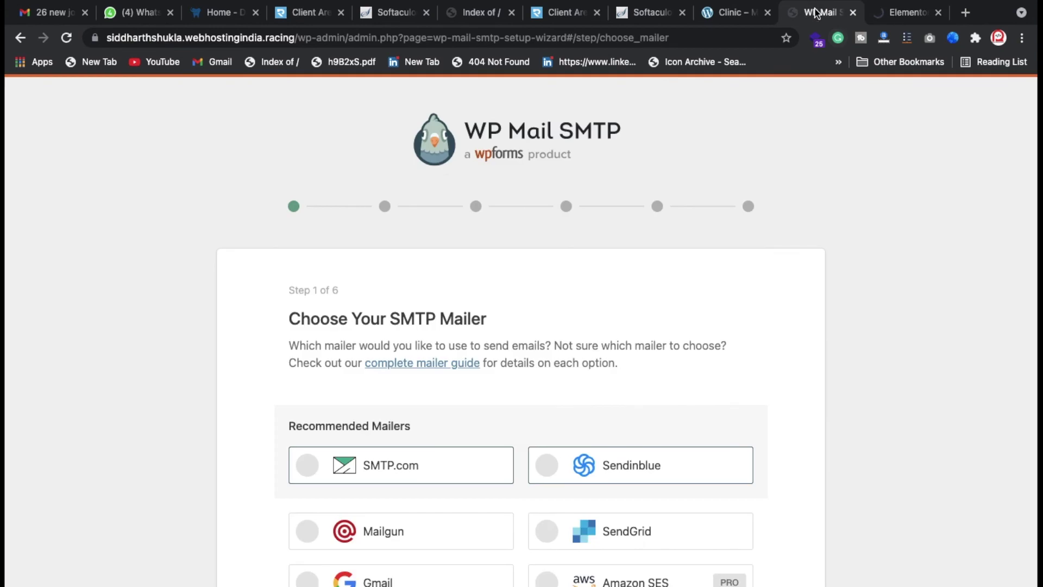
Close the WP Mail SMTP tab and check the Primary Menu's Home, About, Procedures, Reviews and Contact items.
key("ctrl+w")
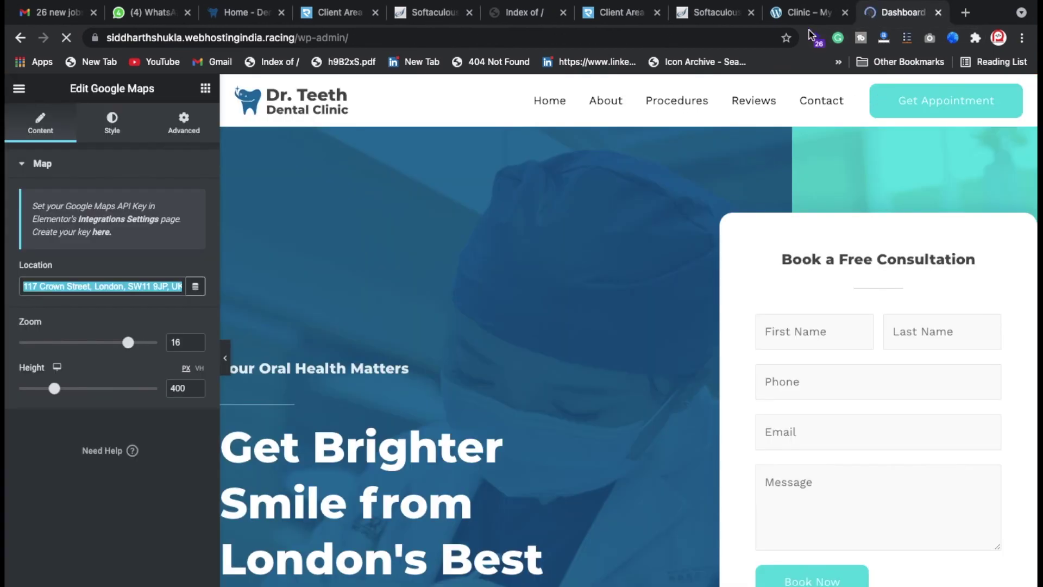
left_click(809, 16)
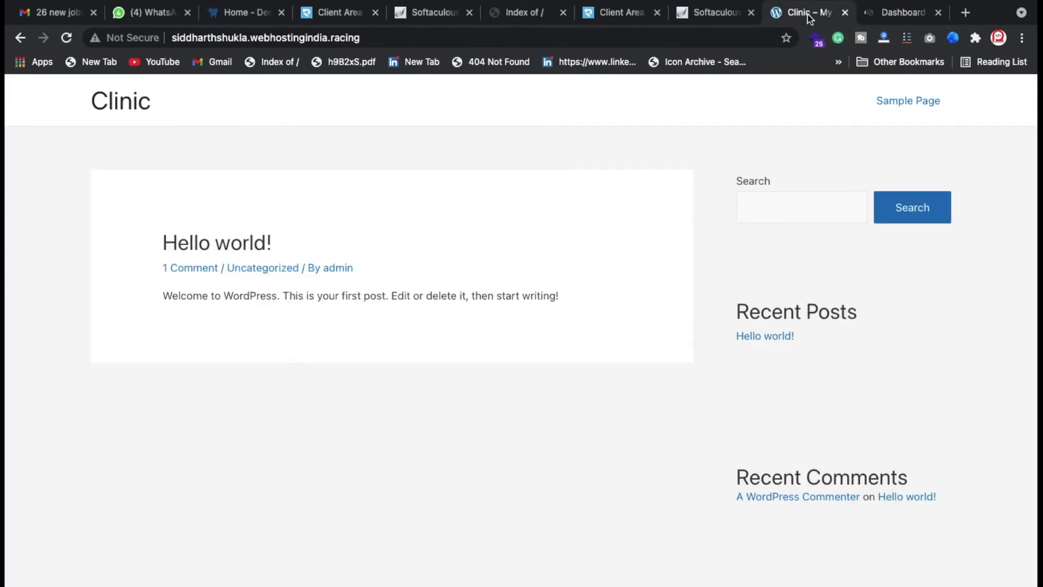
left_click(902, 12)
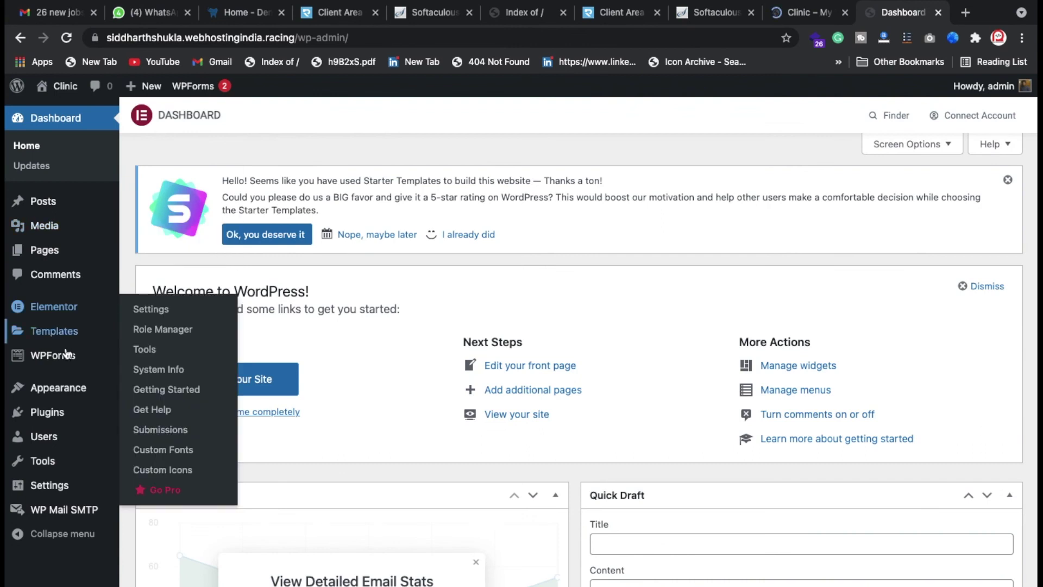
mouse_move(80, 387)
left_click(145, 450)
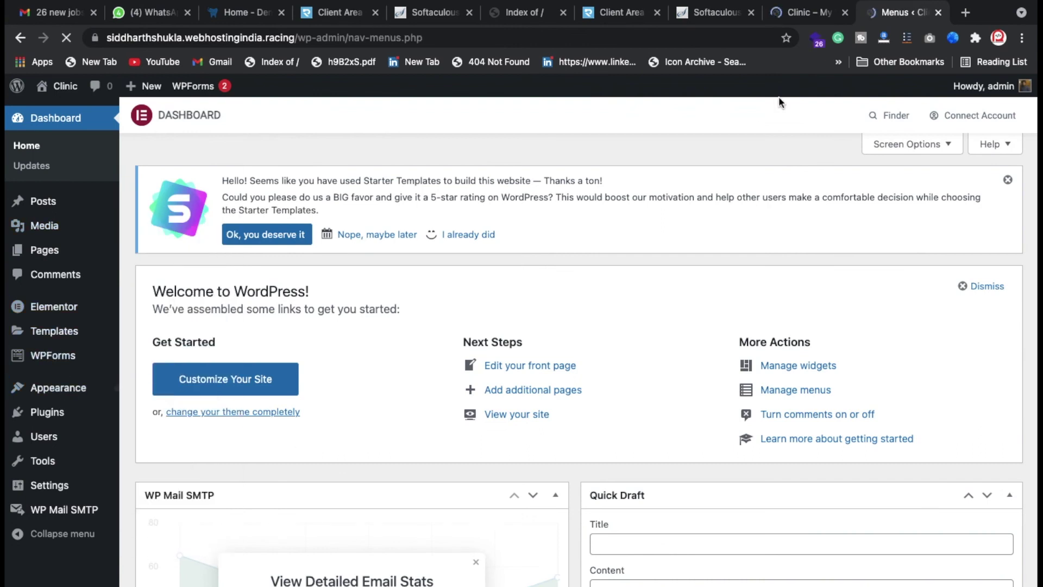
scroll(709, 334, "down", 4)
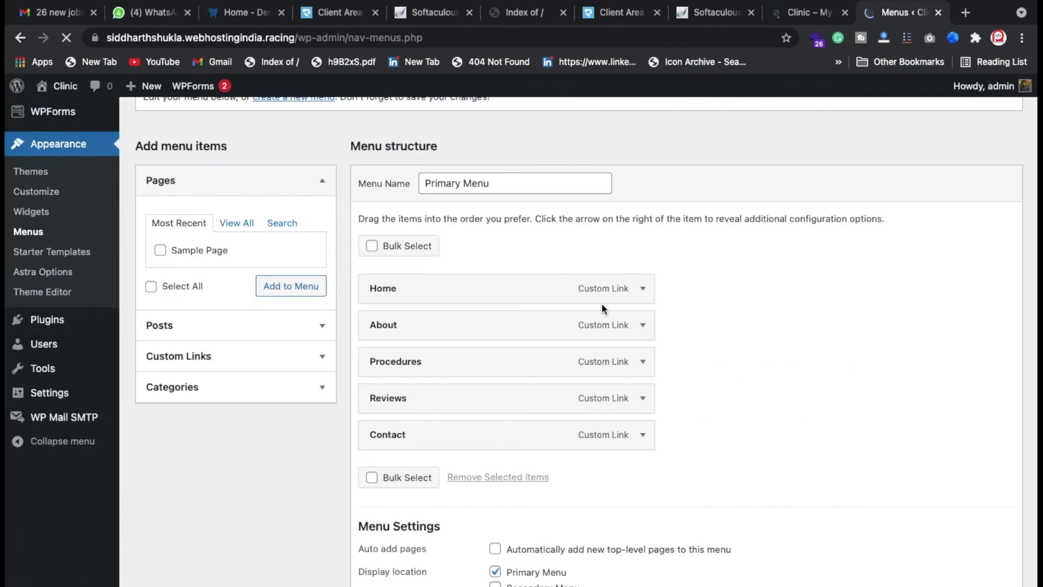
left_click(643, 299)
left_click(643, 298)
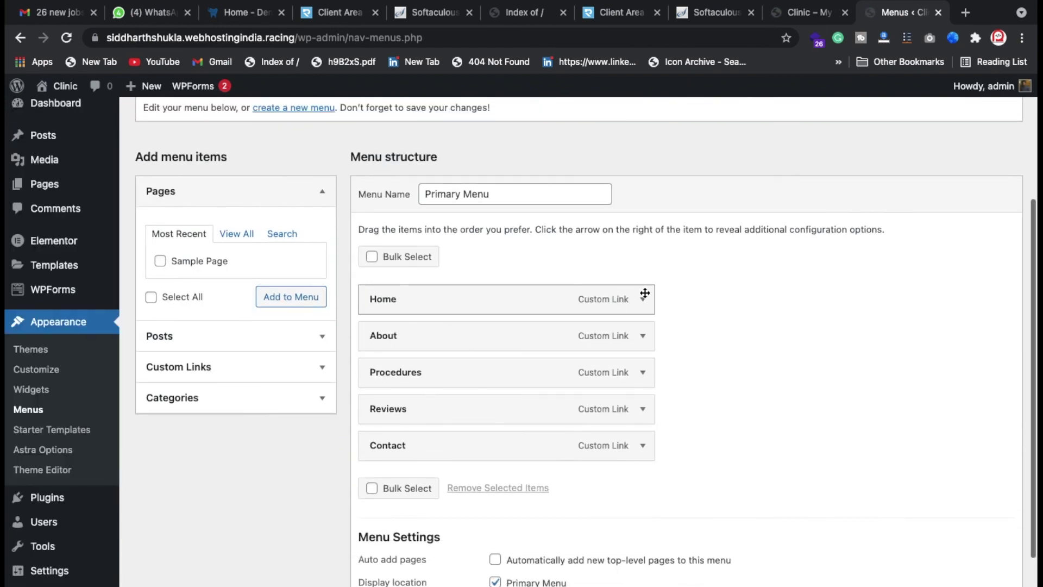
Open the Widgets page and view the live Clinic site's map and contact footer.
left_click(30, 389)
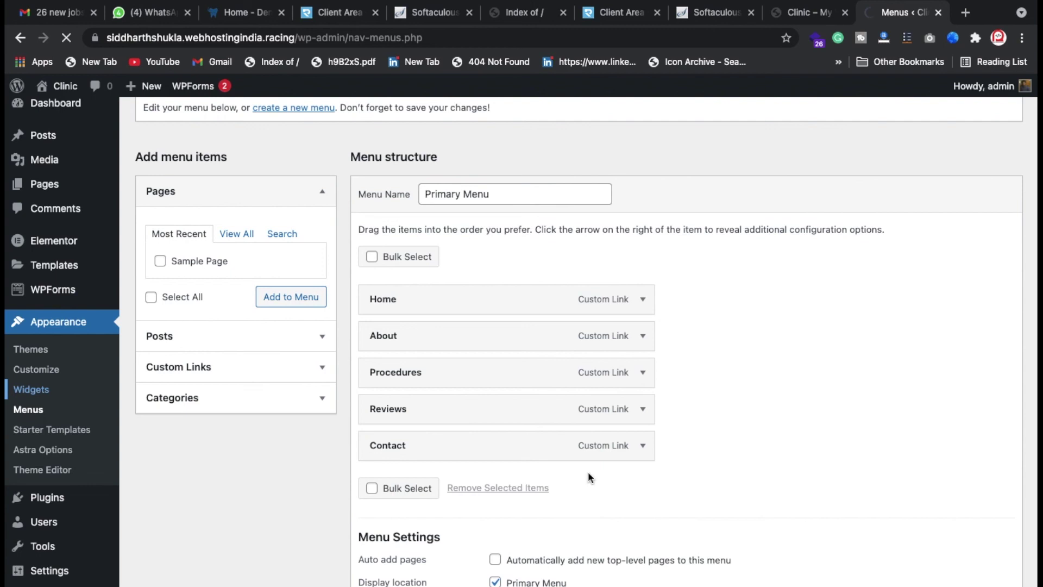
mouse_move(907, 8)
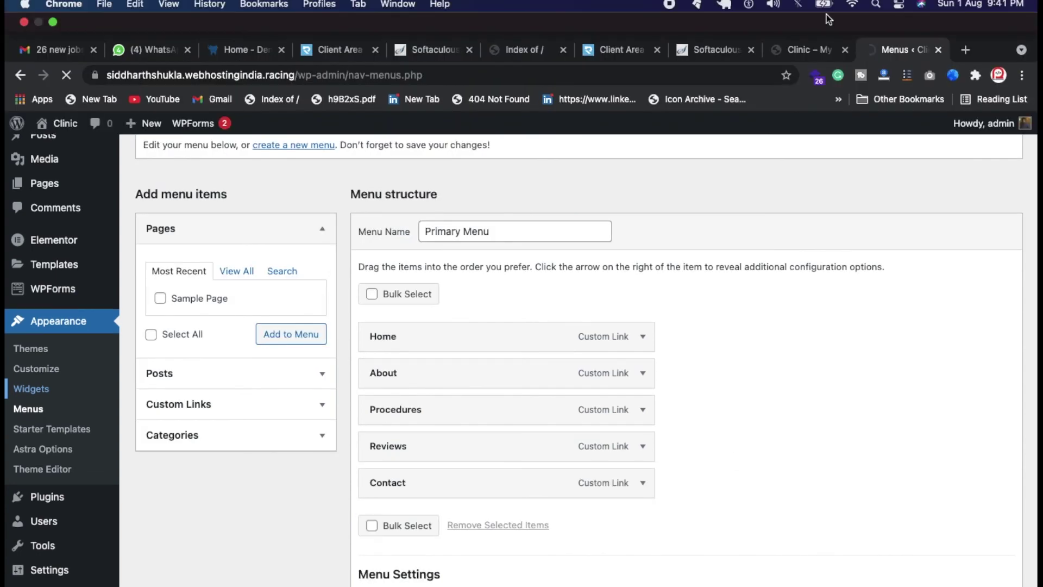
left_click(809, 50)
scroll(766, 348, "down", 10)
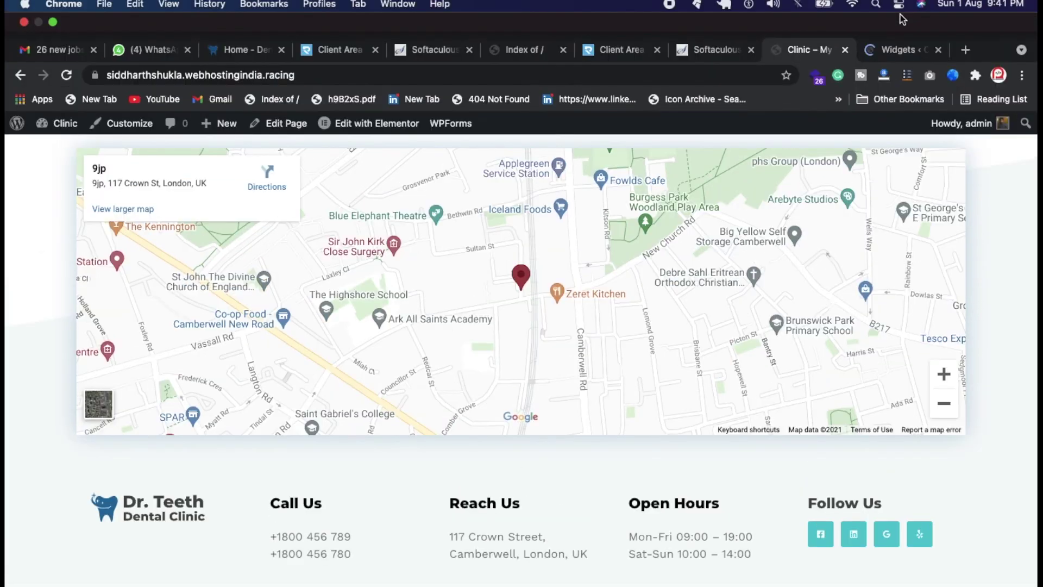
Compare the live footer with Widgets, confirming Footer Builder Widget 1 and 2 are empty.
left_click(893, 12)
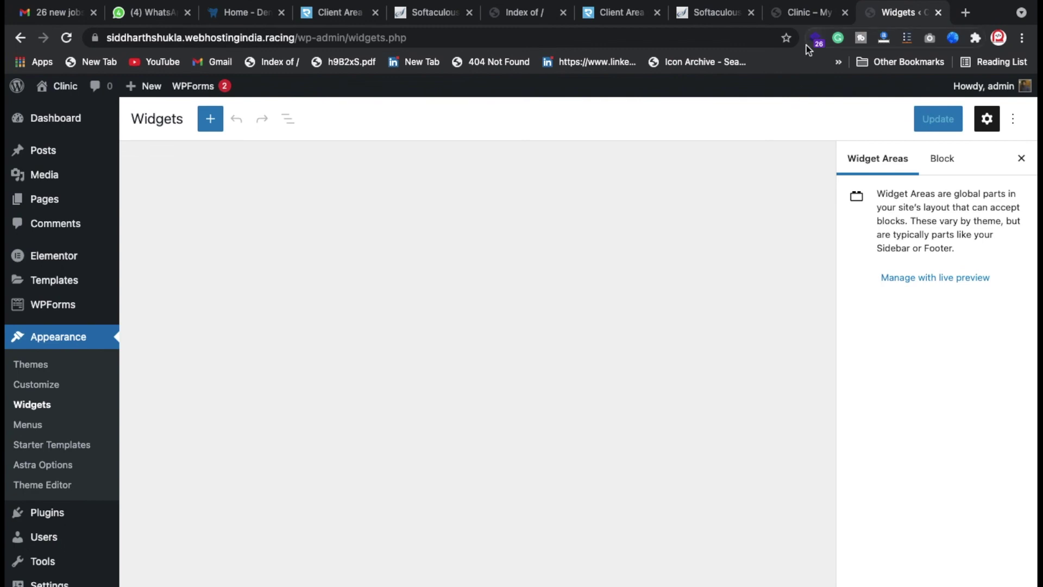
left_click(807, 13)
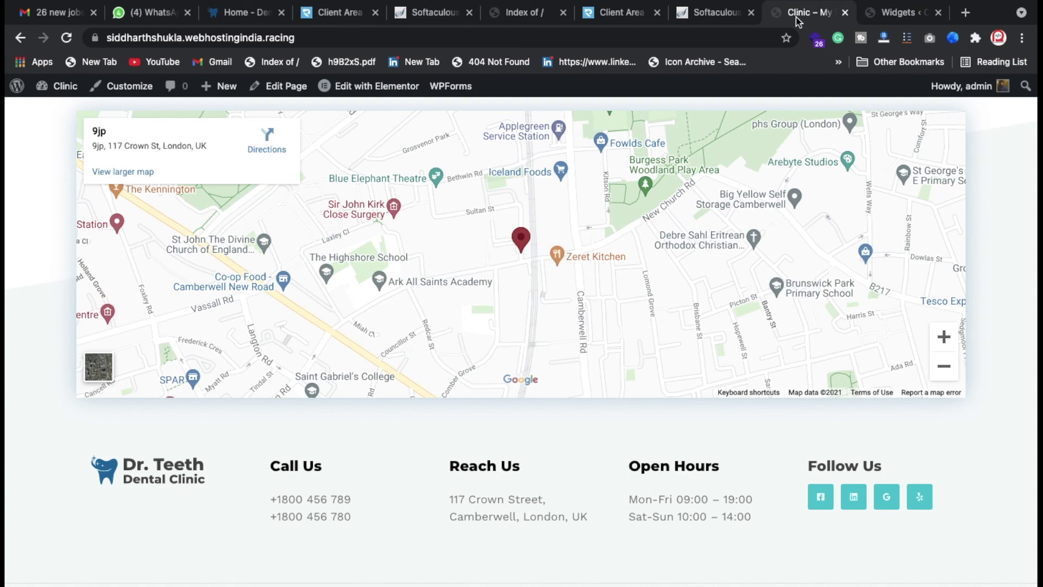
left_click(897, 12)
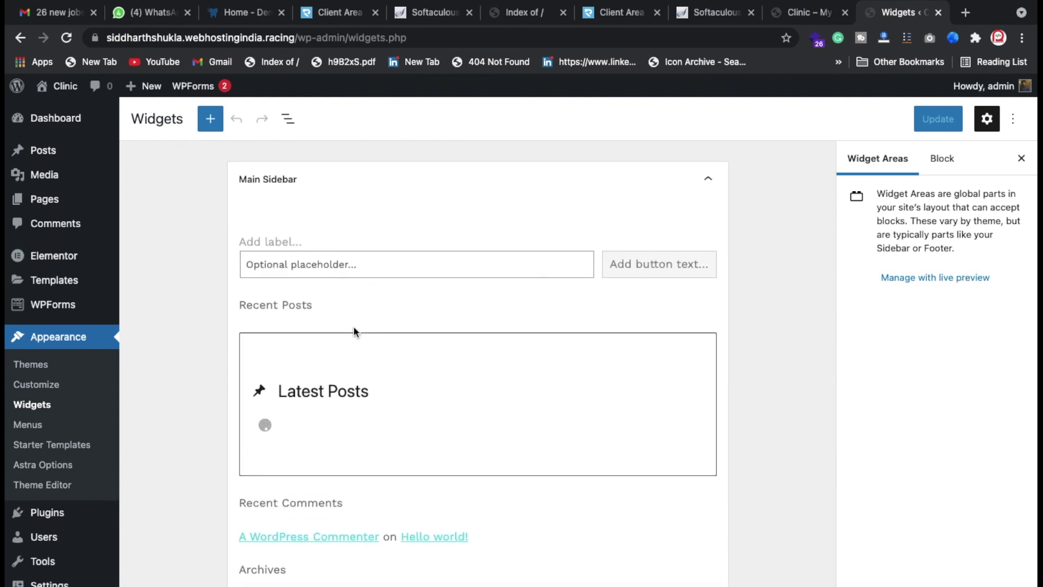
scroll(333, 387, "down", 15)
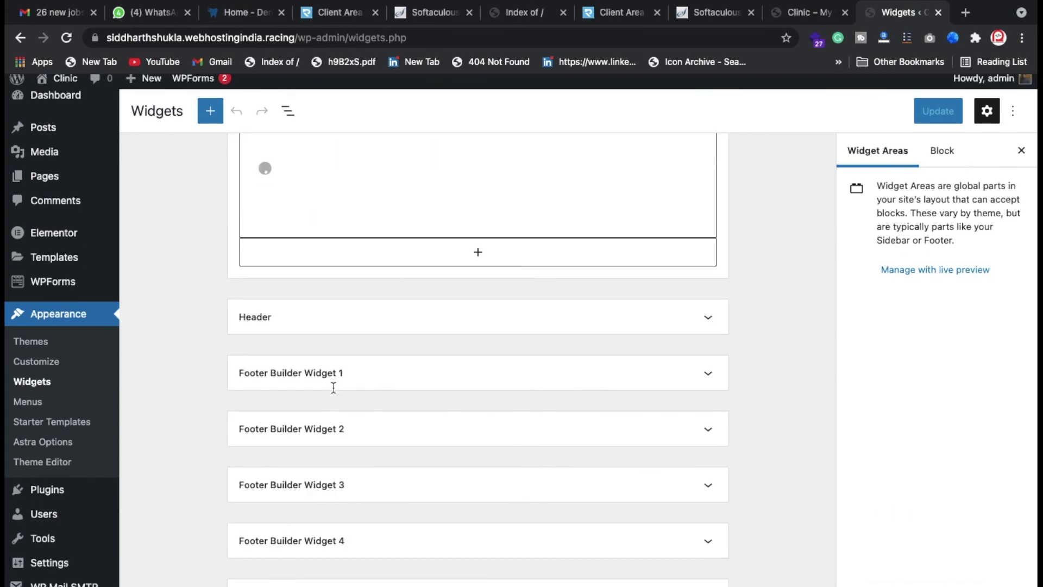
left_click(343, 380)
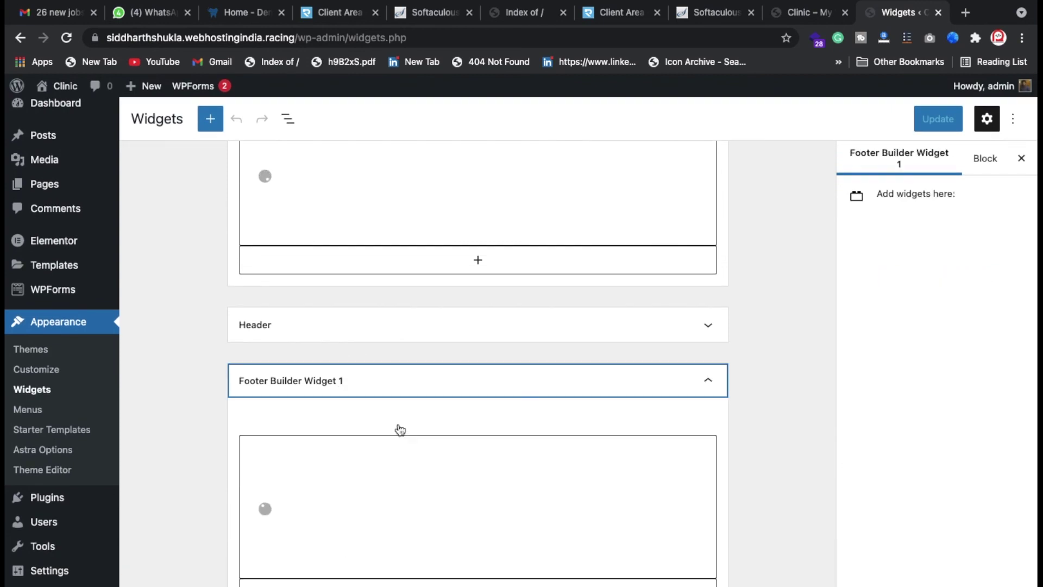
scroll(389, 467, "down", 4)
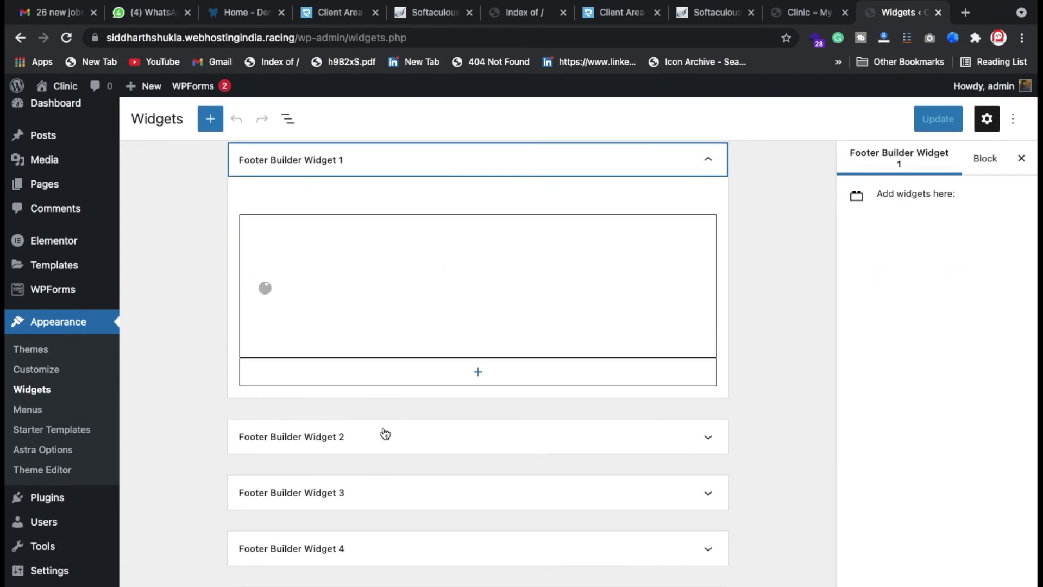
left_click(383, 374)
left_click(309, 441)
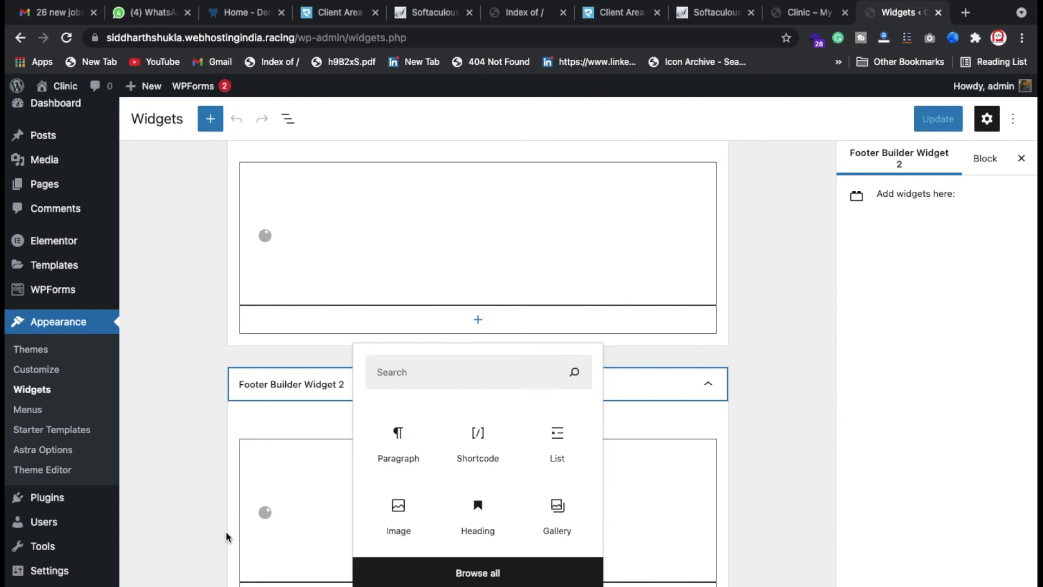
left_click(200, 499)
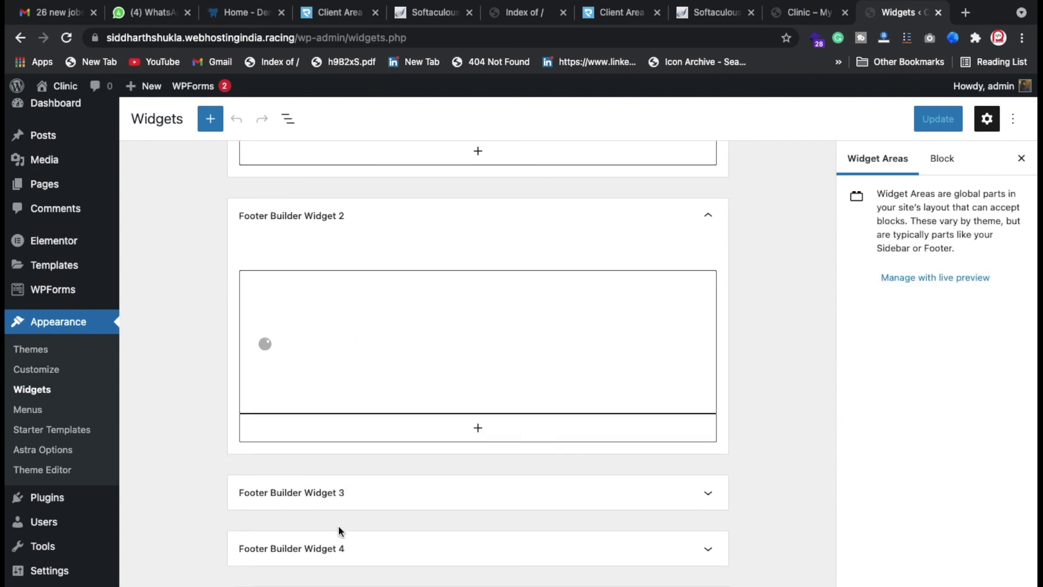
scroll(483, 412, "up", 10)
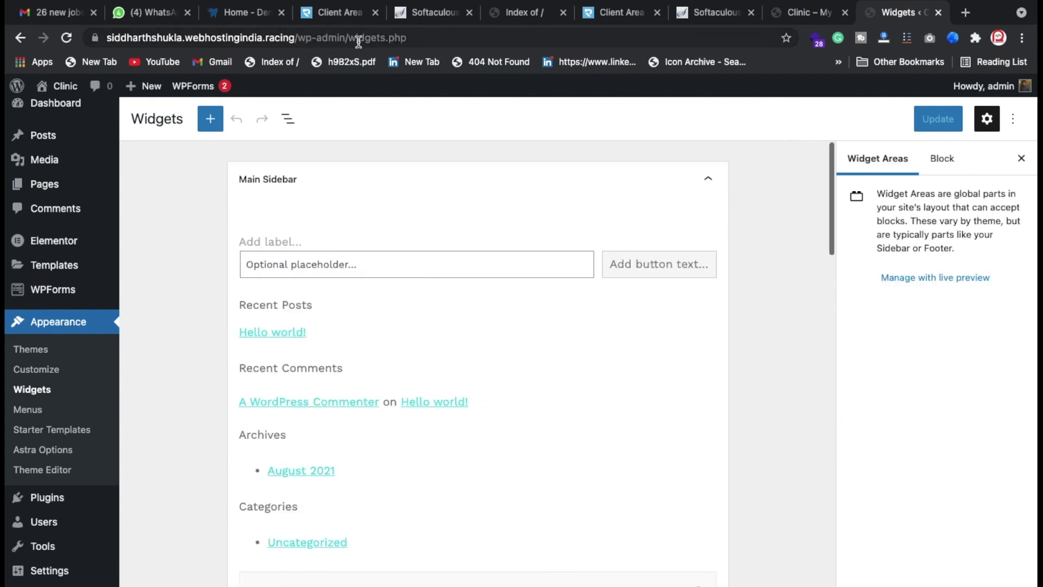
Load /wp-admin in the Widgets tab and scroll the live Dr. Teeth homepage back to its hero.
left_click_drag(342, 37, 607, 80)
key("BackSpace")
type("n")
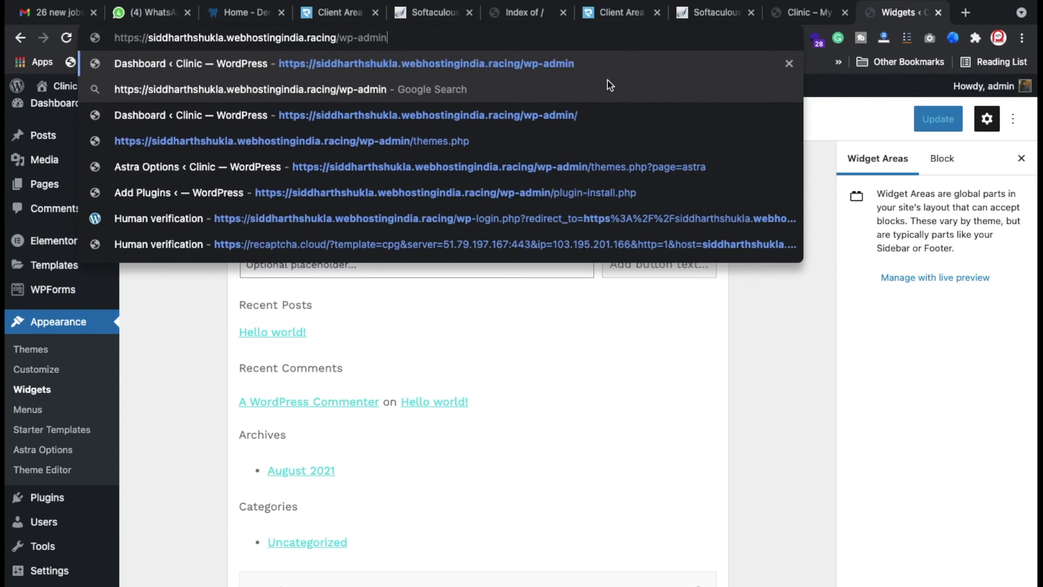
key("Return")
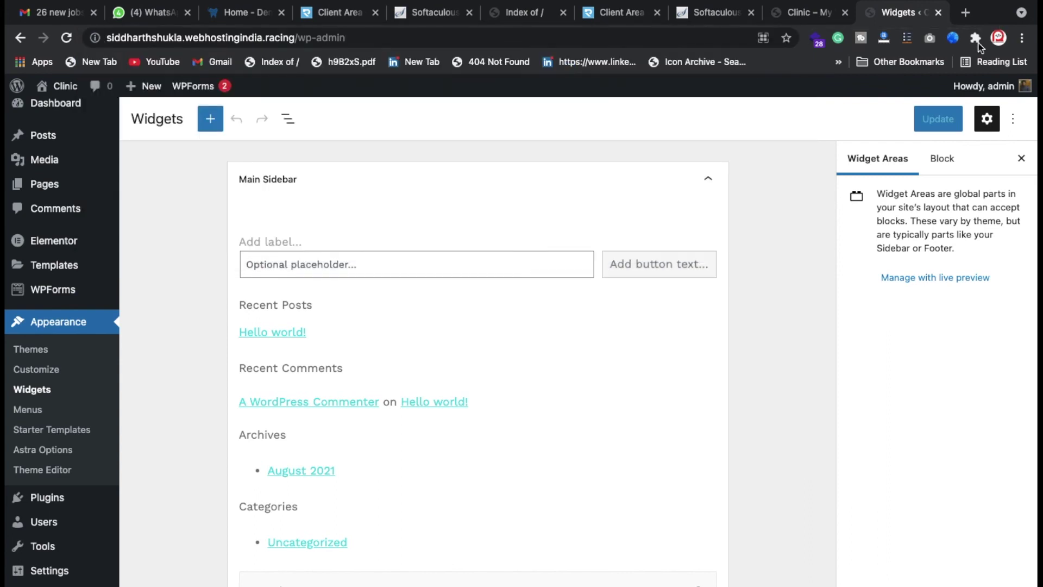
left_click(812, 12)
scroll(663, 297, "up", 10)
scroll(663, 297, "up", 10)
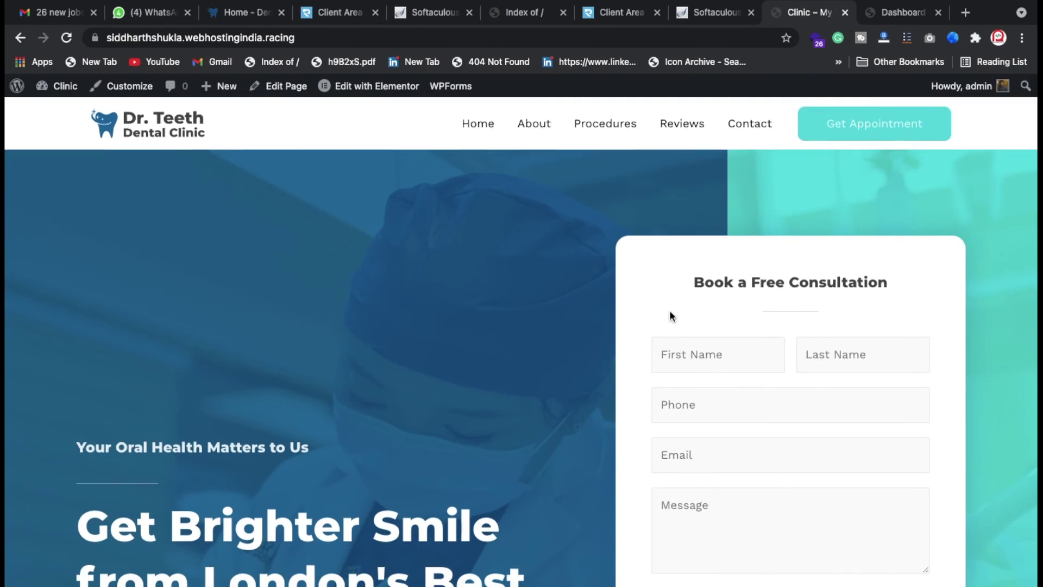
mouse_move(768, 2)
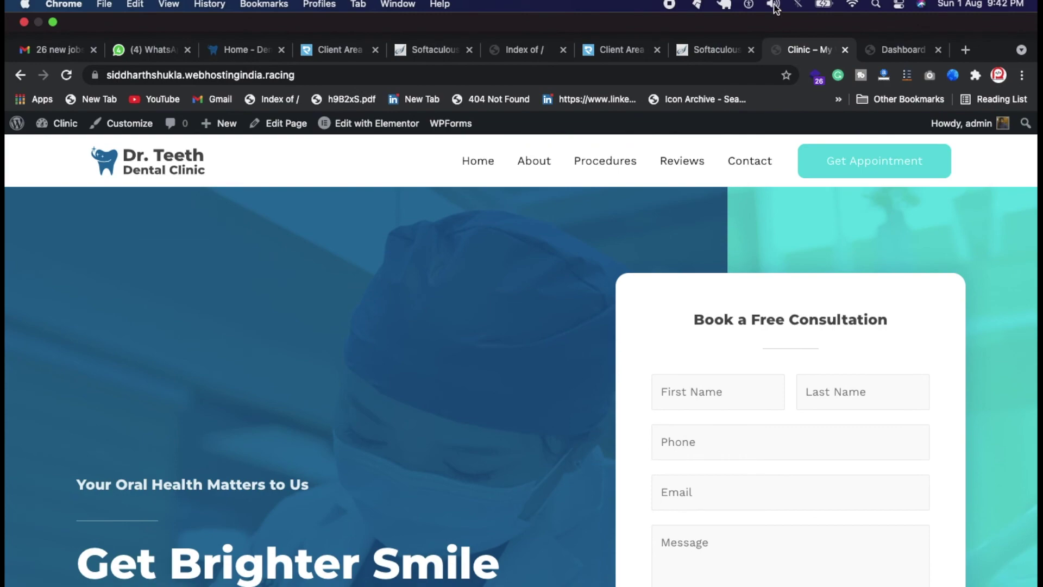